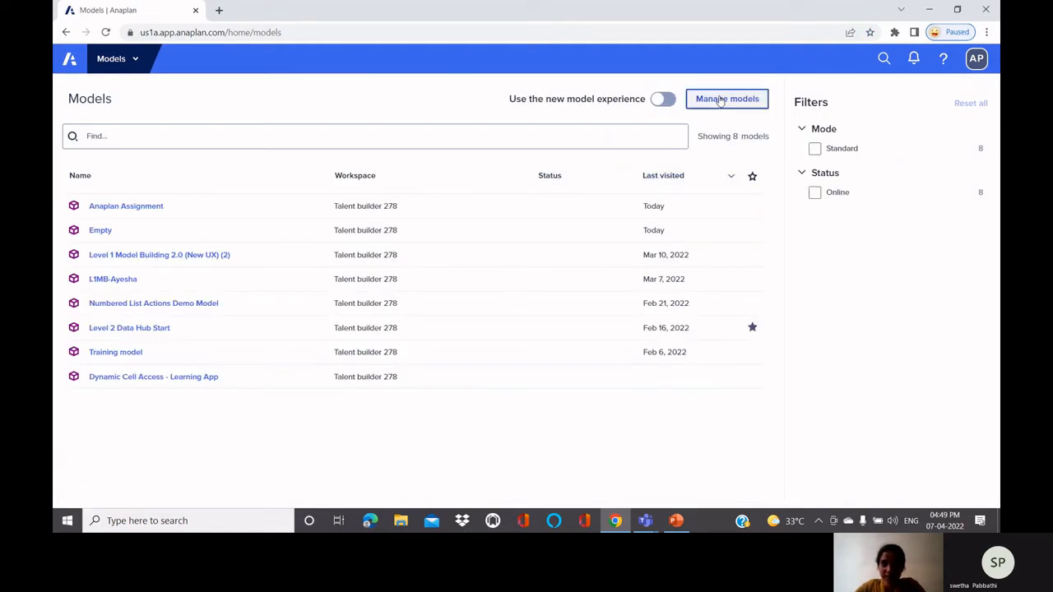
# Create a new model in the Talent builder 278 workspace, named with the model builder's first name
pyautogui.click(720, 99)
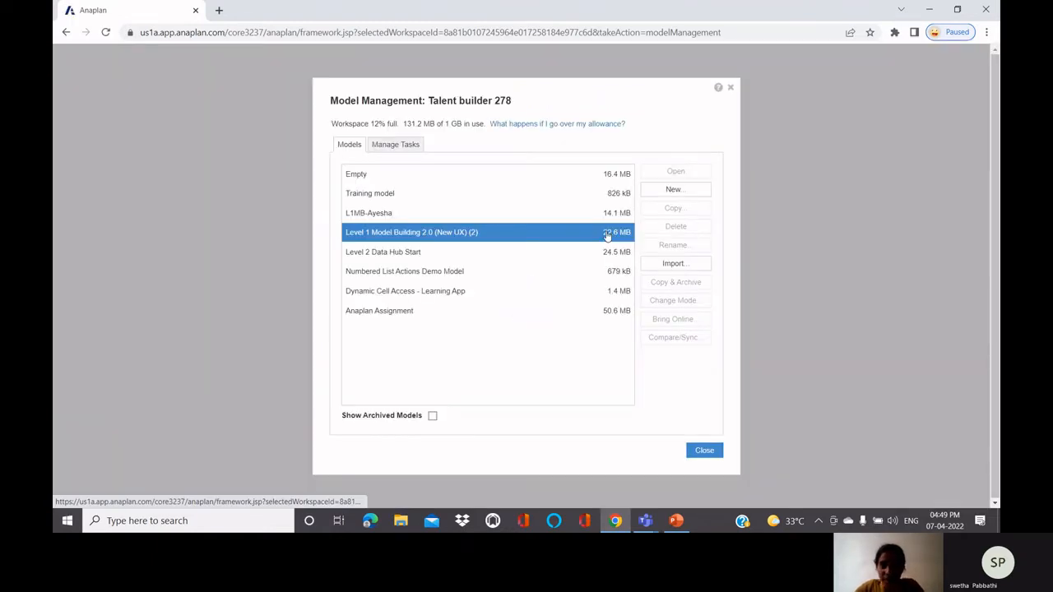
pyautogui.click(659, 192)
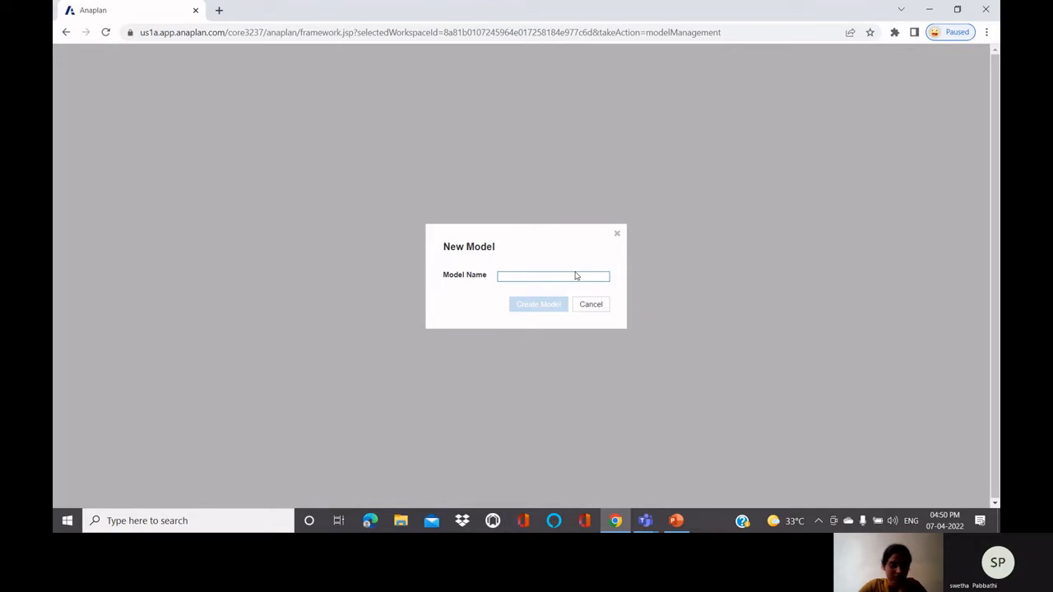
pyautogui.write('A')
pyautogui.press('BackSpace')
pyautogui.write('AYESHA')
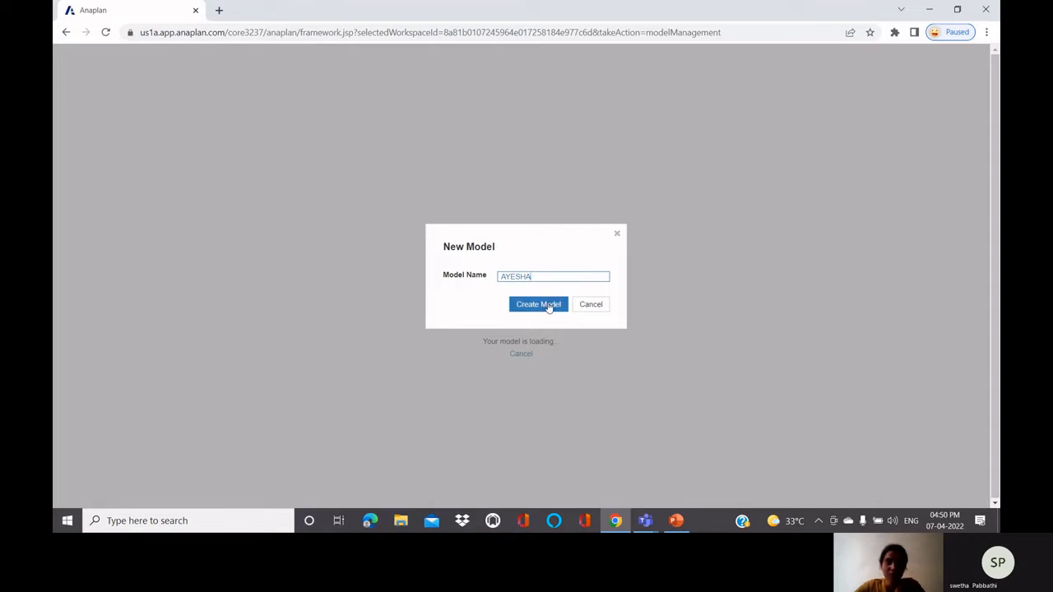
pyautogui.click(548, 304)
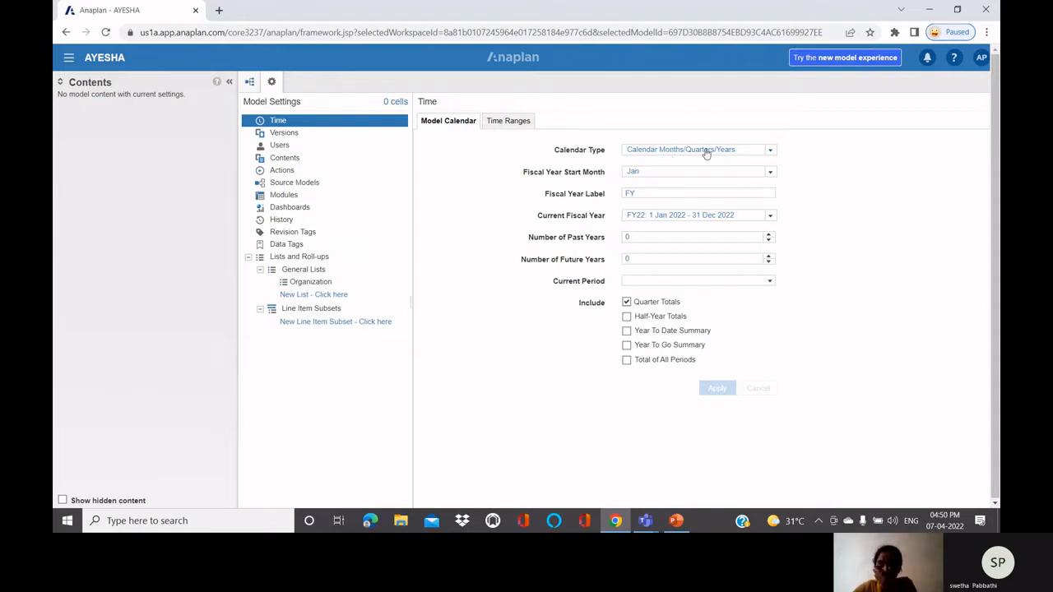
# Review the calendar type options, then try Feb as the fiscal year start month and restore Jan
pyautogui.click(768, 153)
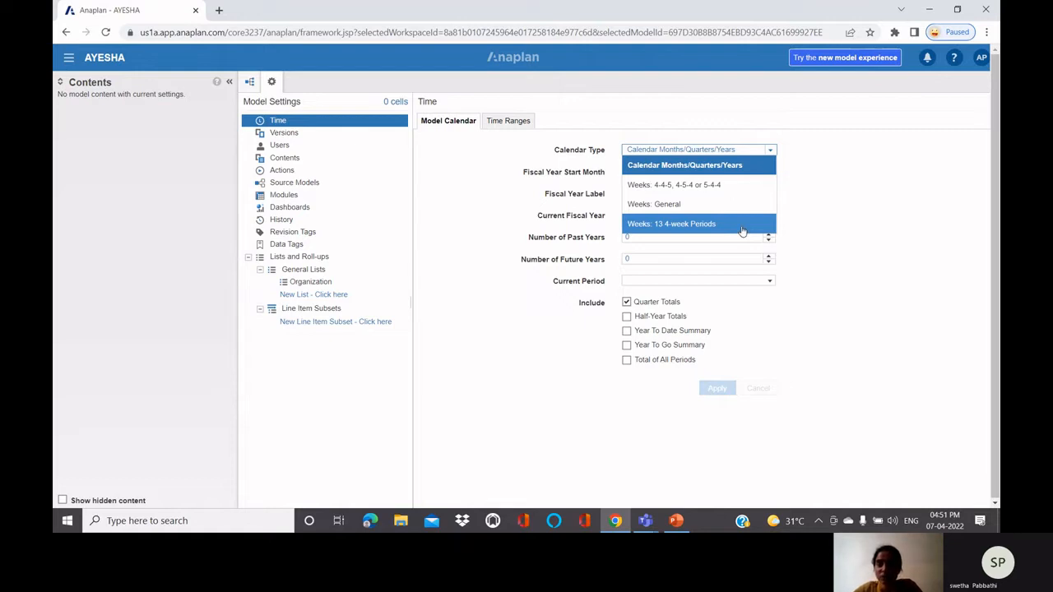
pyautogui.click(806, 211)
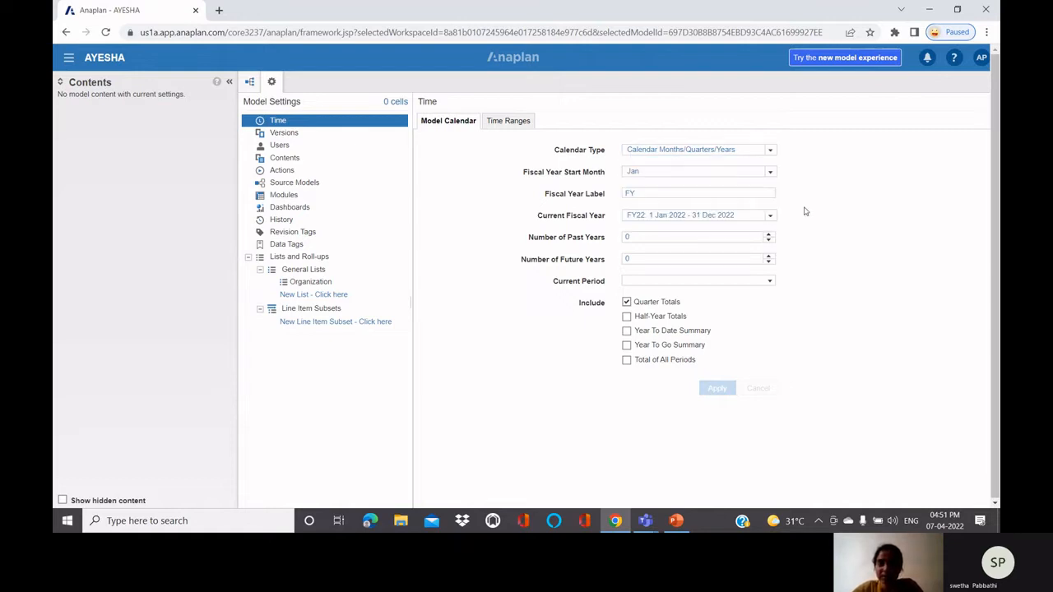
pyautogui.click(770, 173)
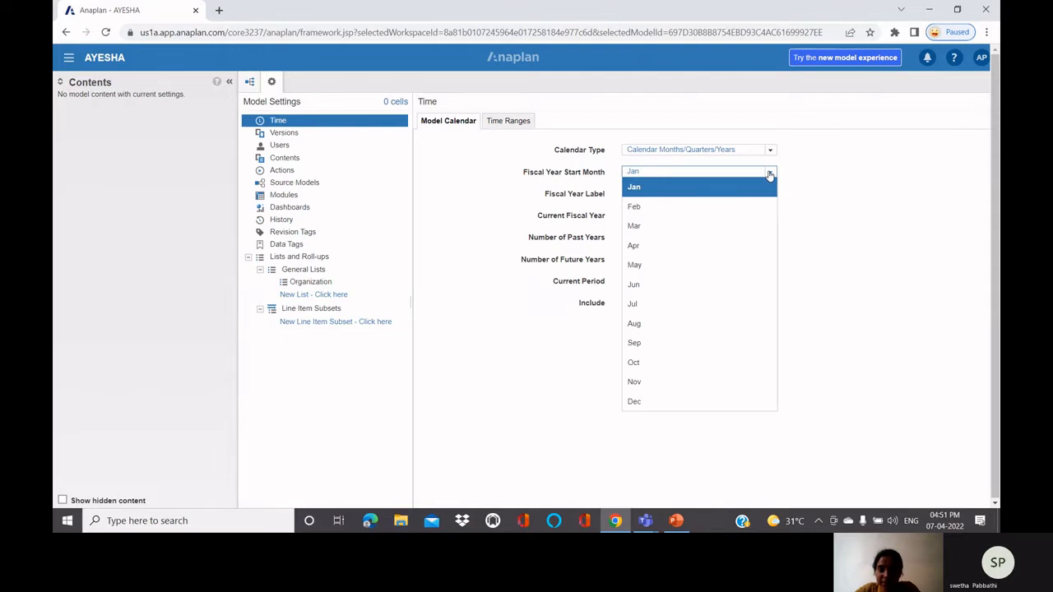
pyautogui.click(713, 212)
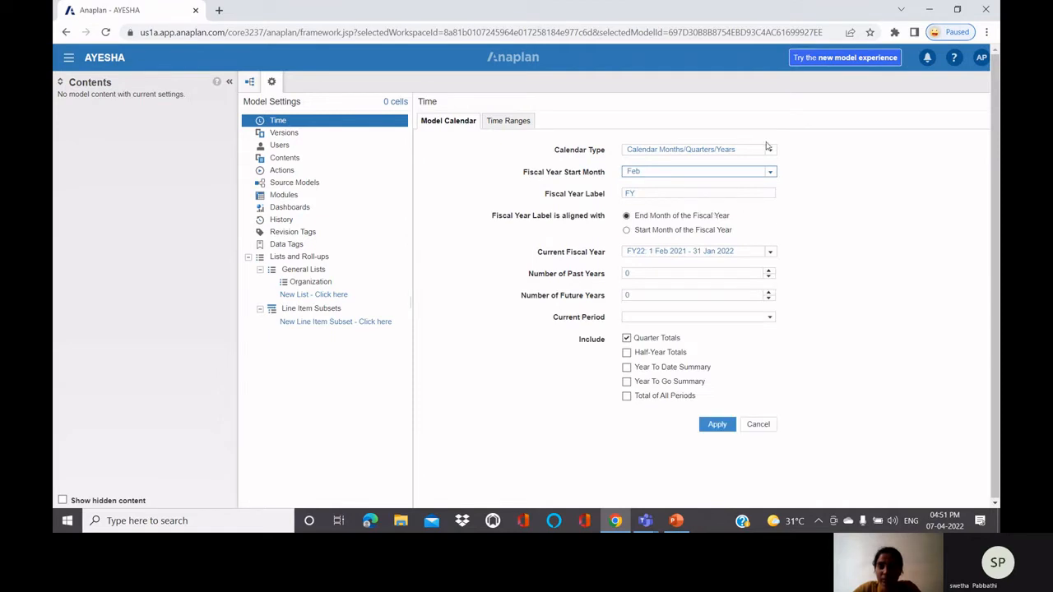
pyautogui.click(771, 172)
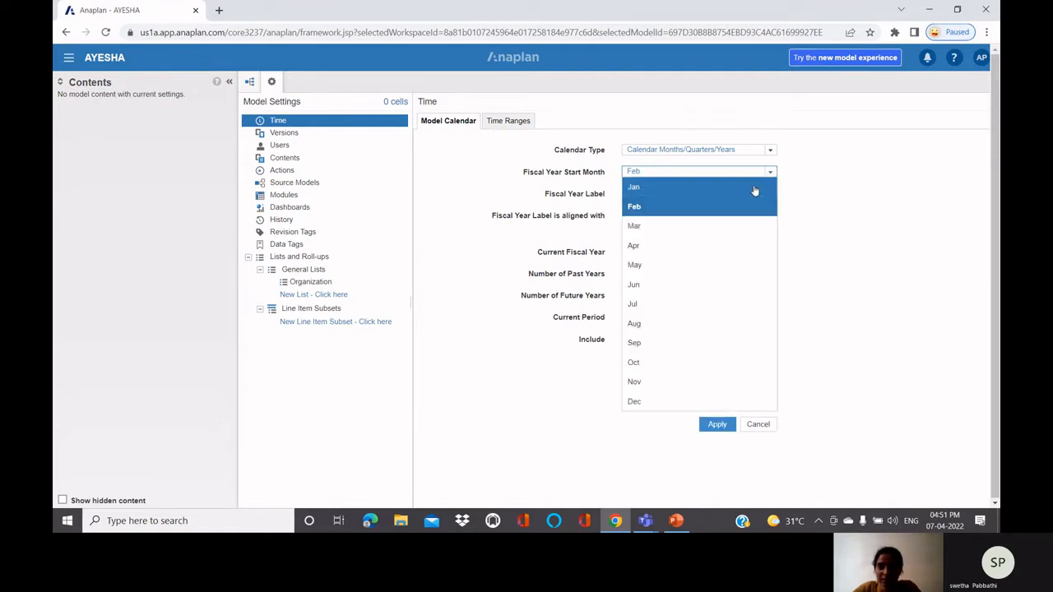
pyautogui.click(752, 189)
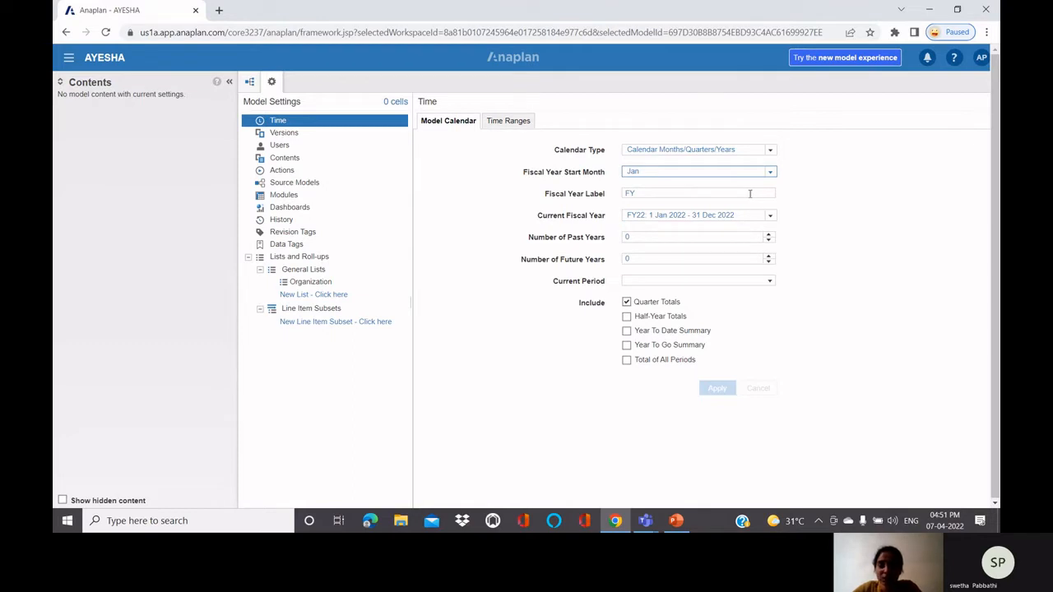
# Change the fiscal year label to CY and view the choices for the current fiscal year
pyautogui.click(674, 195)
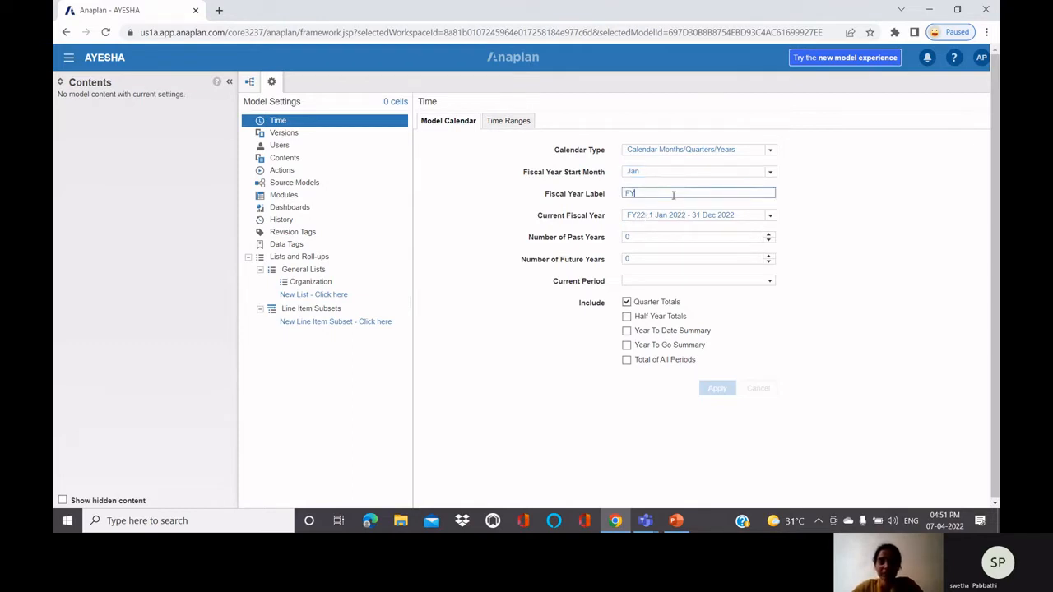
pyautogui.press('BackSpace')
pyautogui.press('BackSpace')
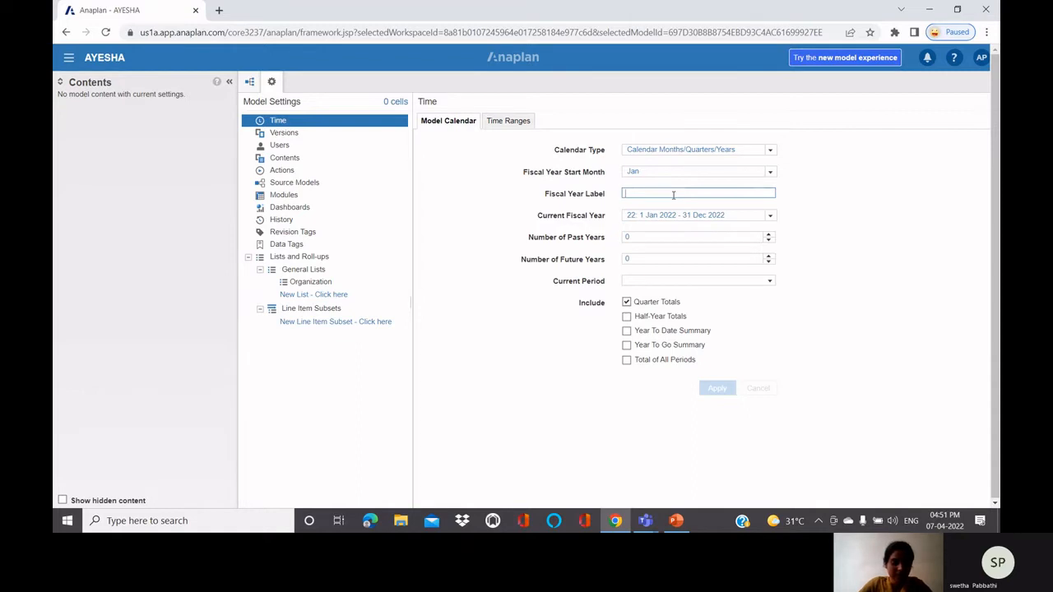
pyautogui.write('CY')
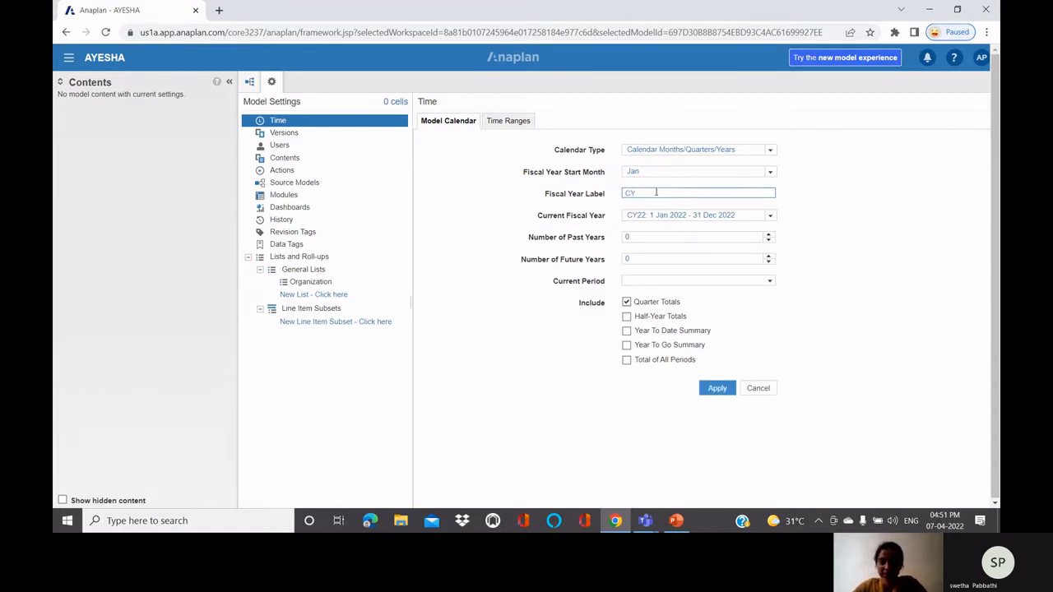
pyautogui.click(769, 214)
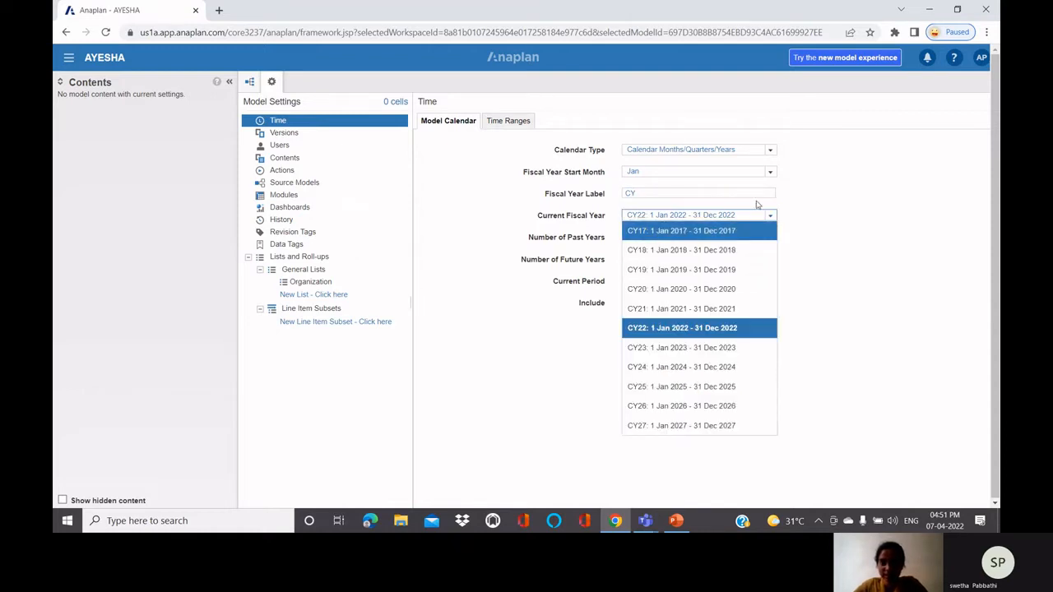
pyautogui.click(819, 214)
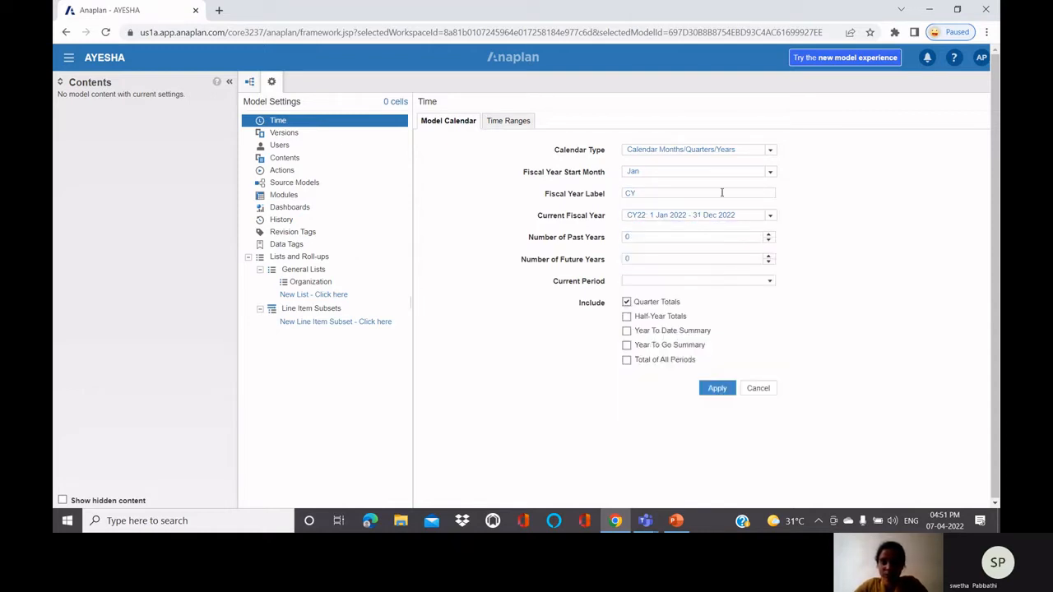
# Restore the fiscal year label to FY and review the current fiscal year options again
pyautogui.click(723, 194)
pyautogui.press('BackSpace')
pyautogui.press('BackSpace')
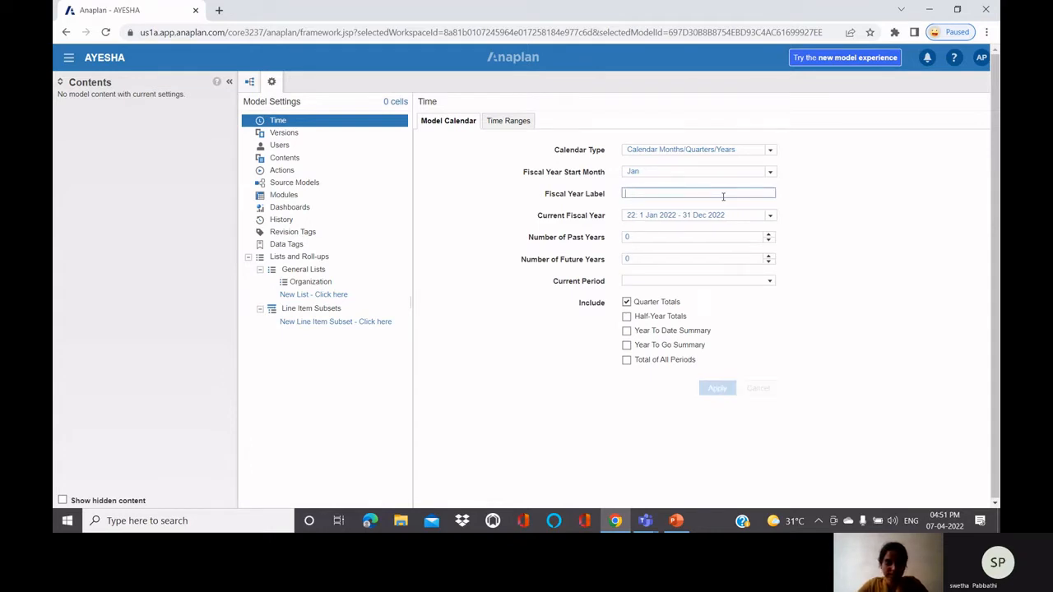
pyautogui.write('FY')
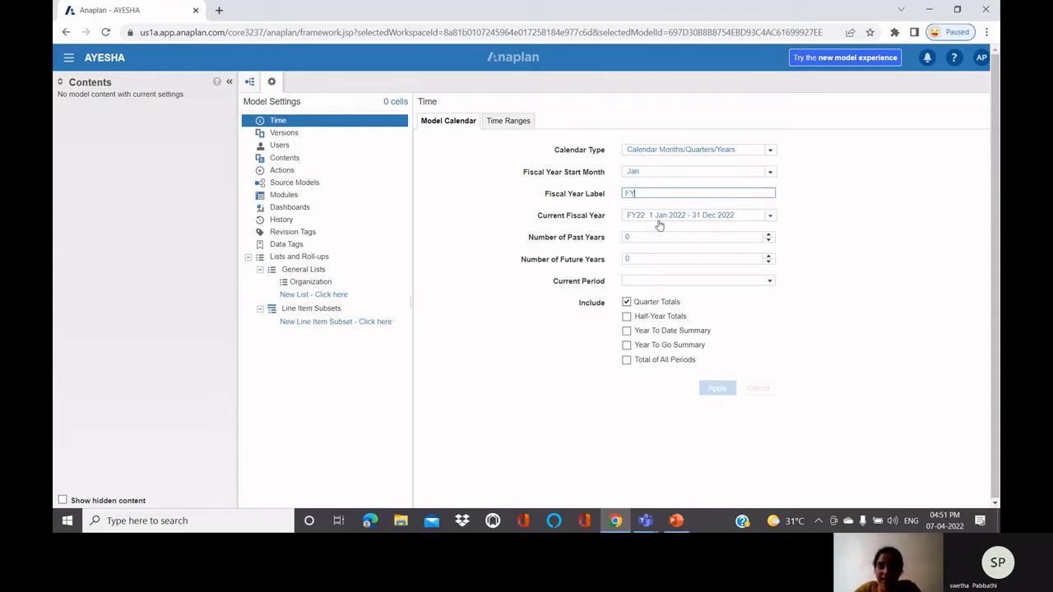
pyautogui.click(767, 215)
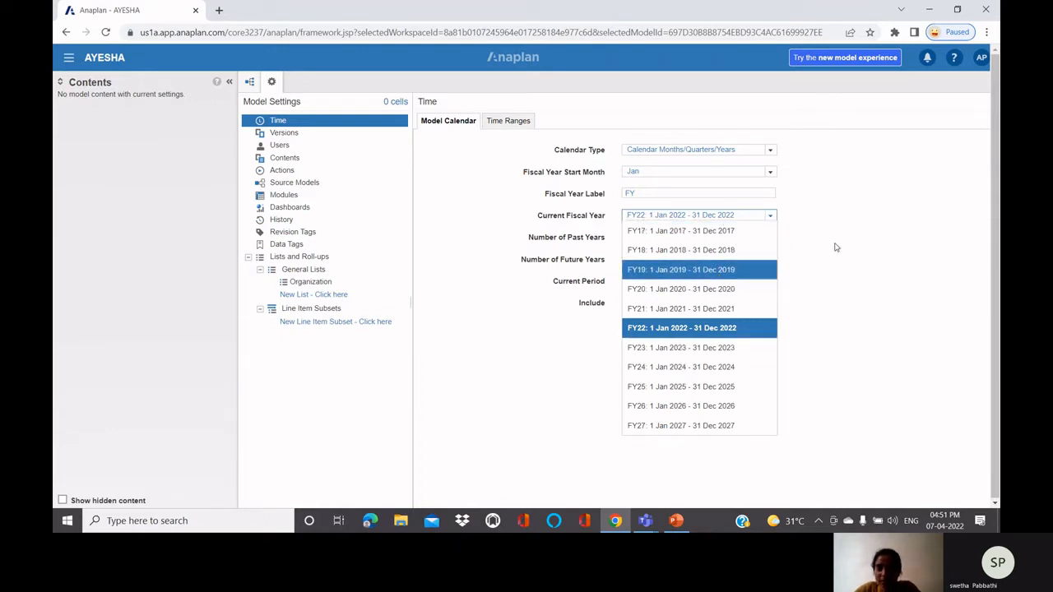
pyautogui.click(876, 242)
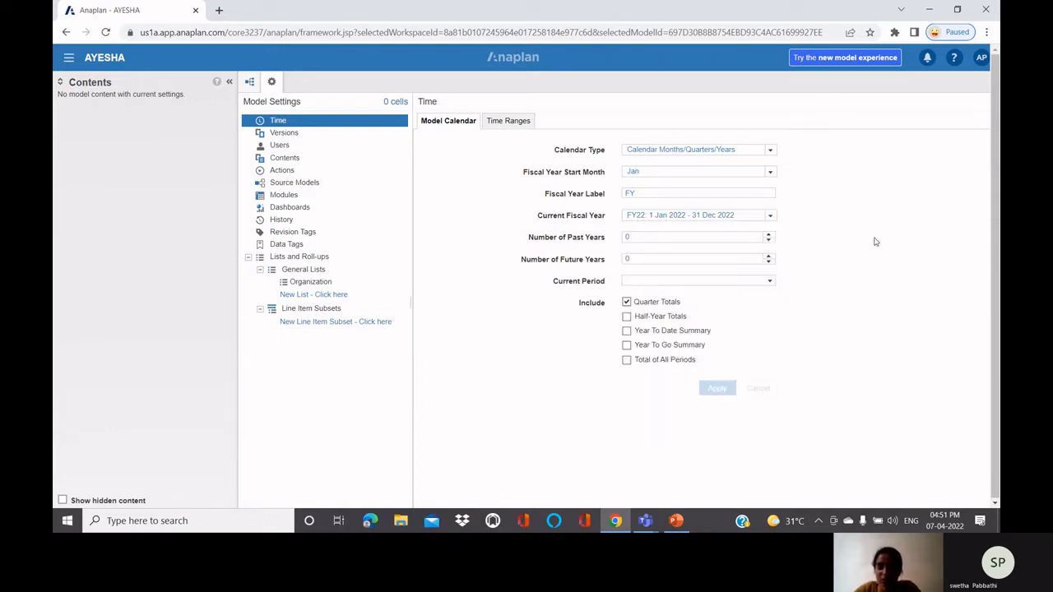
# Try 1 as the number of past years, then set it back to 0
pyautogui.click(768, 241)
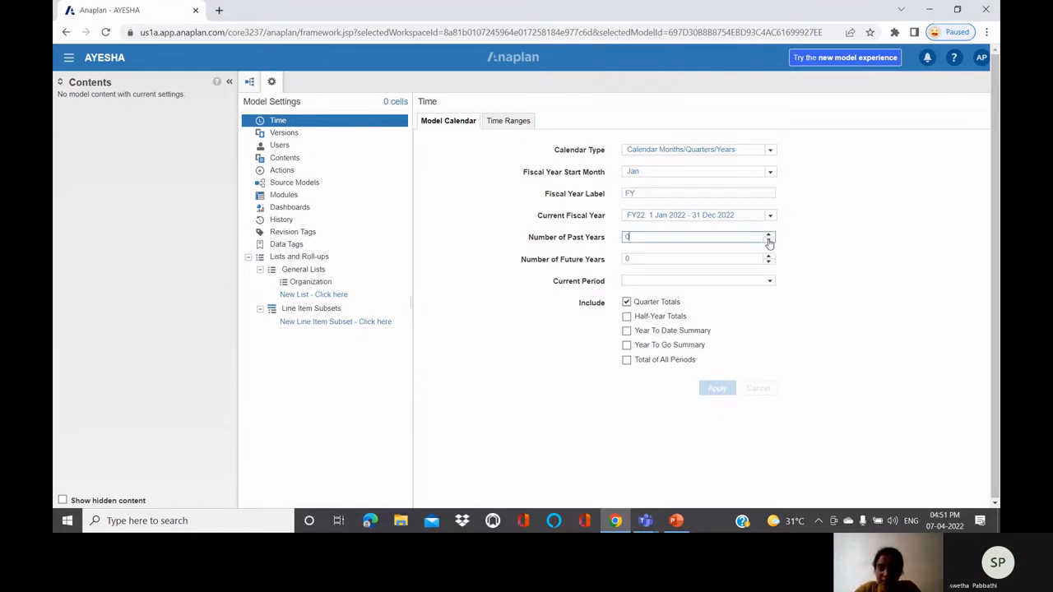
pyautogui.click(769, 236)
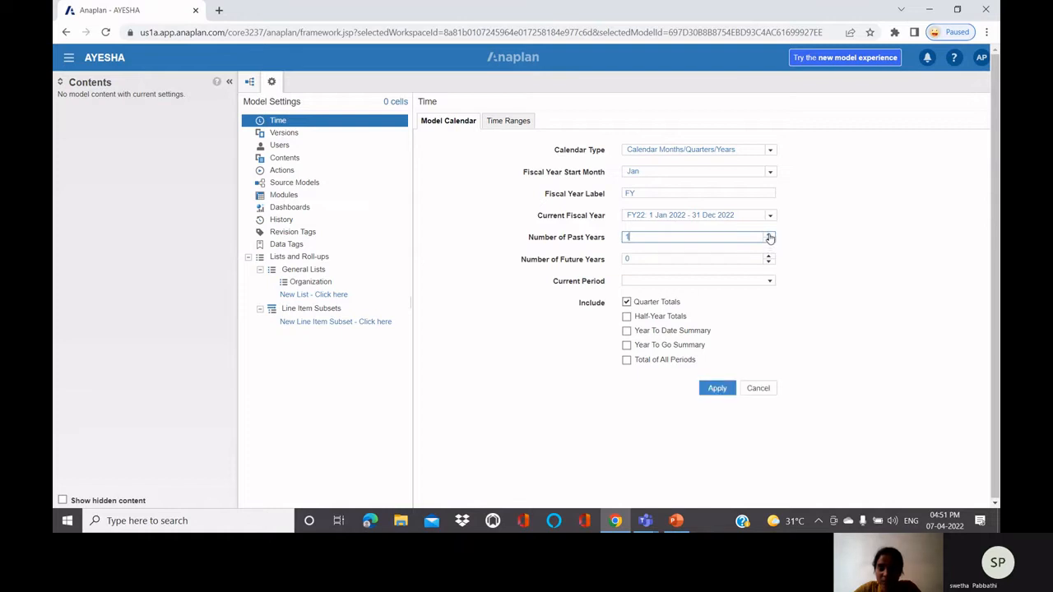
pyautogui.click(769, 241)
pyautogui.click(769, 241)
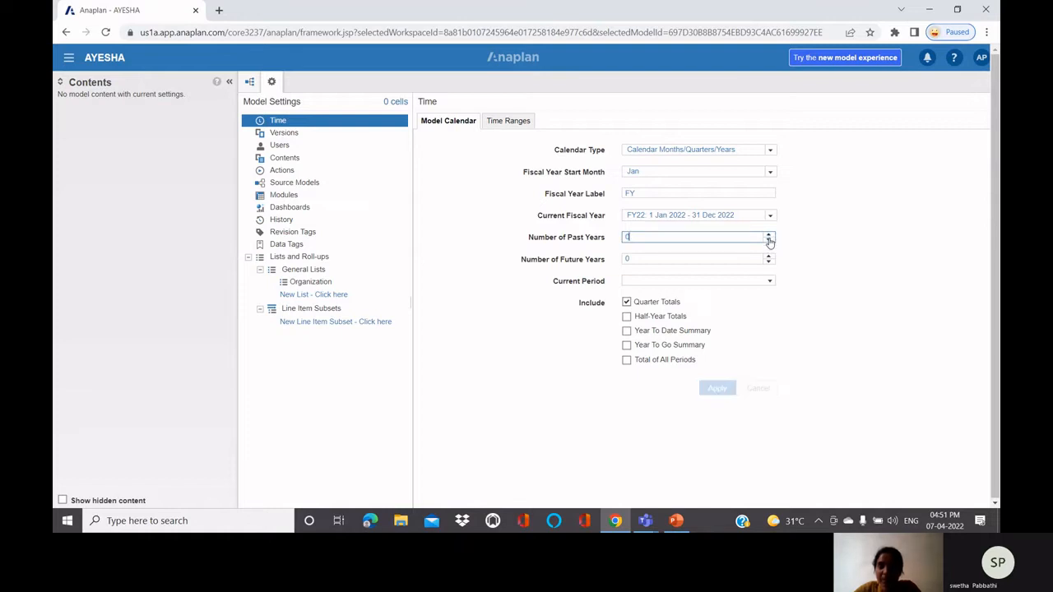
# Examine the months available for the model calendar's current period without selecting one
pyautogui.click(771, 281)
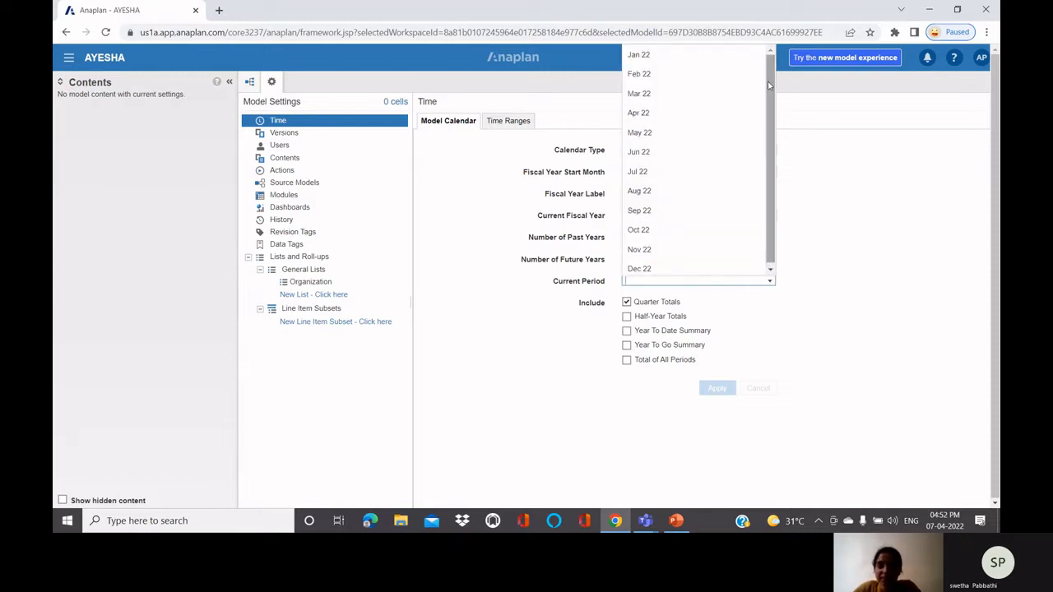
pyautogui.click(847, 176)
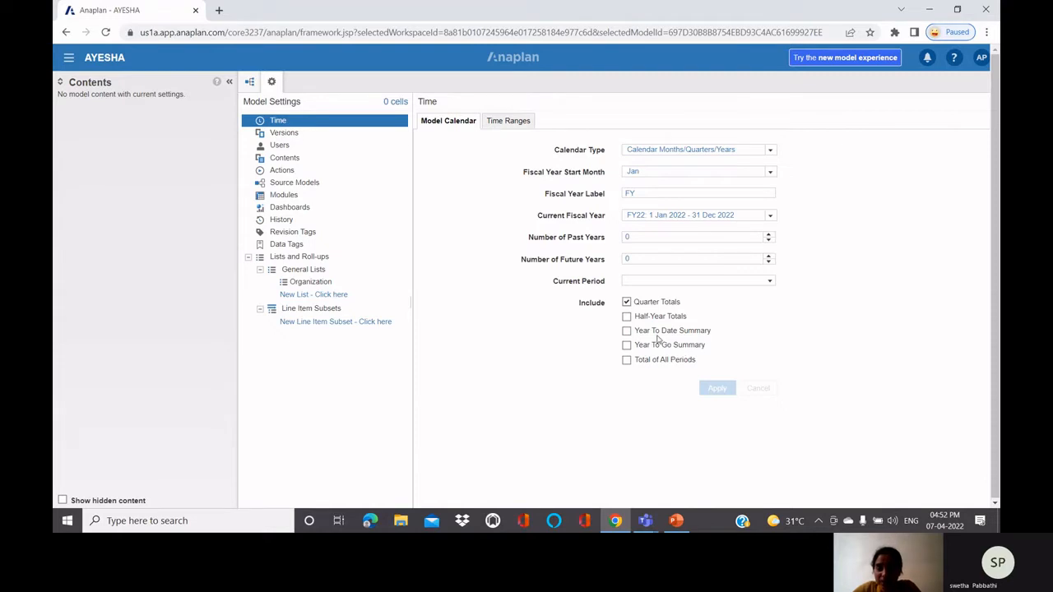
pyautogui.click(770, 282)
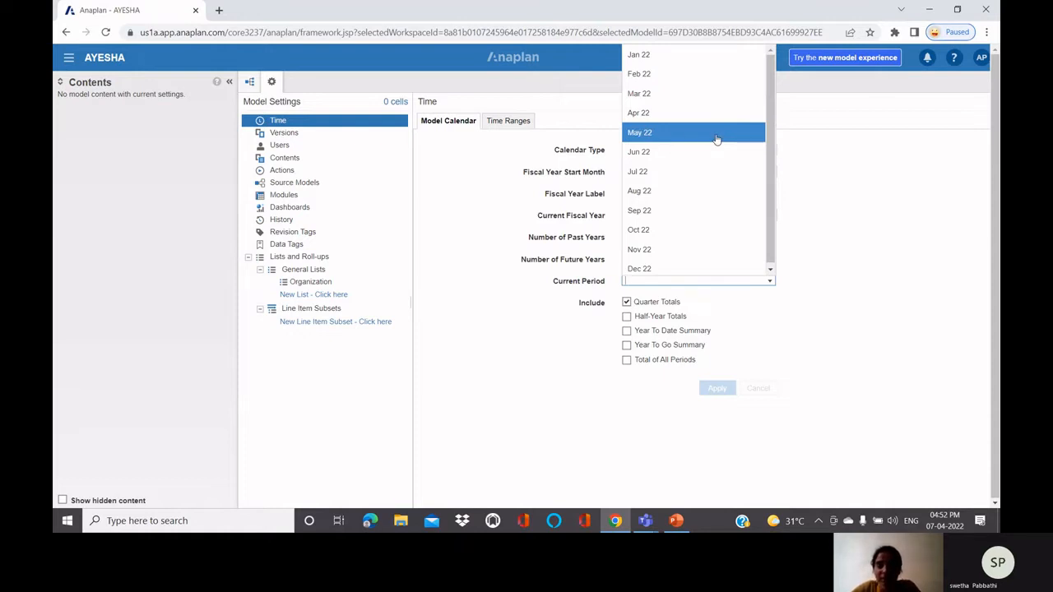
pyautogui.click(835, 213)
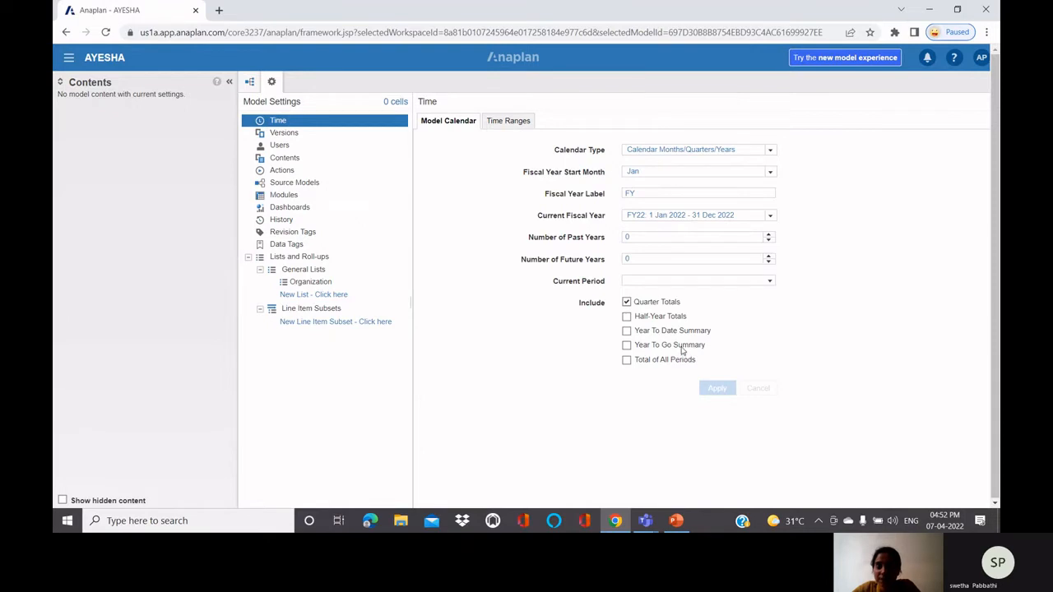
pyautogui.click(769, 282)
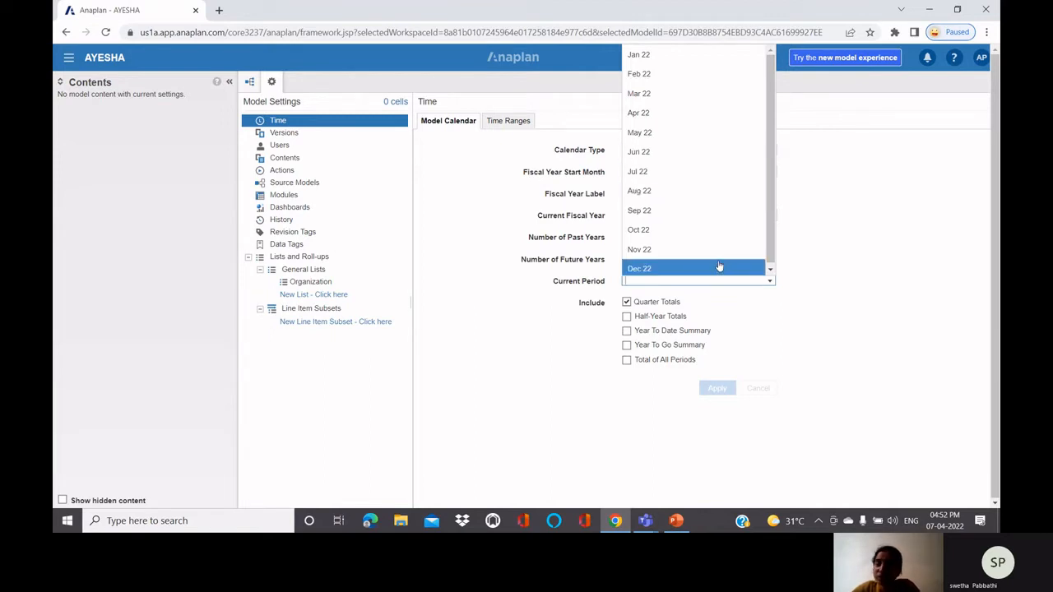
pyautogui.click(864, 251)
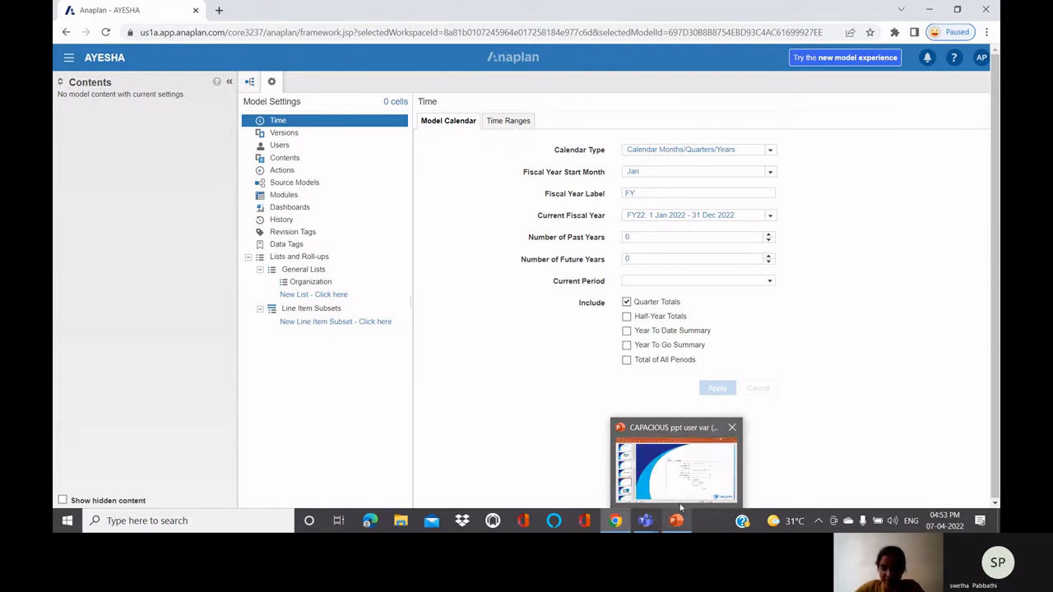
# Switch to the PowerPoint presentation and read the Model Calendar and Time Range slides
pyautogui.click(681, 508)
pyautogui.press('pagedown')
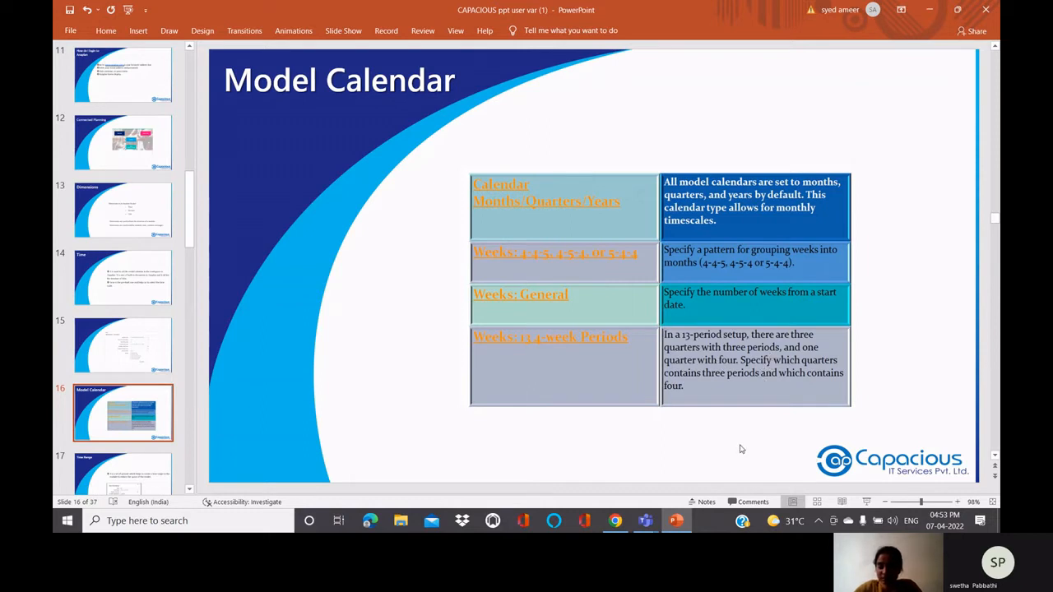
pyautogui.scroll(-1, 741, 449)
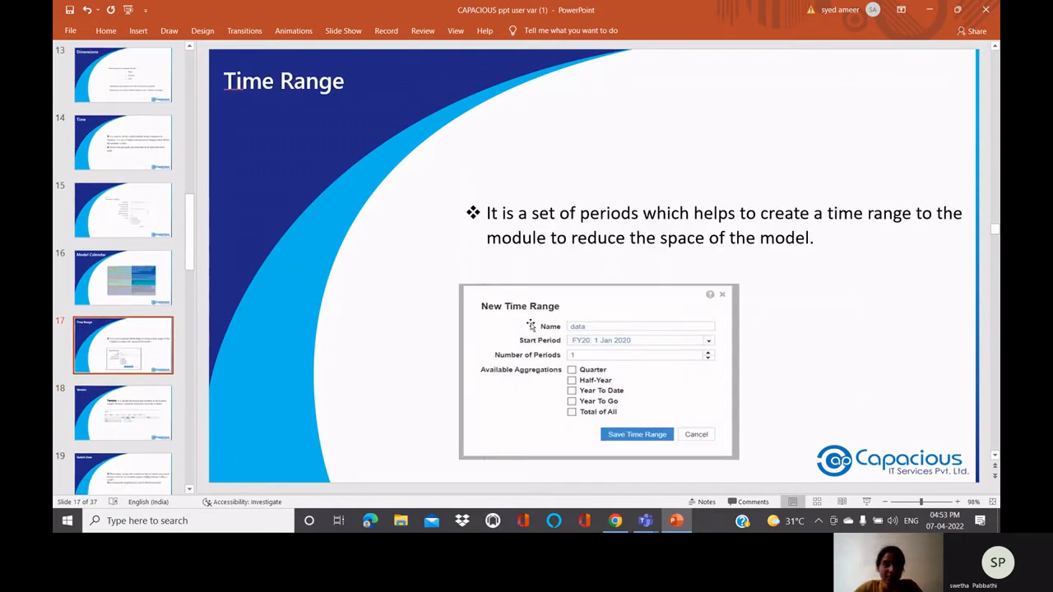
pyautogui.click(490, 213)
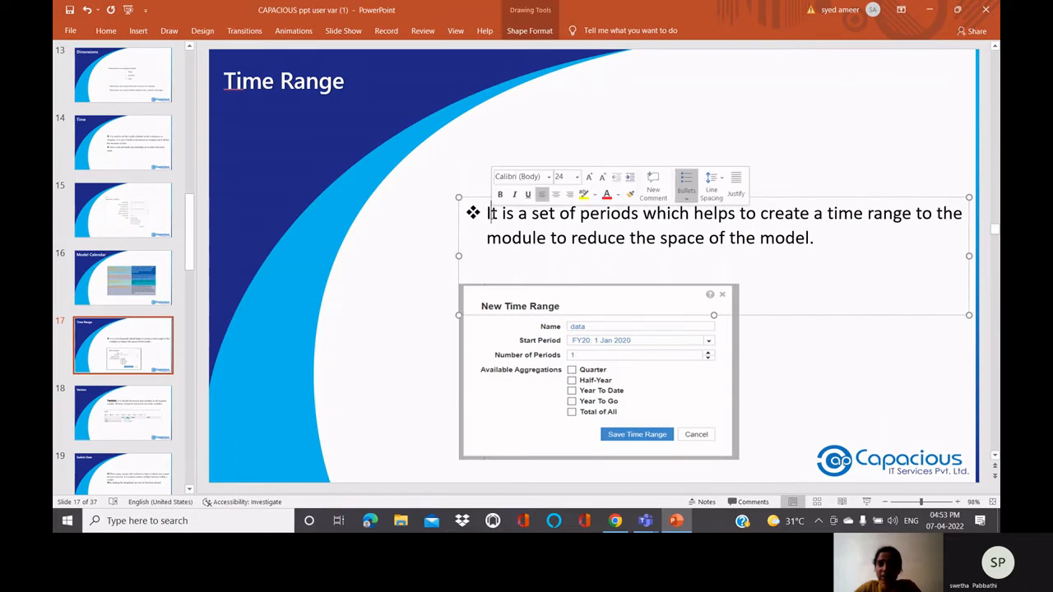
pyautogui.click(786, 100)
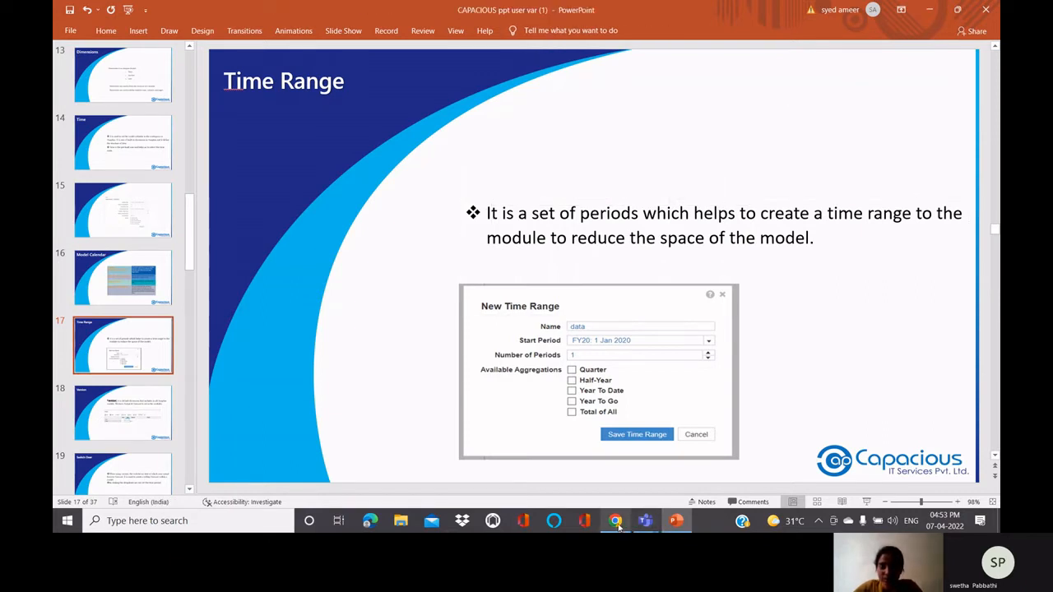
# Switch to Anaplan in the browser and try to save a new time range named PERIOD
pyautogui.moveTo(616, 521)
pyautogui.click(622, 477)
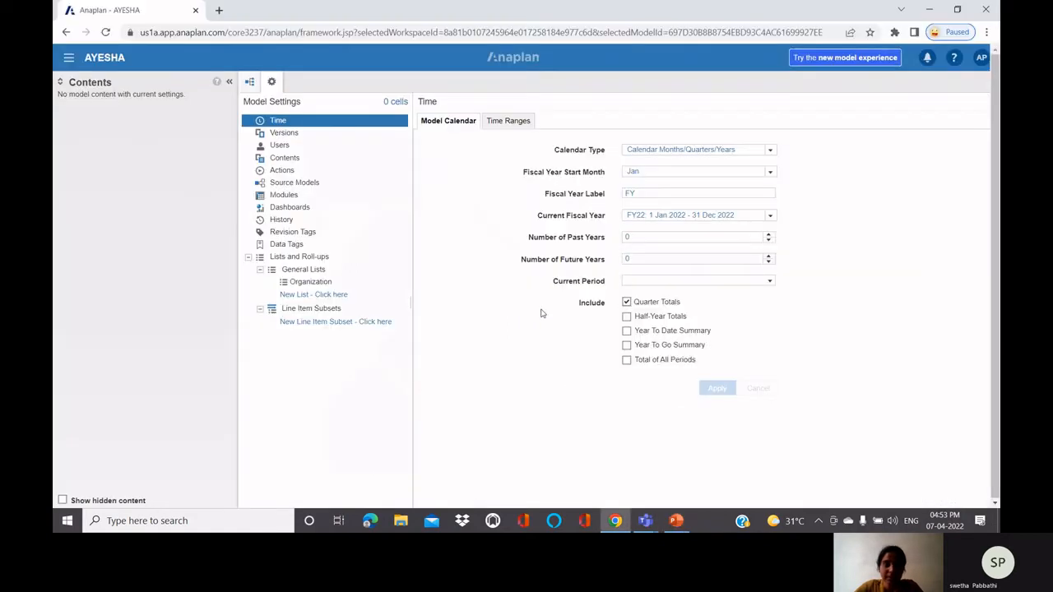
pyautogui.click(510, 124)
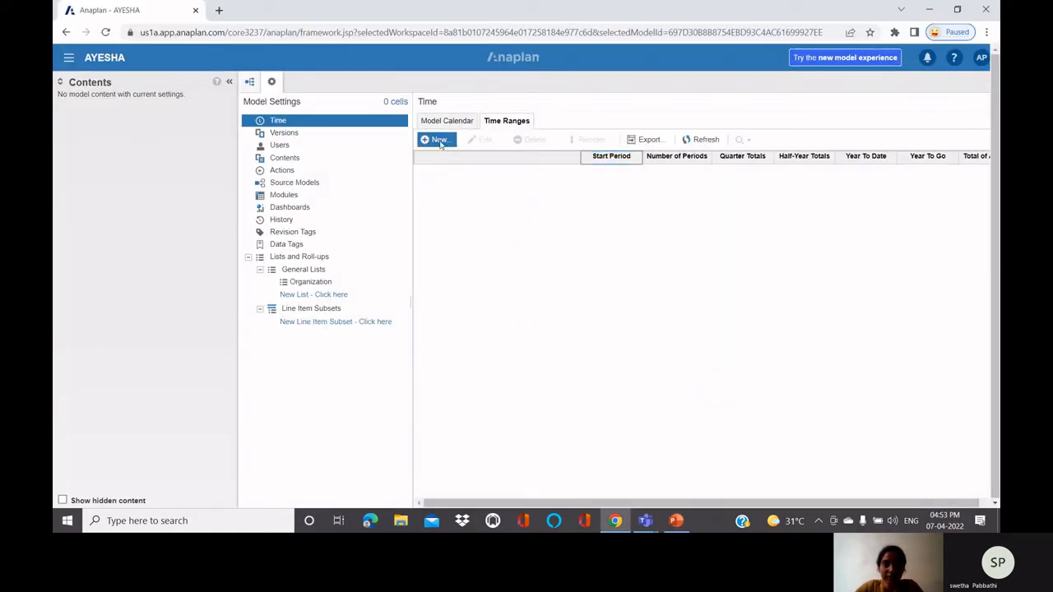
pyautogui.click(436, 140)
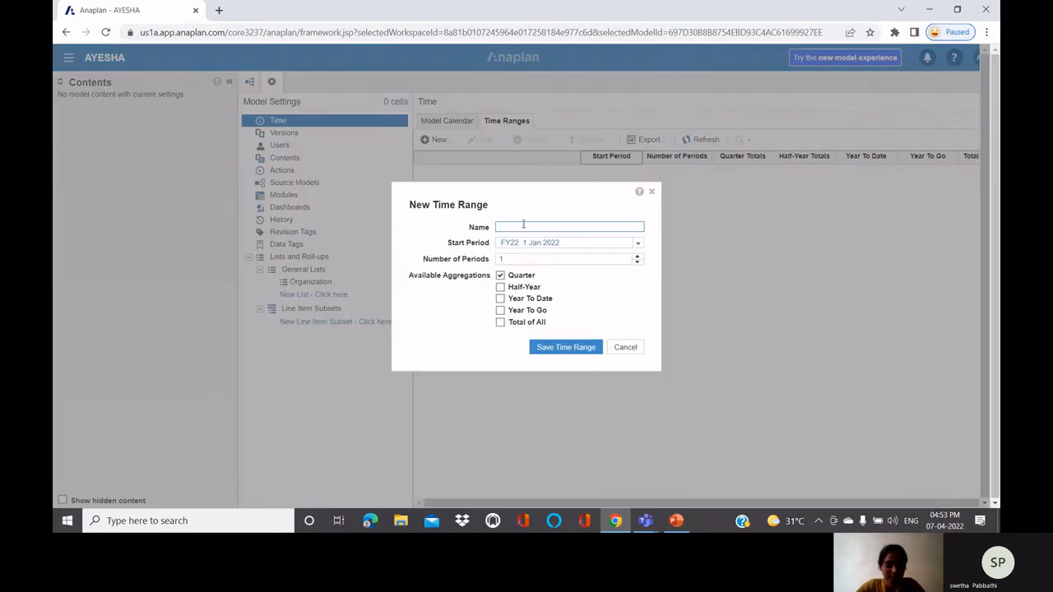
pyautogui.press('BackSpace')
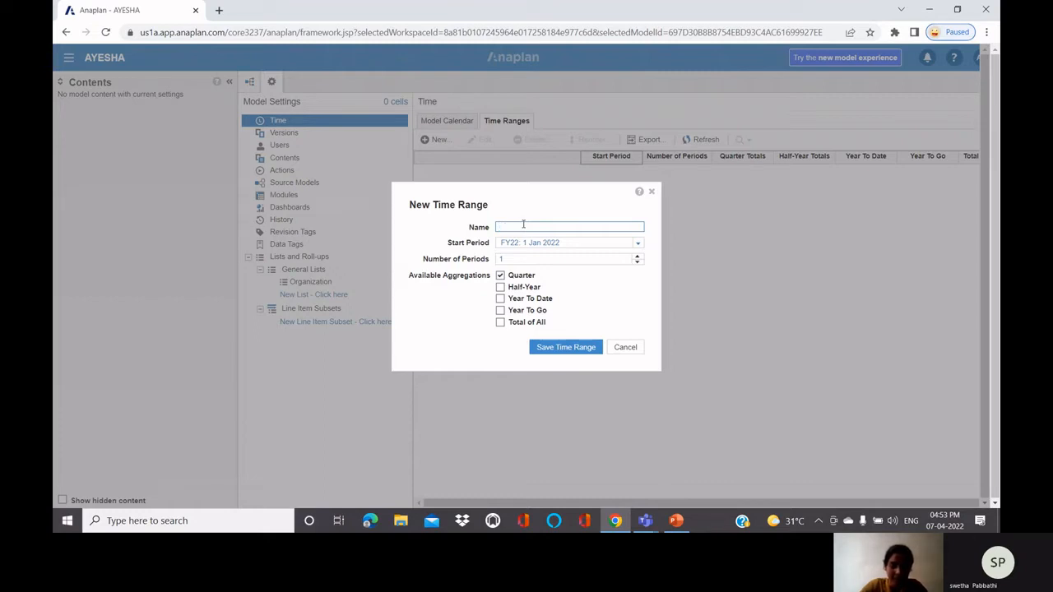
pyautogui.write('PER')
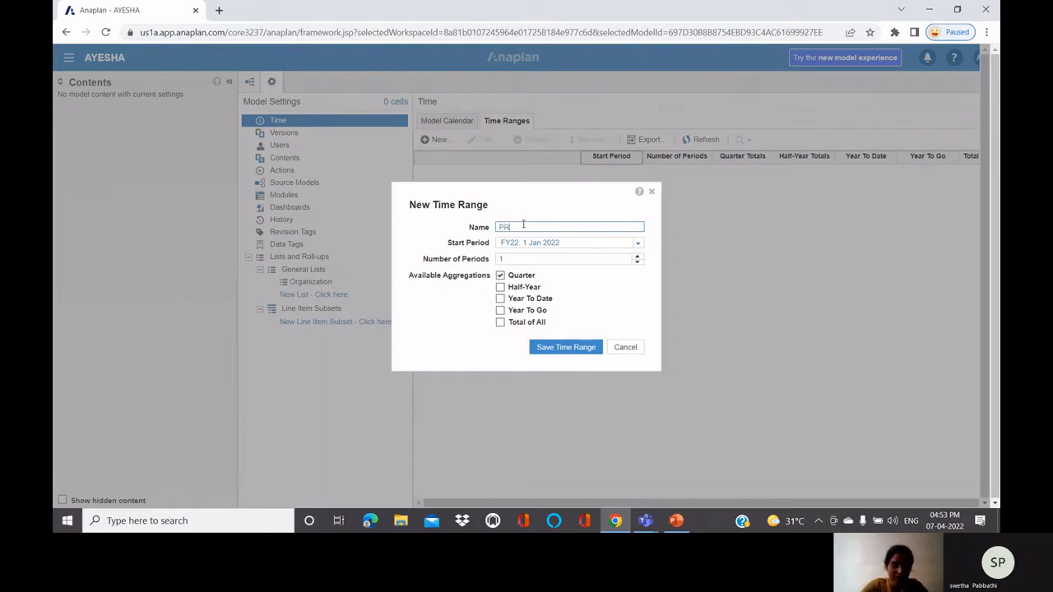
pyautogui.write('IOD')
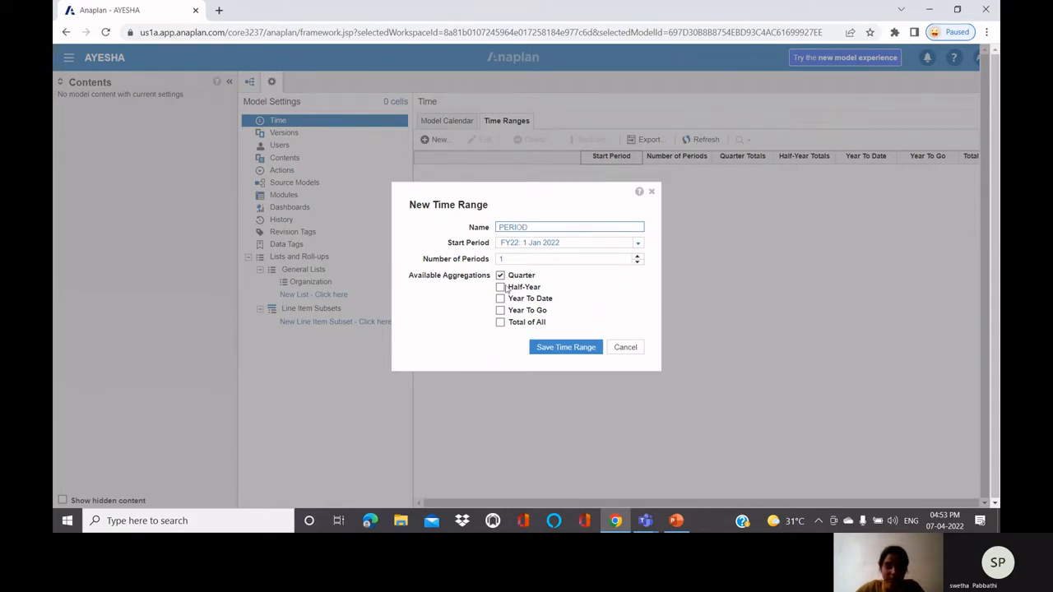
pyautogui.click(567, 348)
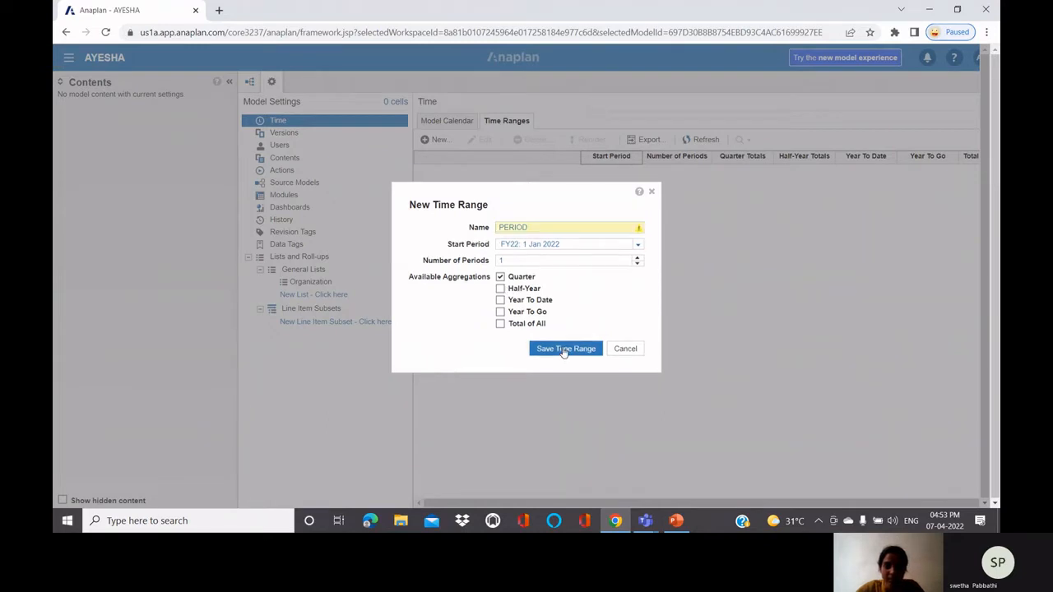
# Rename the new time range as RANGE and save it with the default start period and Quarter aggregation
pyautogui.click(609, 223)
pyautogui.press('BackSpace')
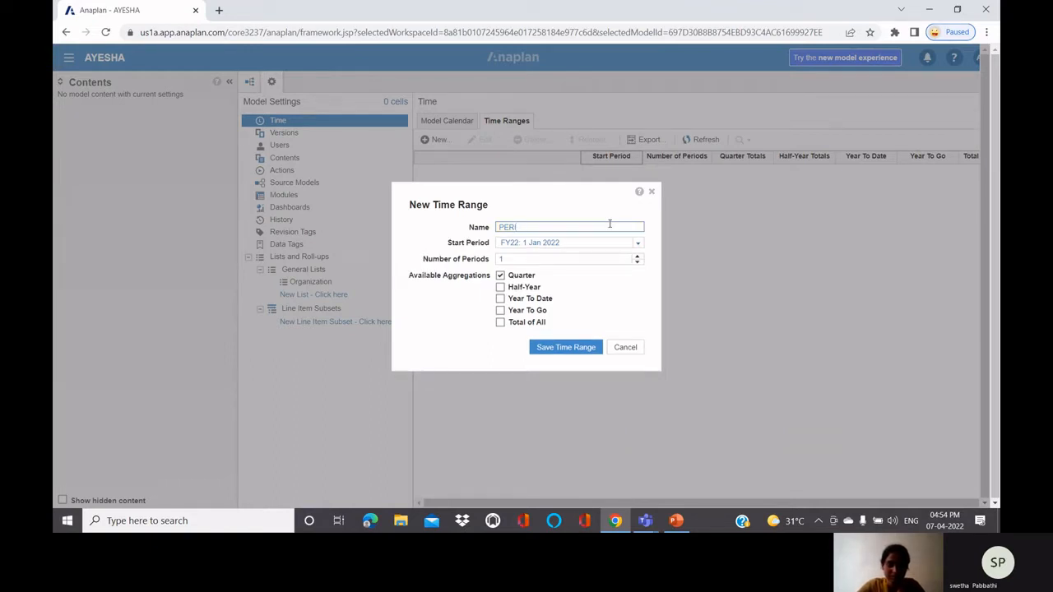
pyautogui.press('BackSpace')
pyautogui.press('BackSpace')
pyautogui.press('BackSpace')
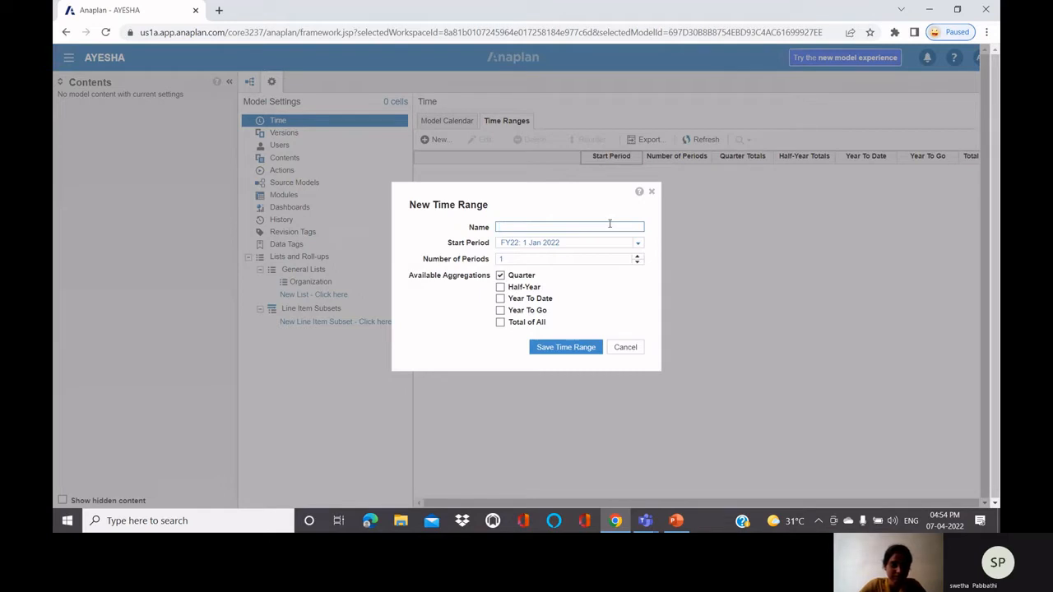
pyautogui.write('R')
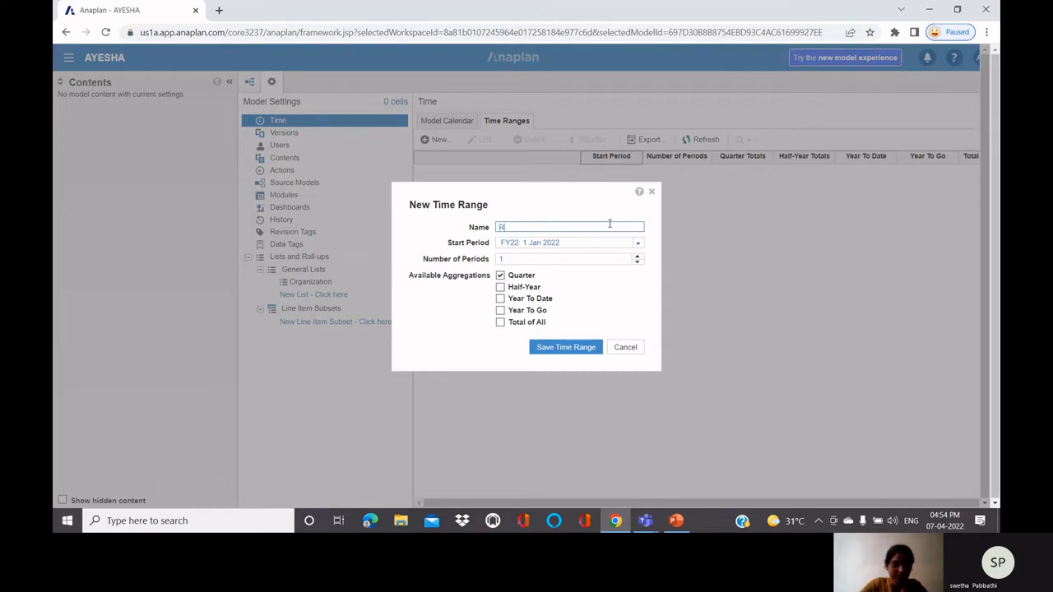
pyautogui.write('ANGE')
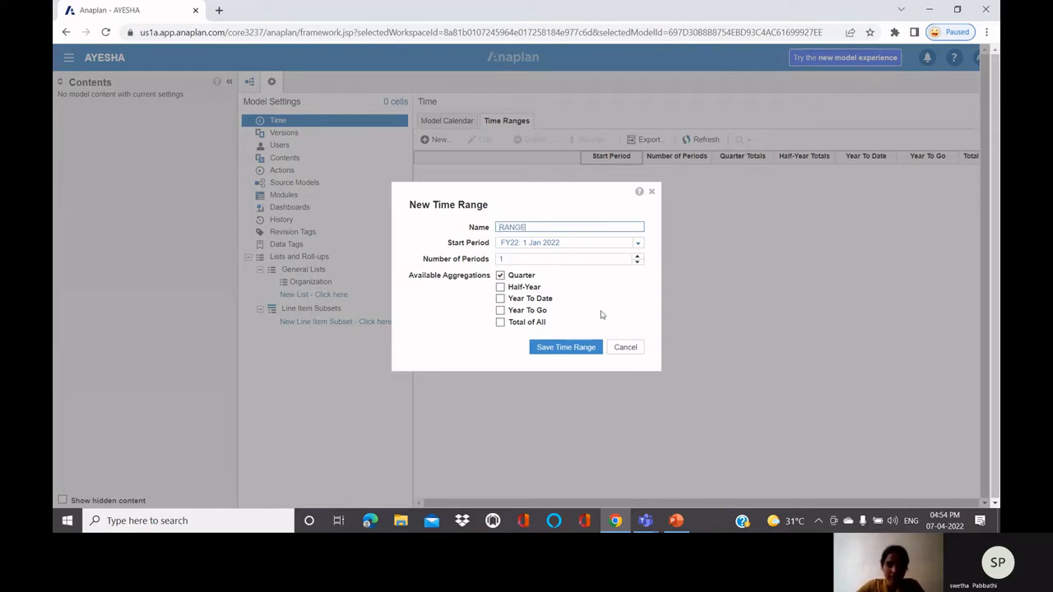
pyautogui.click(581, 348)
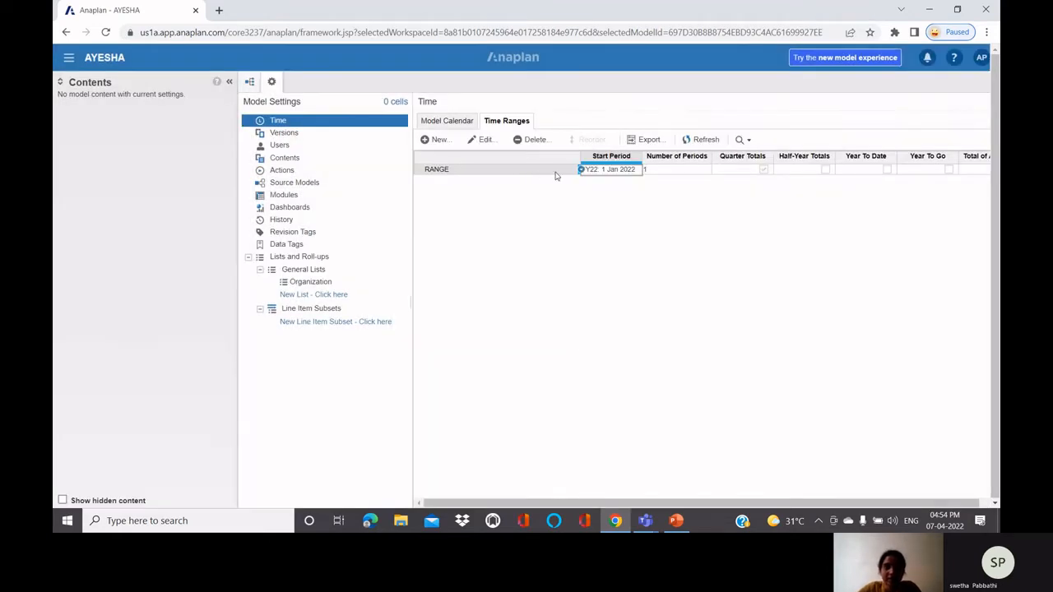
# Delete the time range RANGE from the model's time ranges
pyautogui.click(541, 173)
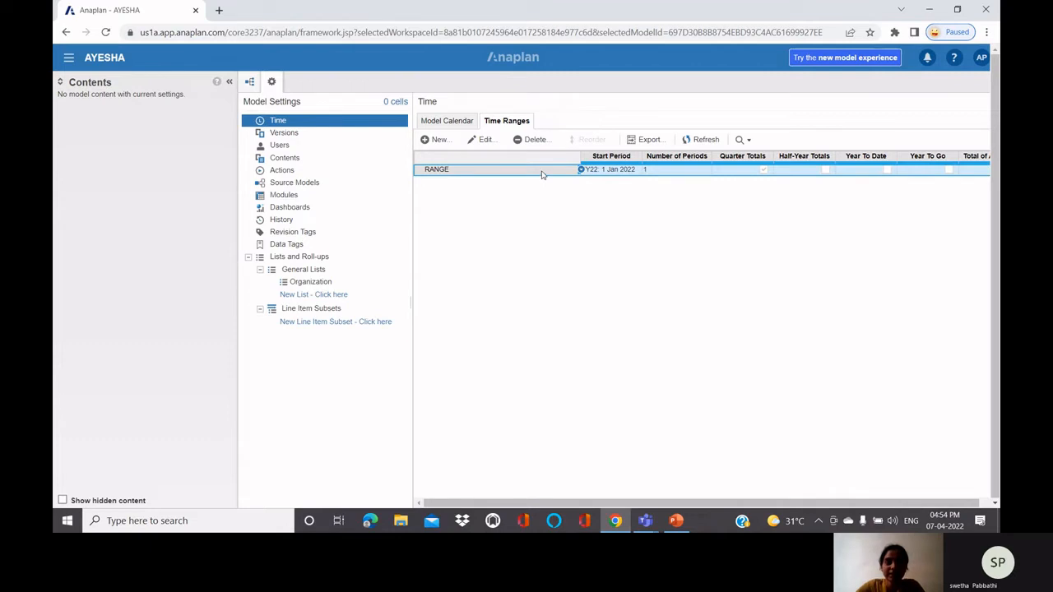
pyautogui.click(535, 141)
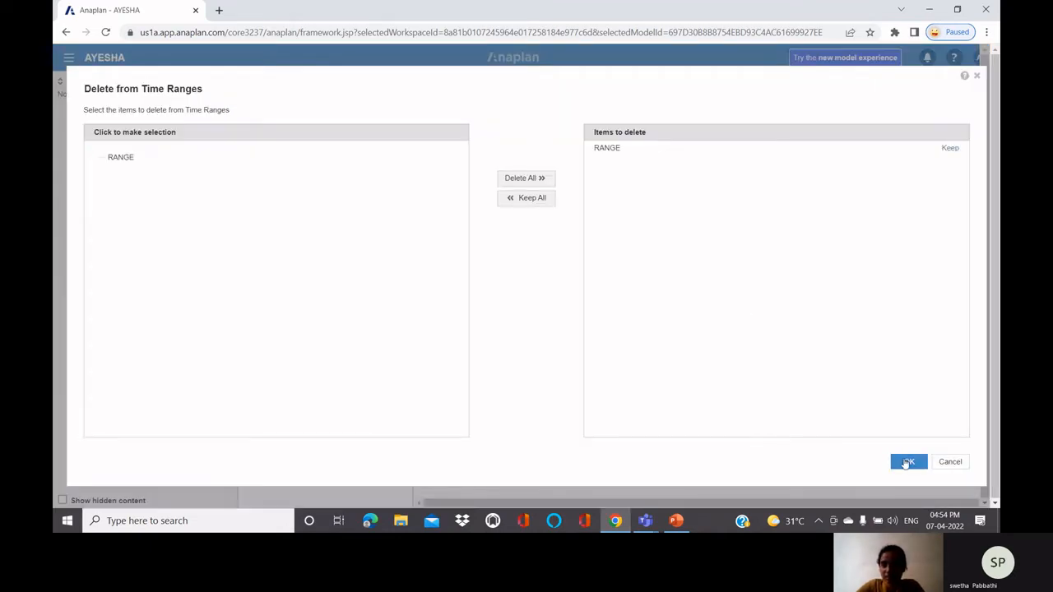
pyautogui.click(907, 462)
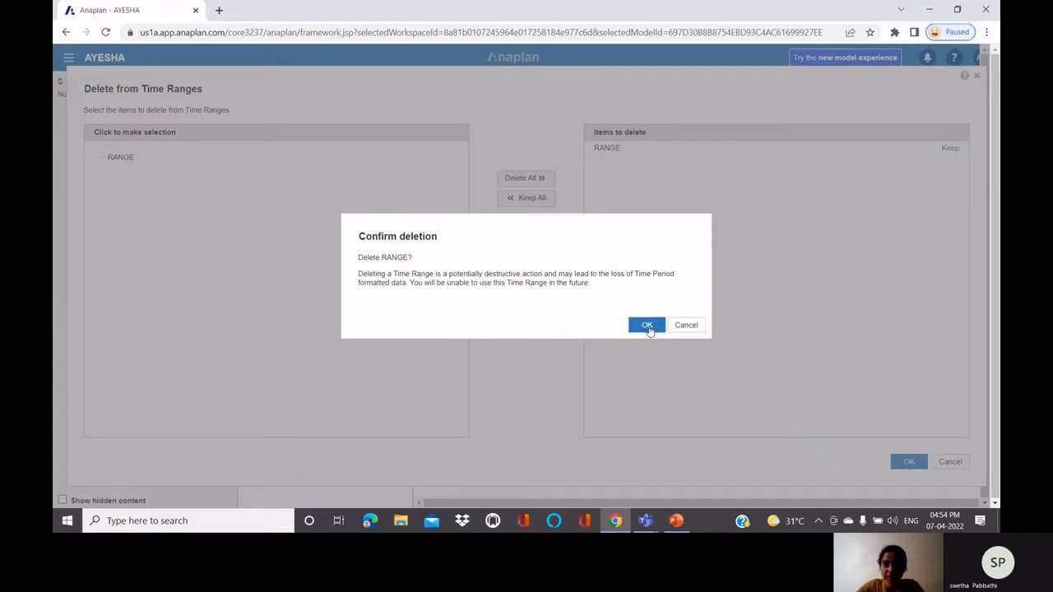
pyautogui.click(648, 327)
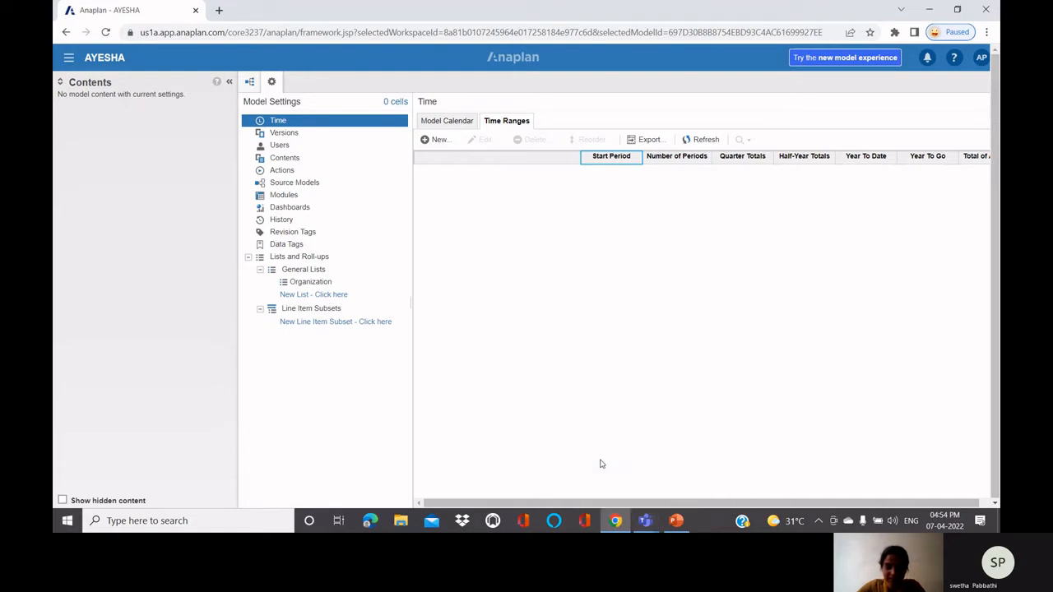
# Read the Version slide in PowerPoint and examine the Actual and Forecast settings in Anaplan's model versions
pyautogui.moveTo(677, 521)
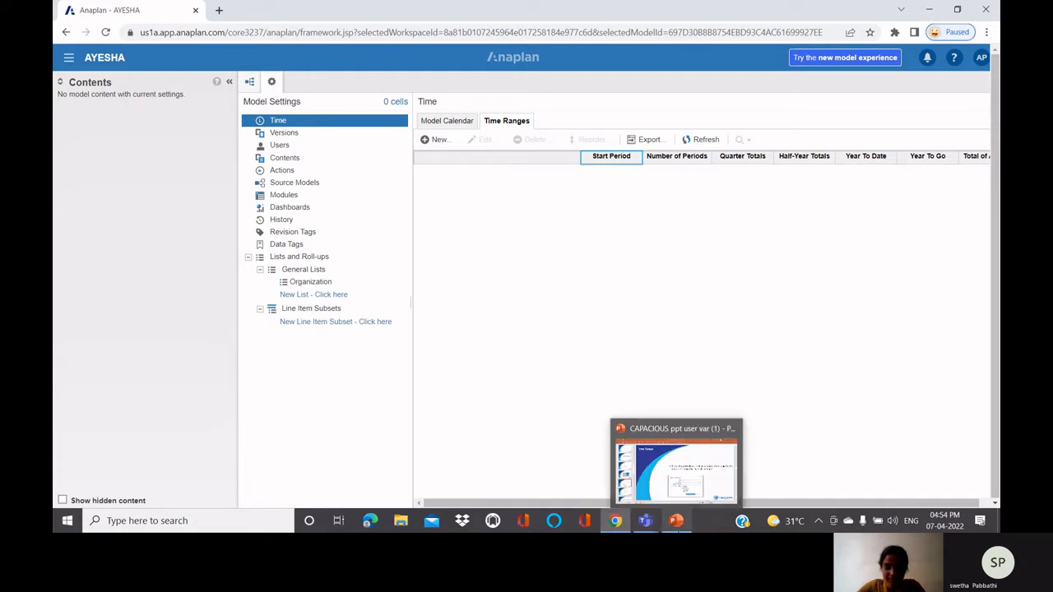
pyautogui.click(680, 489)
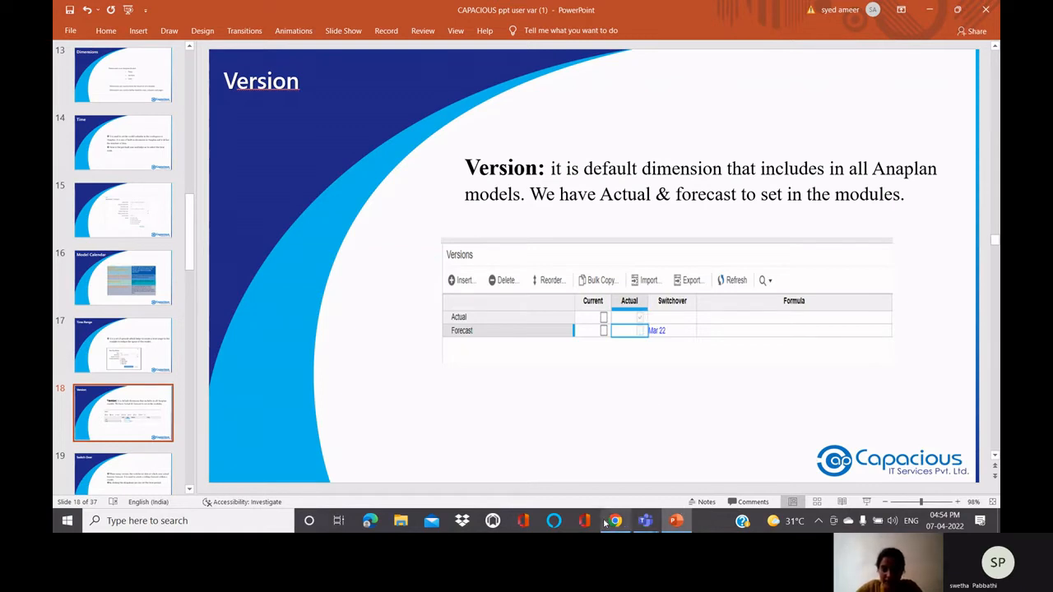
pyautogui.moveTo(616, 520)
pyautogui.click(599, 466)
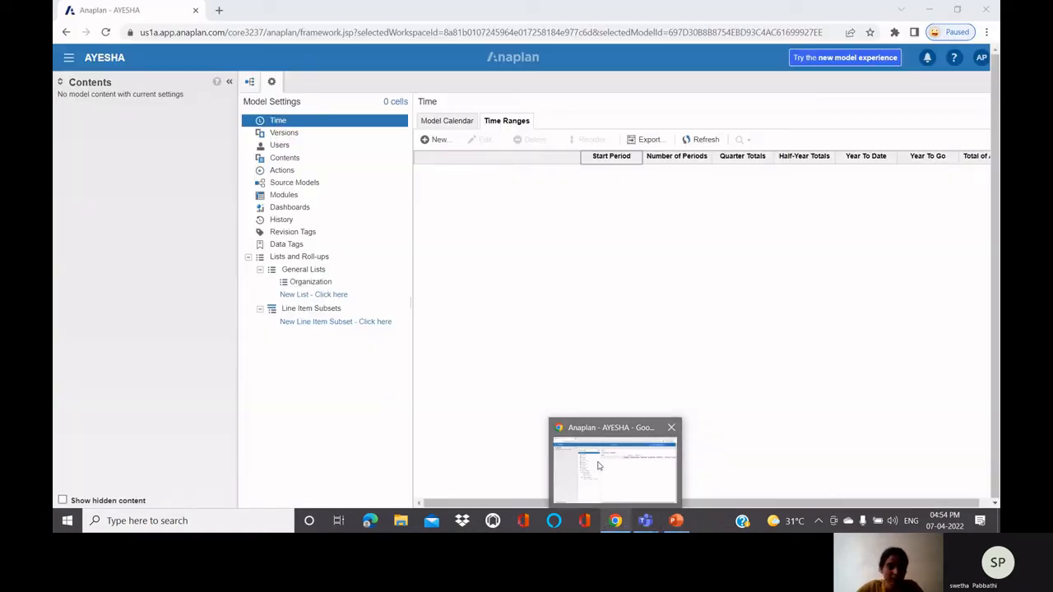
pyautogui.click(362, 134)
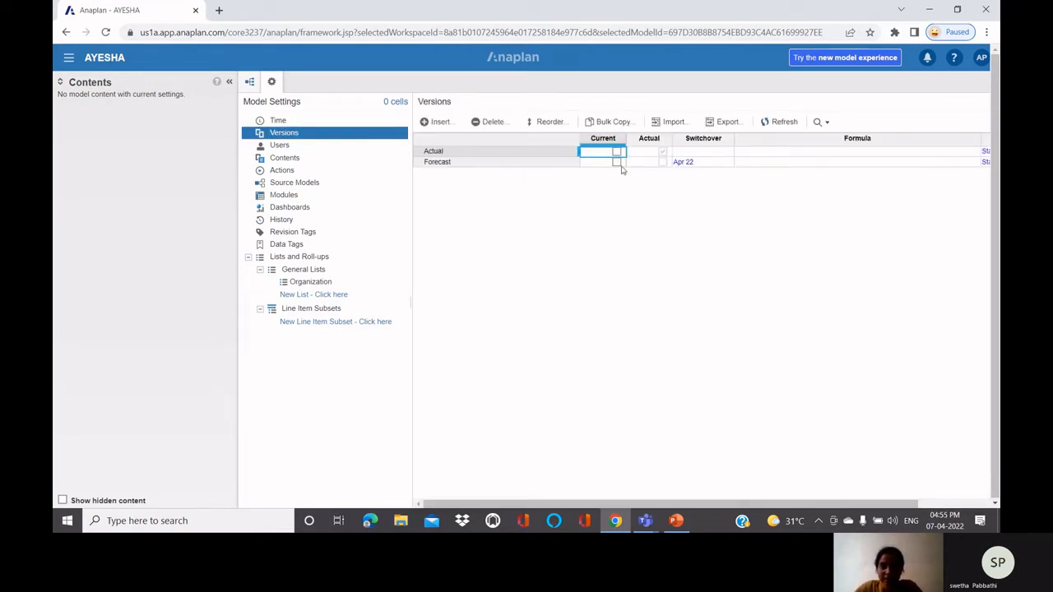
pyautogui.click(665, 164)
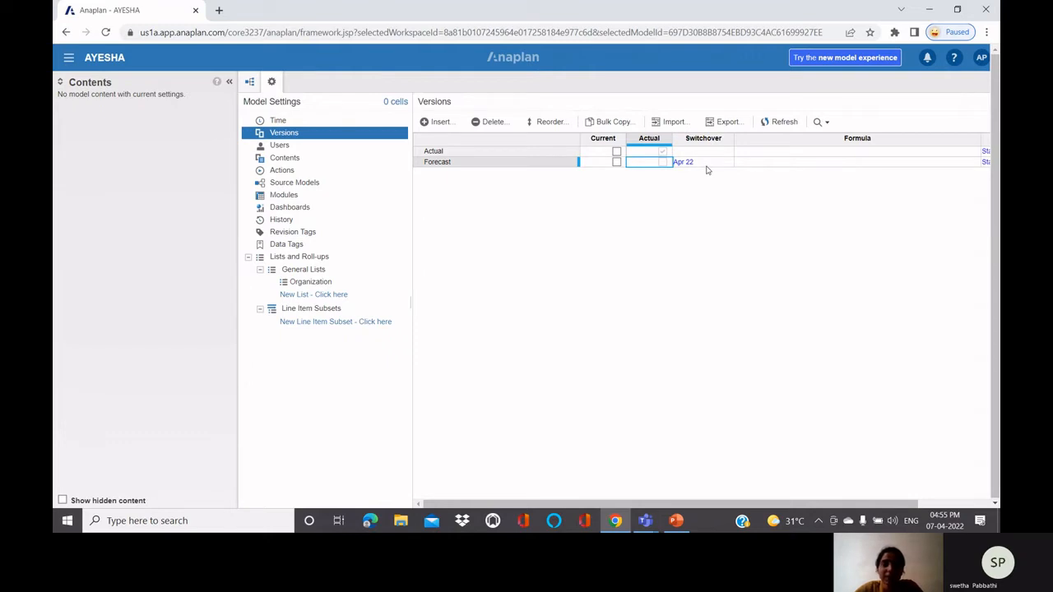
# Create a module named DATA with Versions on pages, Time on columns and a line item named LINE on rows
pyautogui.click(368, 193)
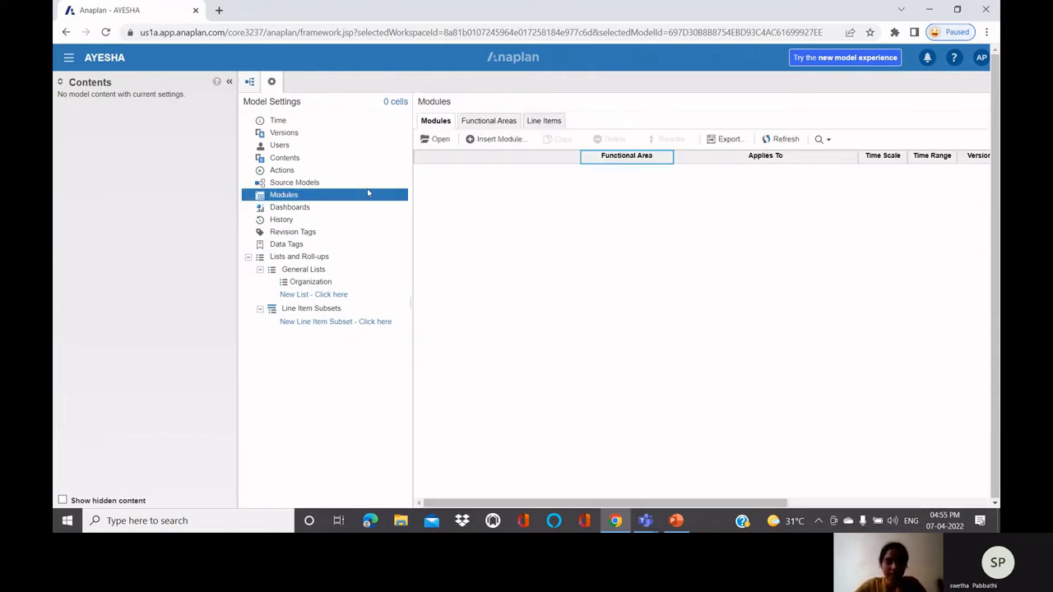
pyautogui.click(497, 139)
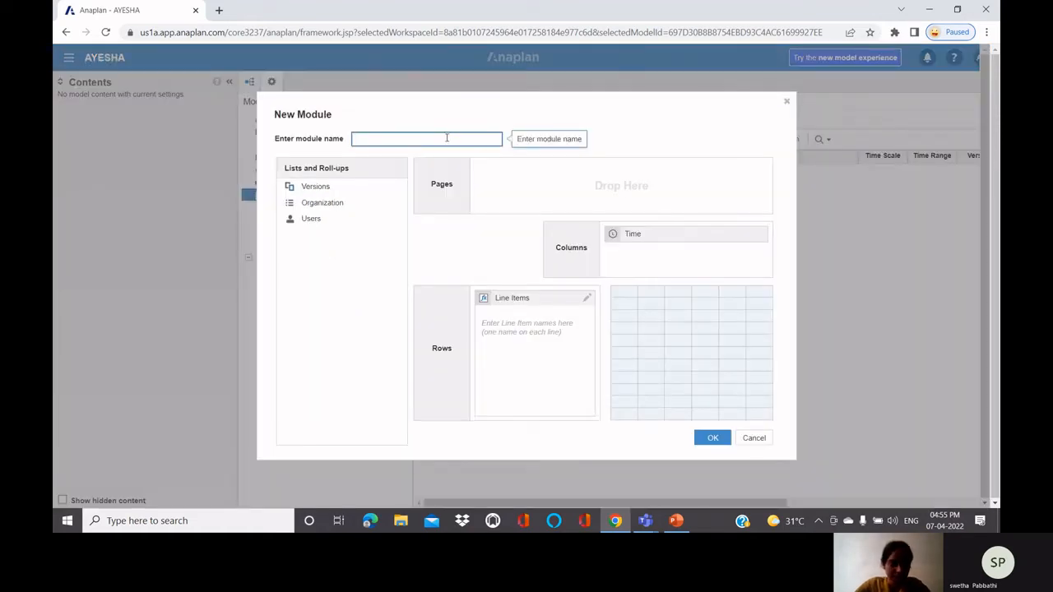
pyautogui.write('DATA')
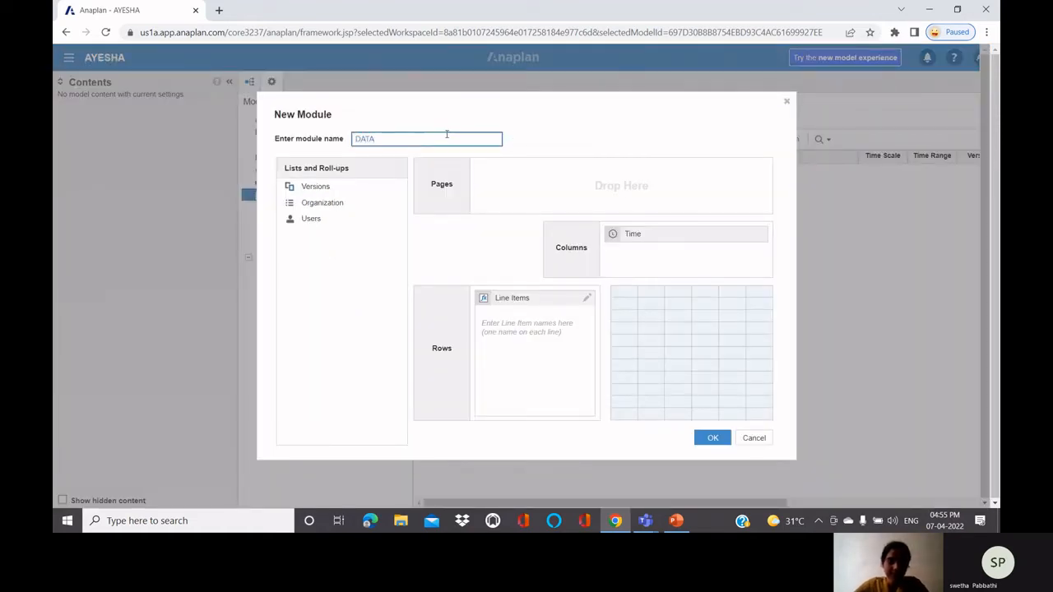
pyautogui.moveTo(345, 191); pyautogui.dragTo(569, 202)
pyautogui.click(551, 372)
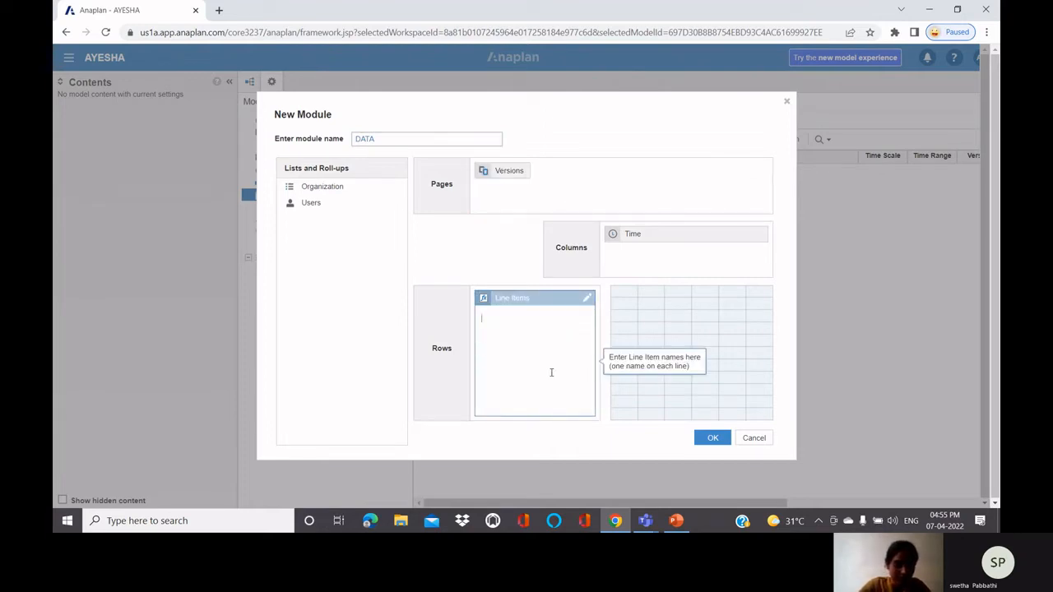
pyautogui.write('LINE')
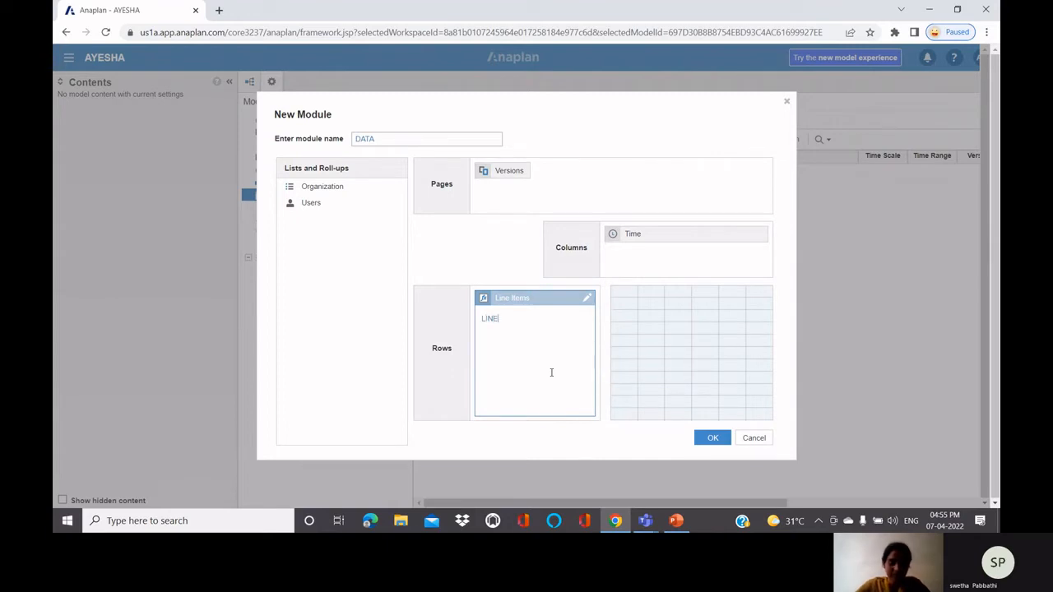
pyautogui.click(628, 401)
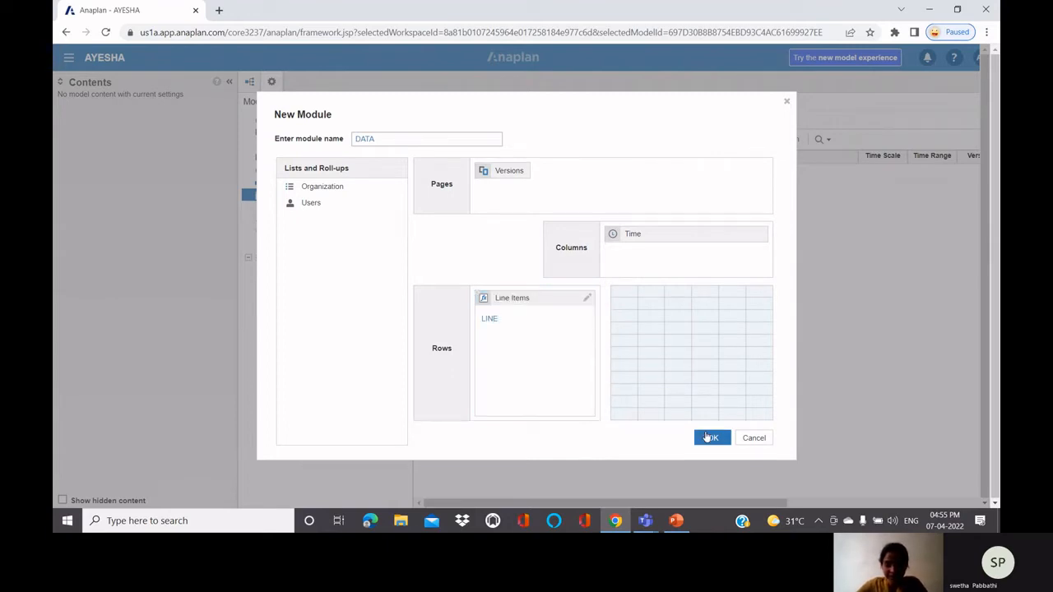
pyautogui.click(705, 435)
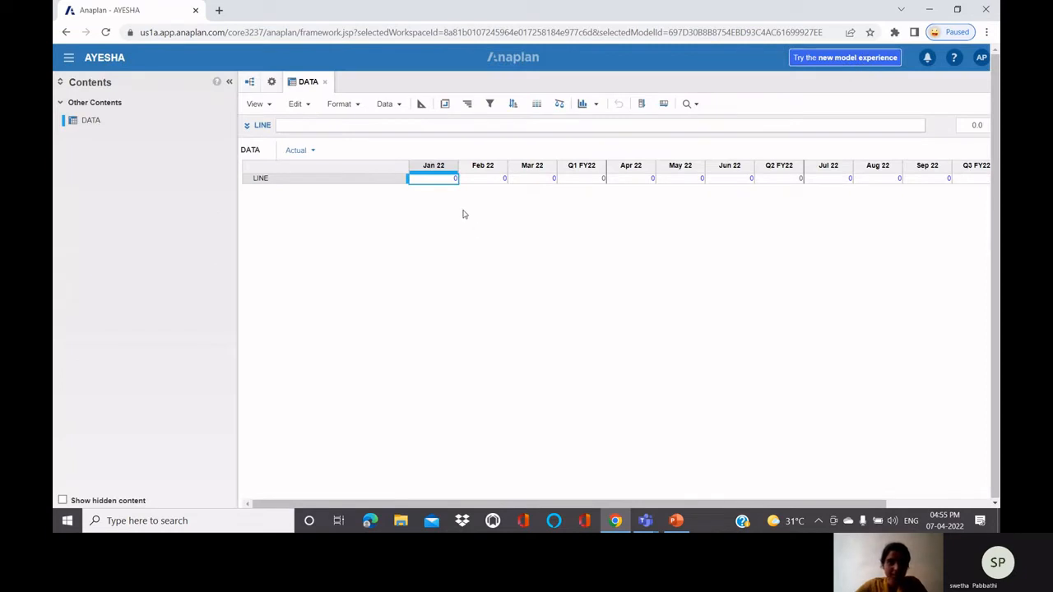
# Pivot the DATA module to show Time on rows, Versions on columns and Line Items on pages
pyautogui.click(446, 107)
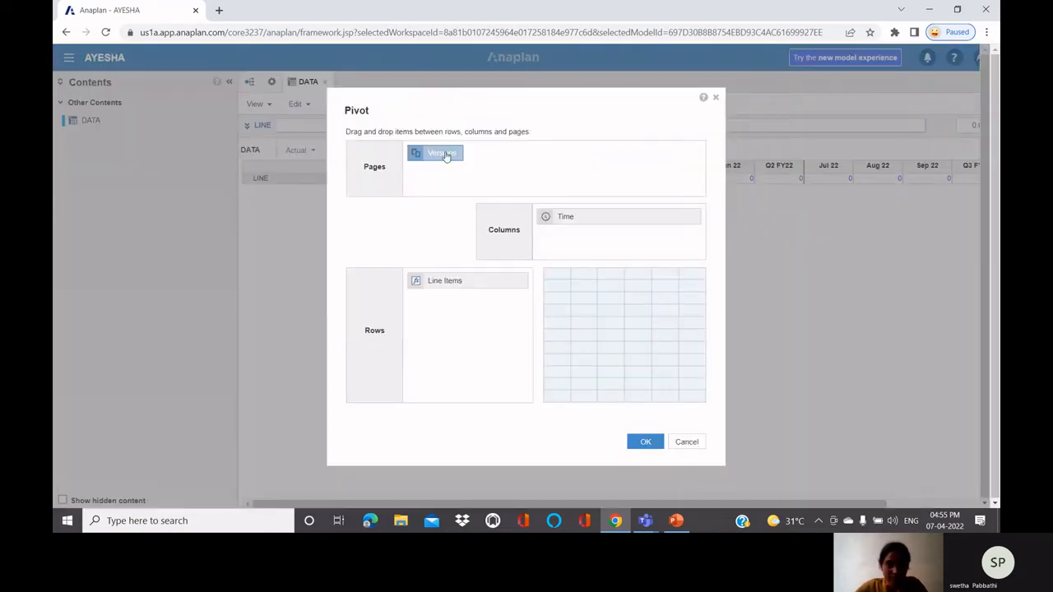
pyautogui.moveTo(445, 157); pyautogui.dragTo(463, 324)
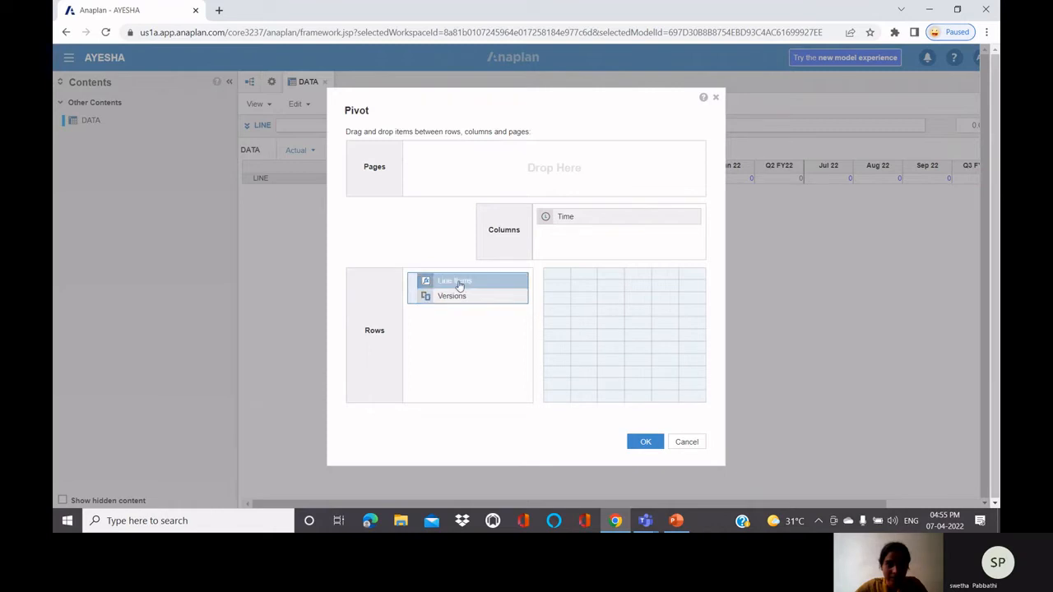
pyautogui.moveTo(459, 286); pyautogui.dragTo(461, 162)
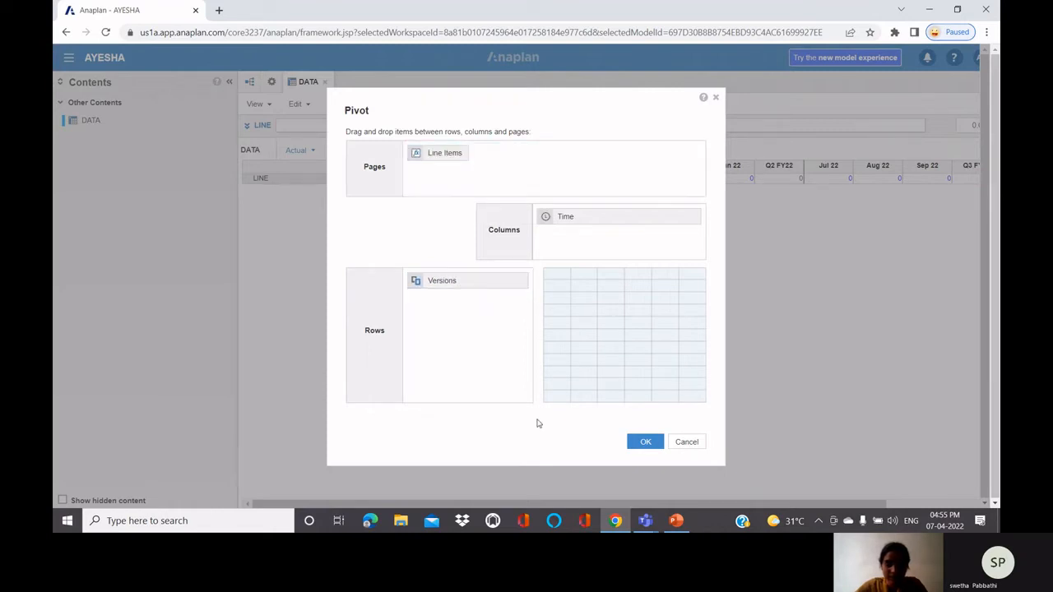
pyautogui.moveTo(452, 285); pyautogui.dragTo(454, 318)
pyautogui.click(645, 442)
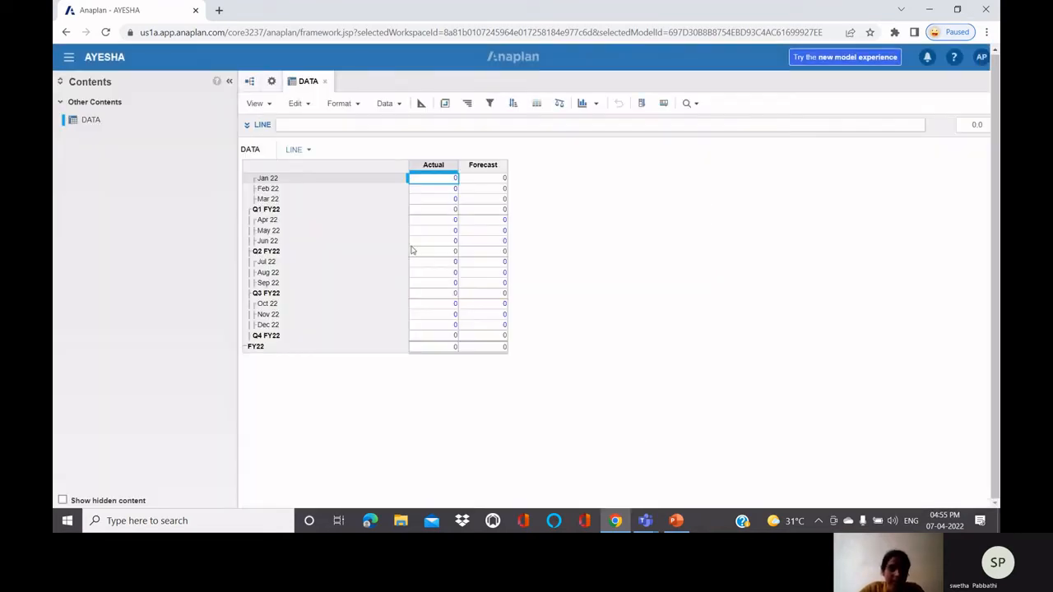
# Set the Actual value for Jan 22 to 100 in the DATA module
pyautogui.doubleClick(445, 179)
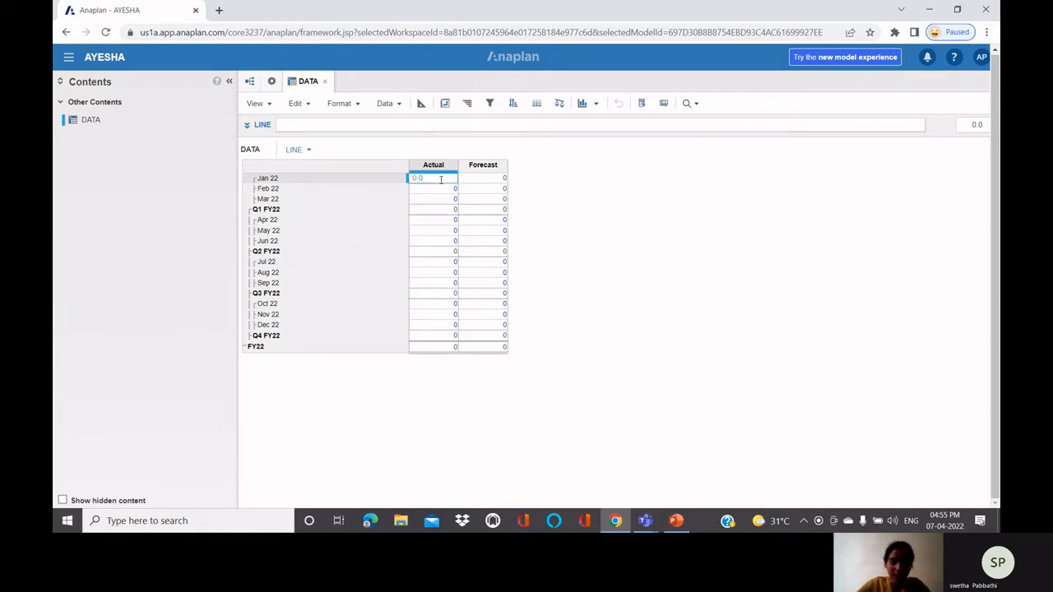
pyautogui.press('BackSpace')
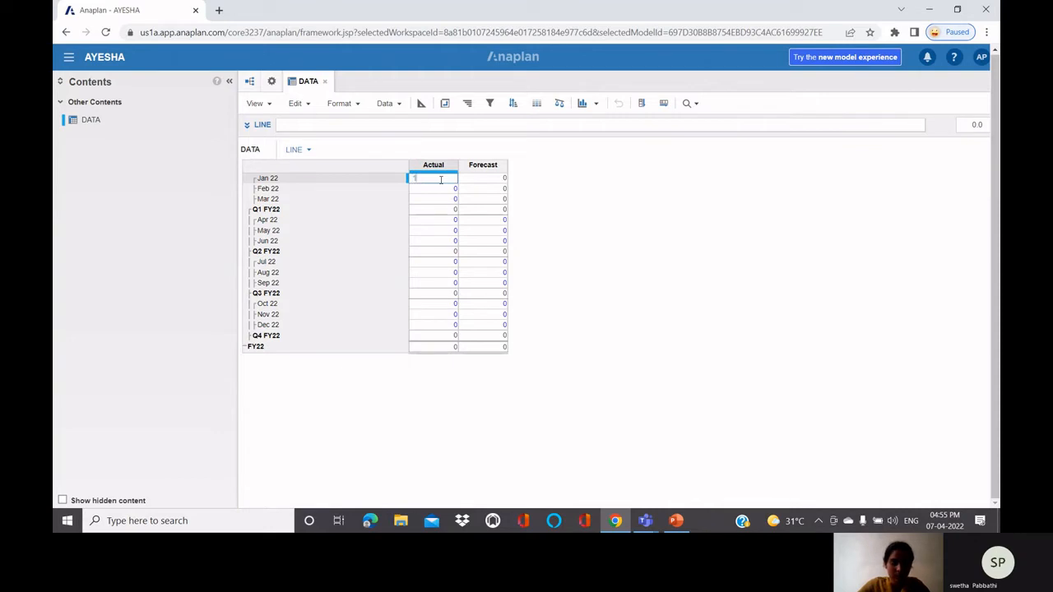
pyautogui.write('100')
pyautogui.press('Return')
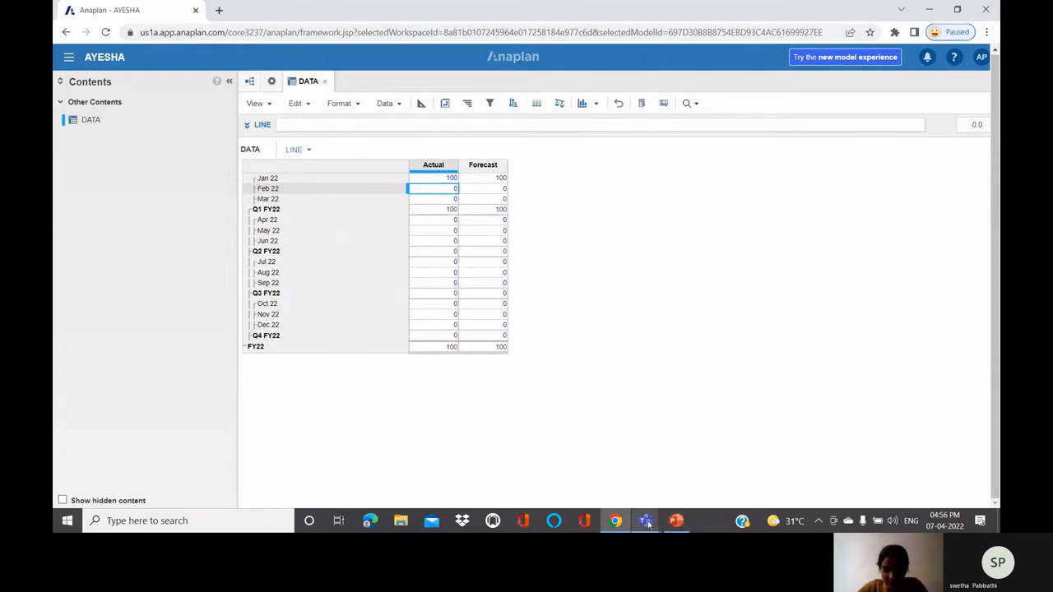
# Switch to PowerPoint and read the Switch Over slide
pyautogui.moveTo(678, 529)
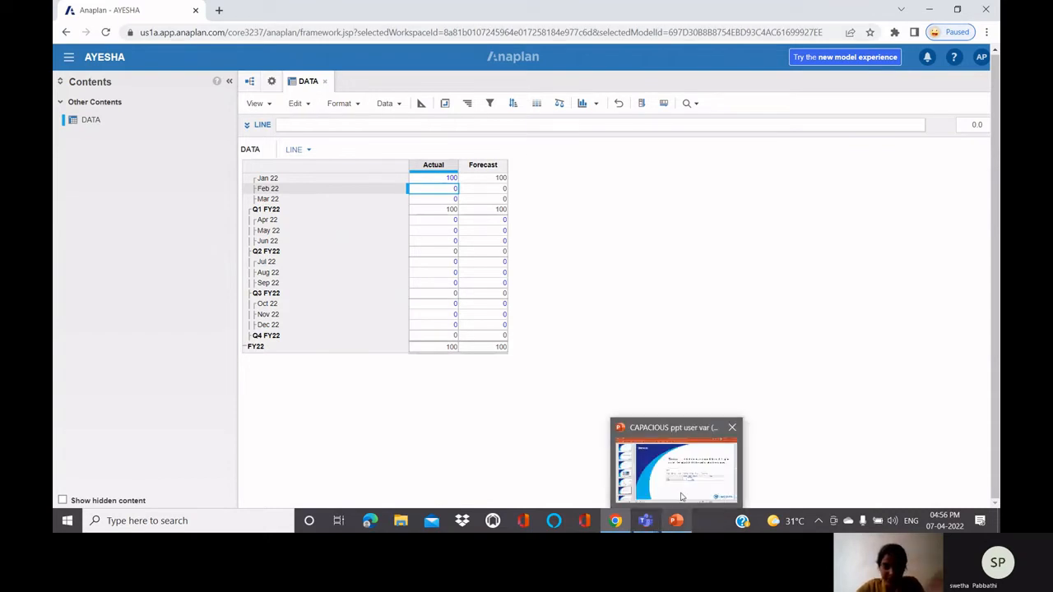
pyautogui.click(681, 497)
pyautogui.press('Down')
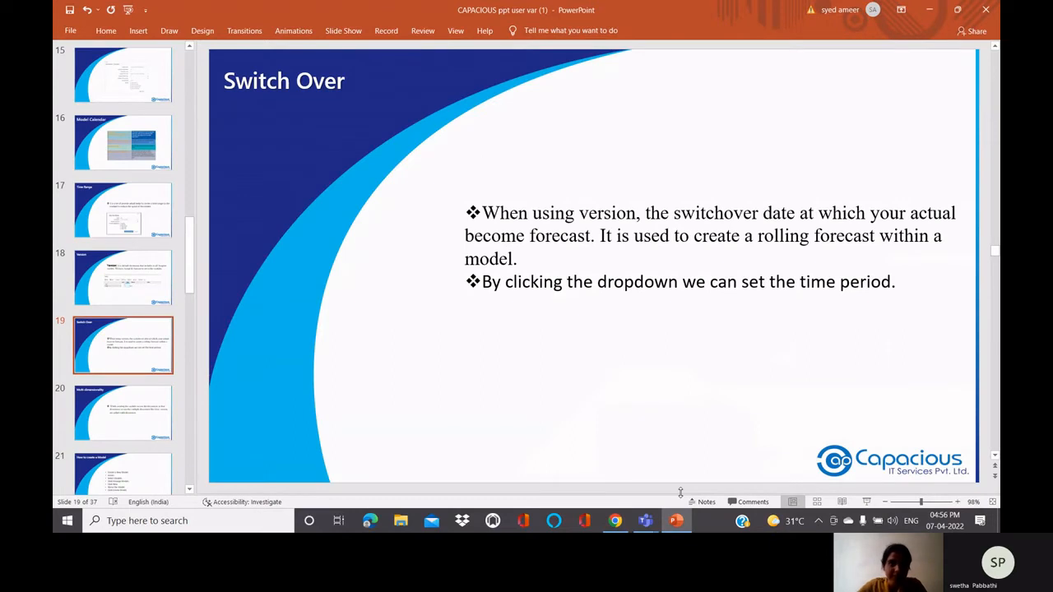
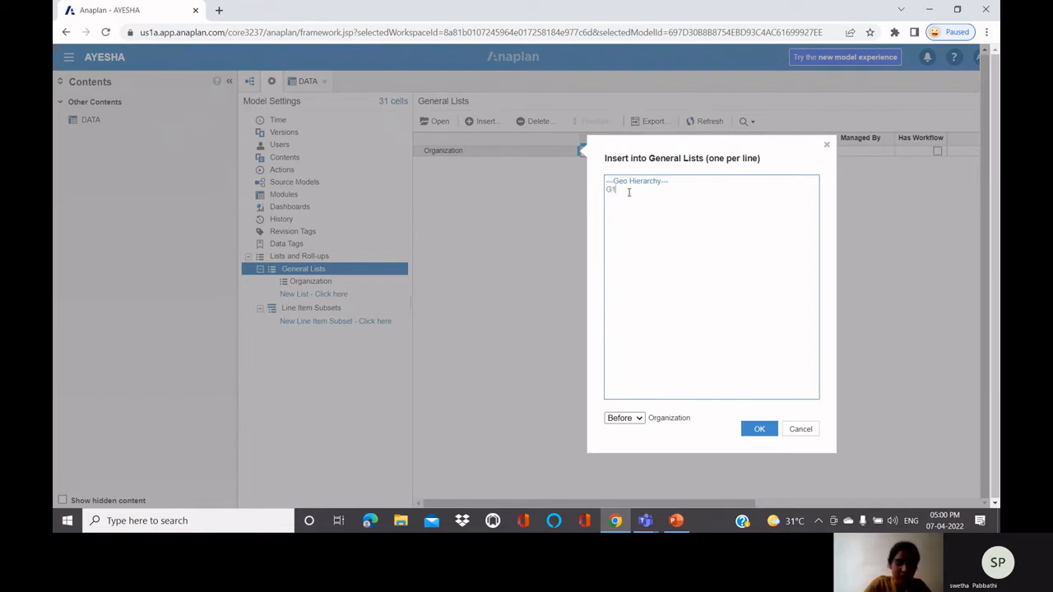
# Insert the lists ---Geo Hierarchy---, G1 Region, G2 Country and G3 Location before Organization, and set G1 Region's top level to All Regions
pyautogui.write('Region')
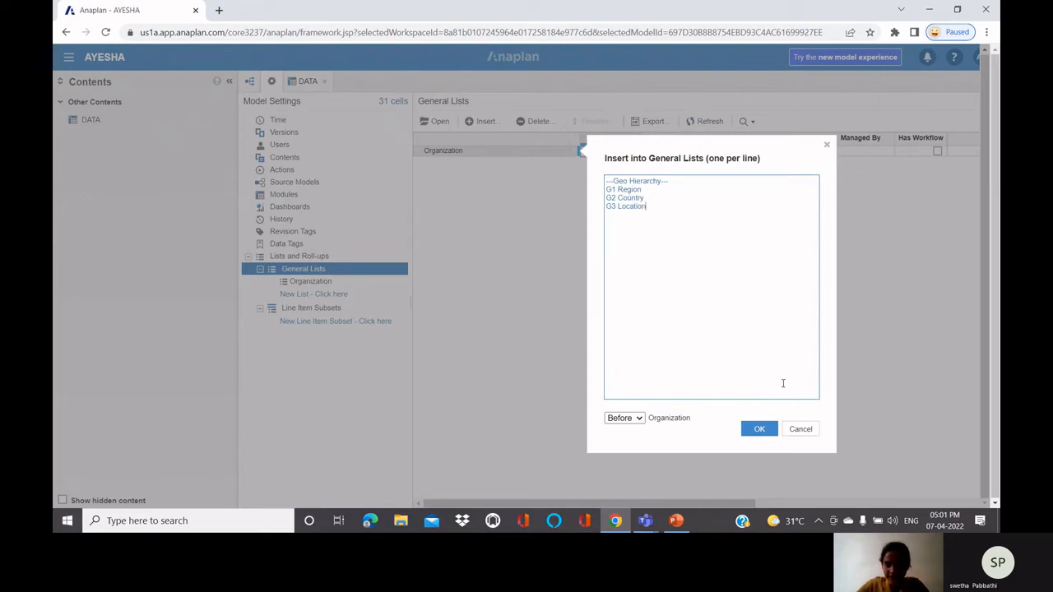
pyautogui.click(765, 430)
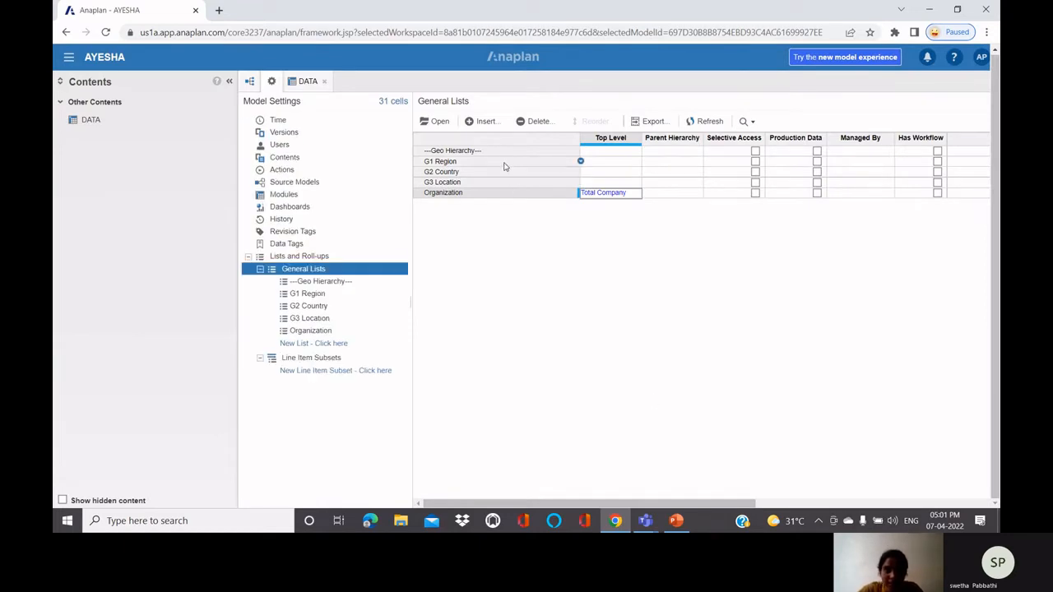
pyautogui.click(633, 165)
pyautogui.click(633, 162)
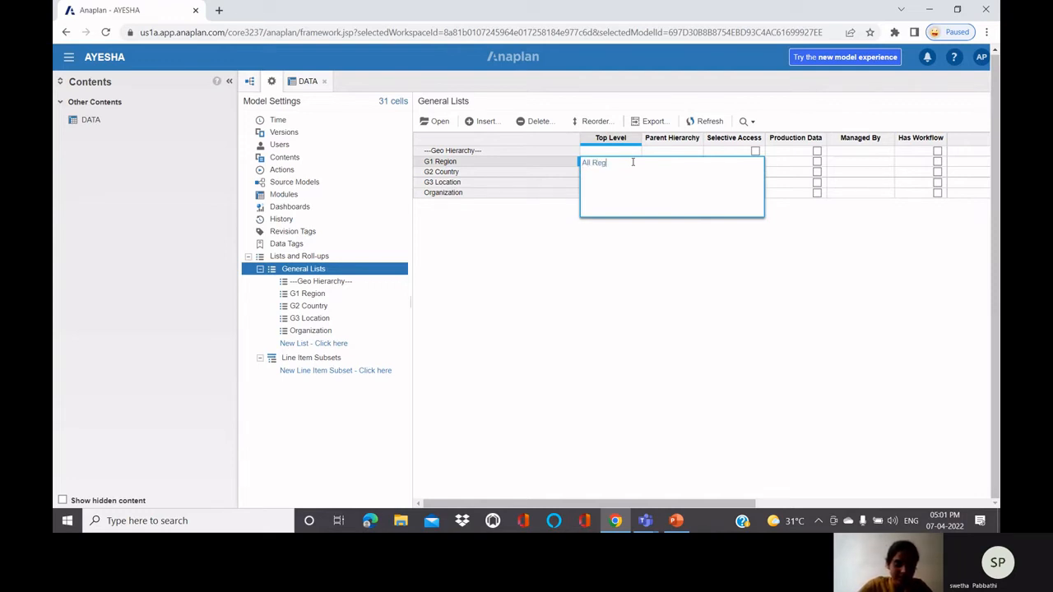
pyautogui.write('All Regions')
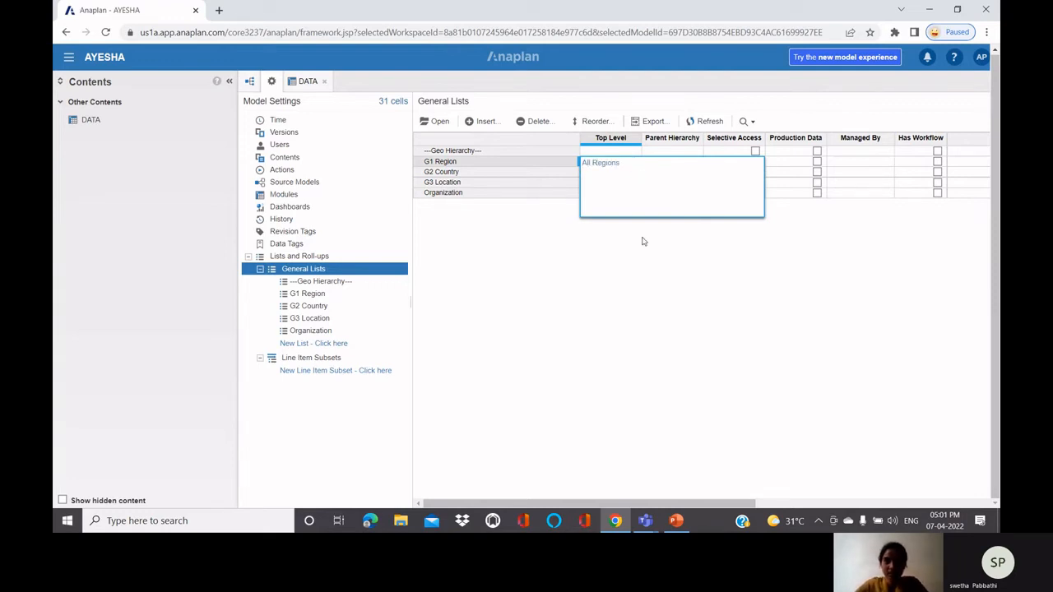
pyautogui.click(646, 241)
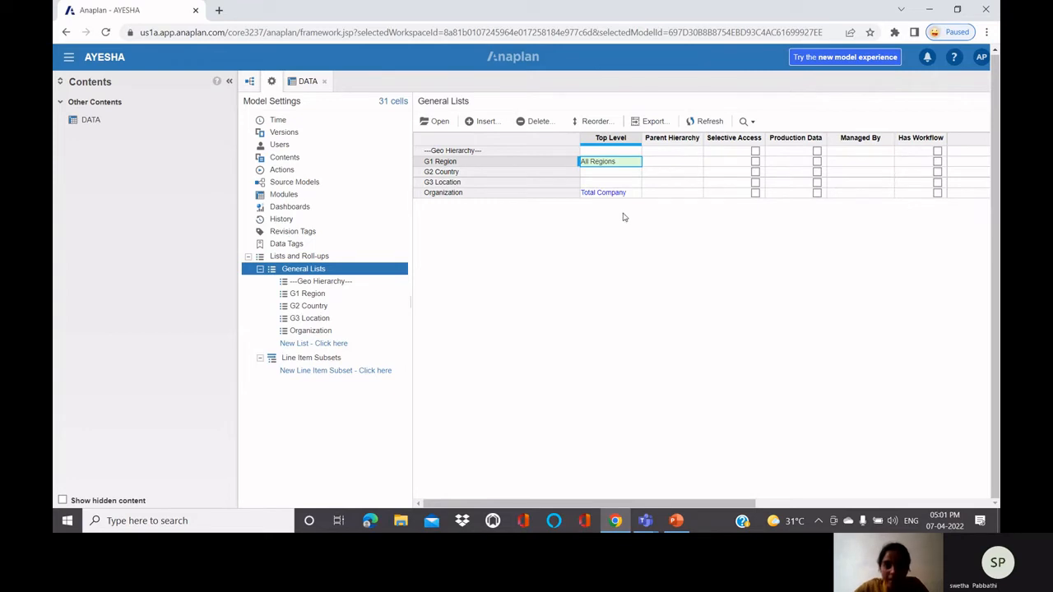
# Set the parent hierarchy of G2 Country to G1 Region and that of G3 Location to G2 Country
pyautogui.click(694, 173)
pyautogui.click(696, 173)
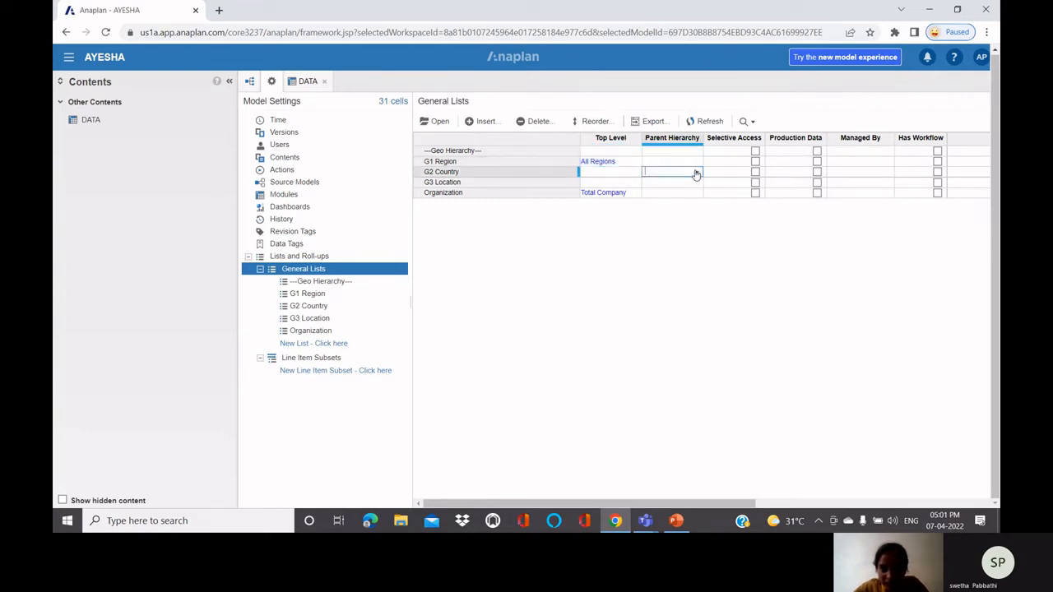
pyautogui.click(690, 211)
pyautogui.click(695, 182)
pyautogui.click(696, 182)
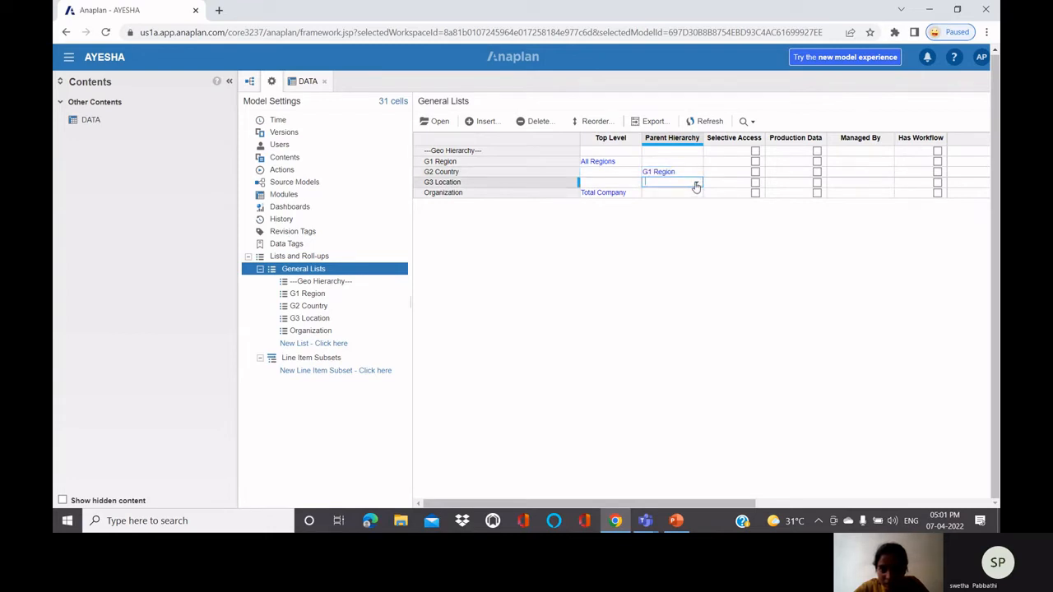
pyautogui.click(694, 236)
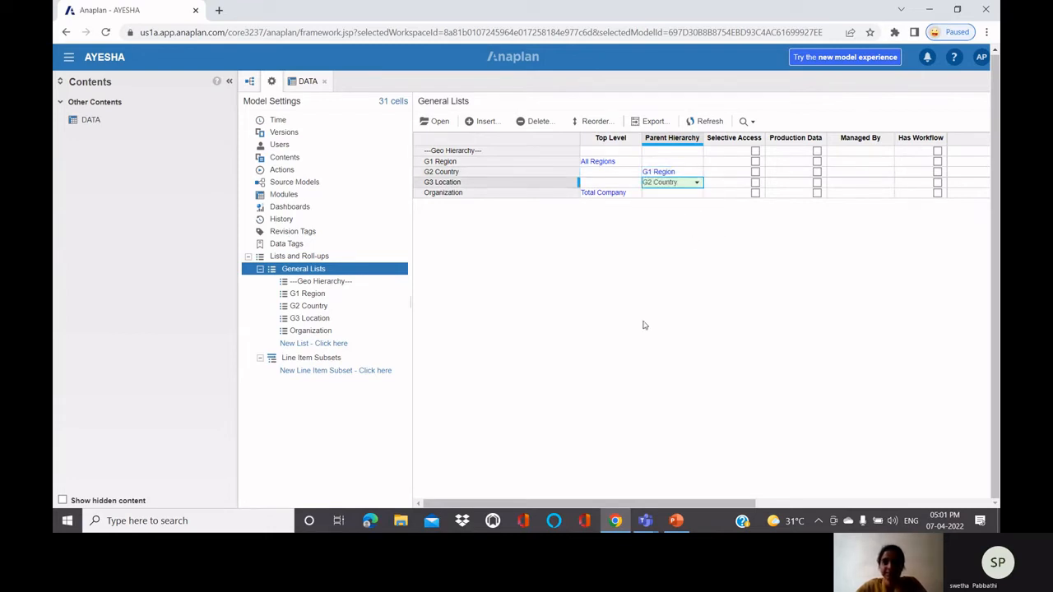
# Open the G1 Region list and insert the items AMERICA, EUROPE and ASIA PACIFIC
pyautogui.click(467, 164)
pyautogui.click(437, 121)
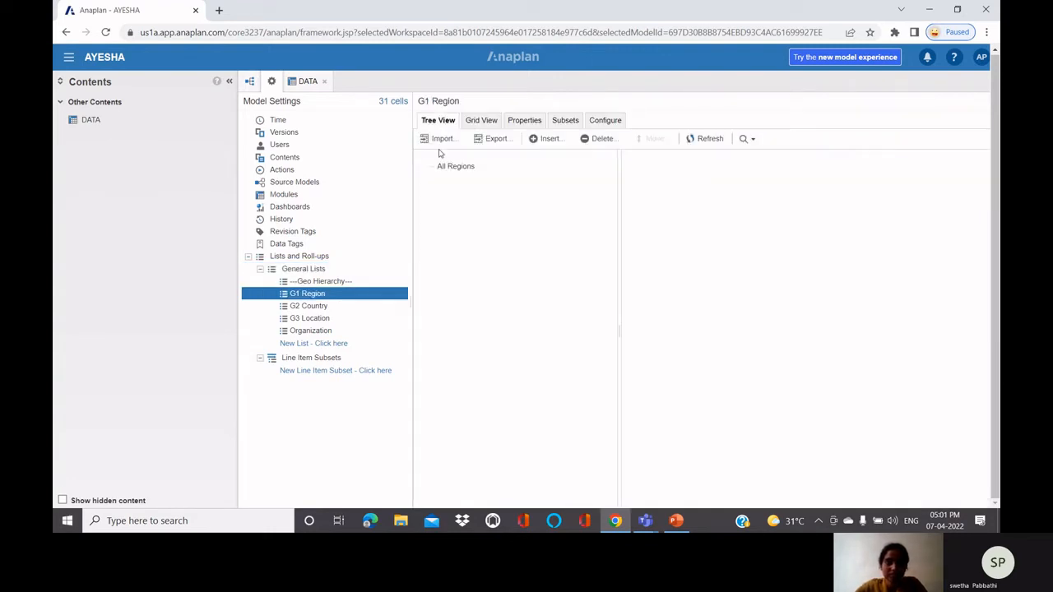
pyautogui.click(547, 140)
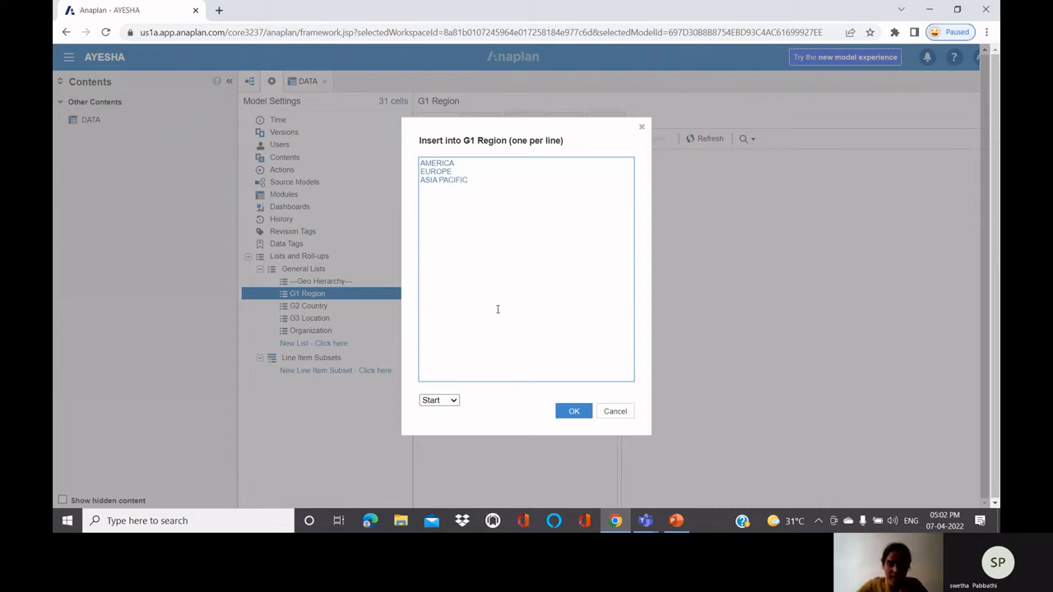
pyautogui.click(567, 412)
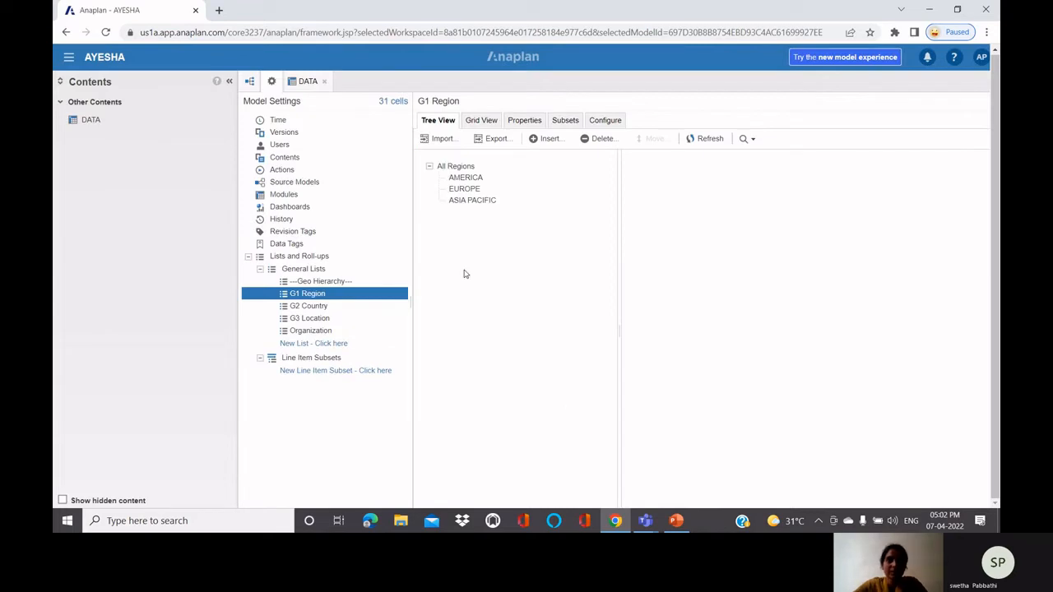
pyautogui.click(457, 190)
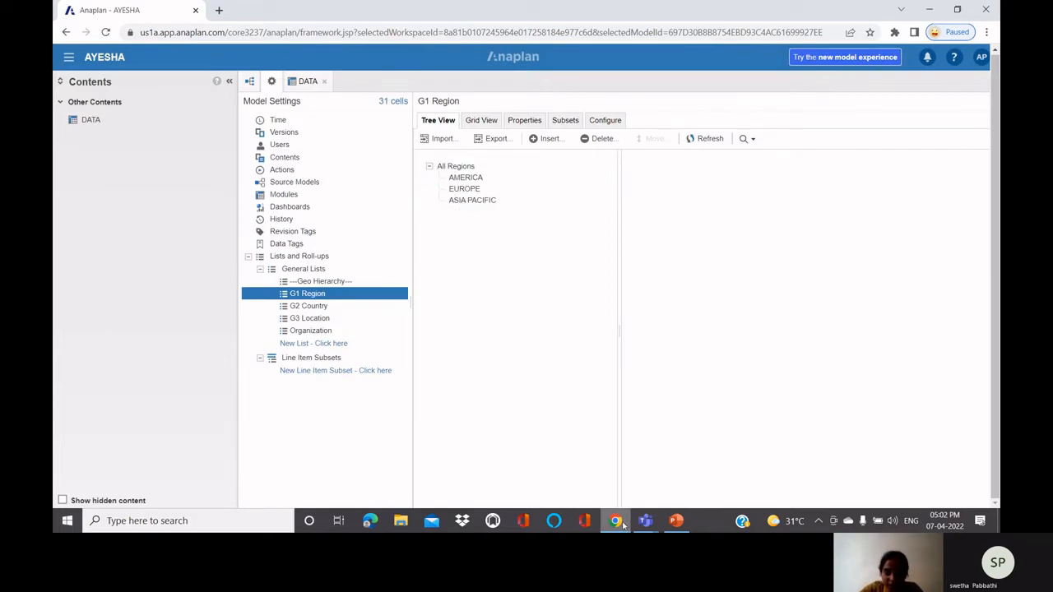
# Switch to PowerPoint, read the Types of Lists slide and return to Anaplan
pyautogui.moveTo(676, 522)
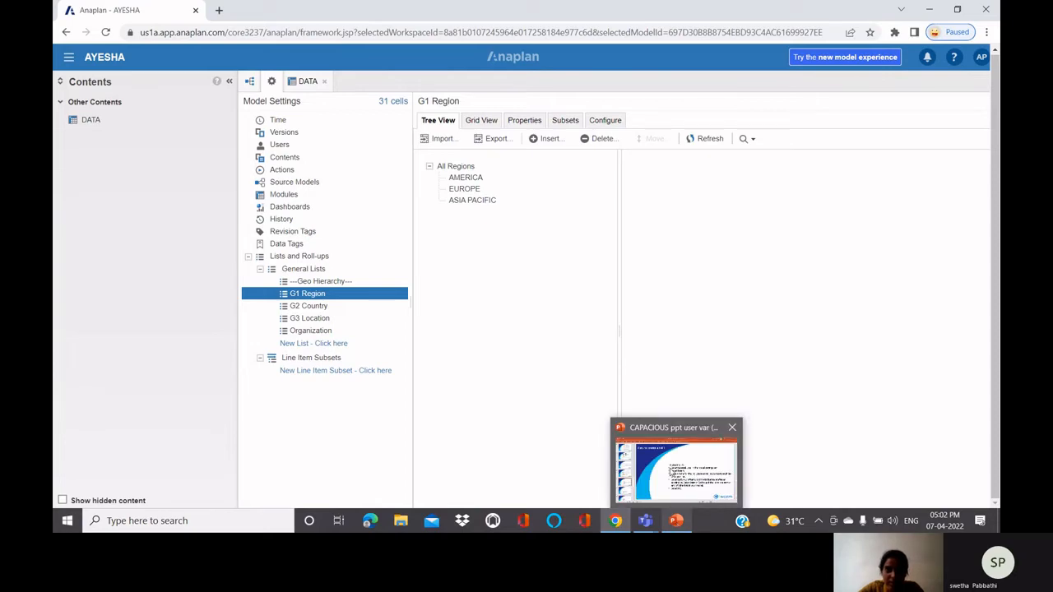
pyautogui.click(671, 471)
pyautogui.scroll(1, 670, 469)
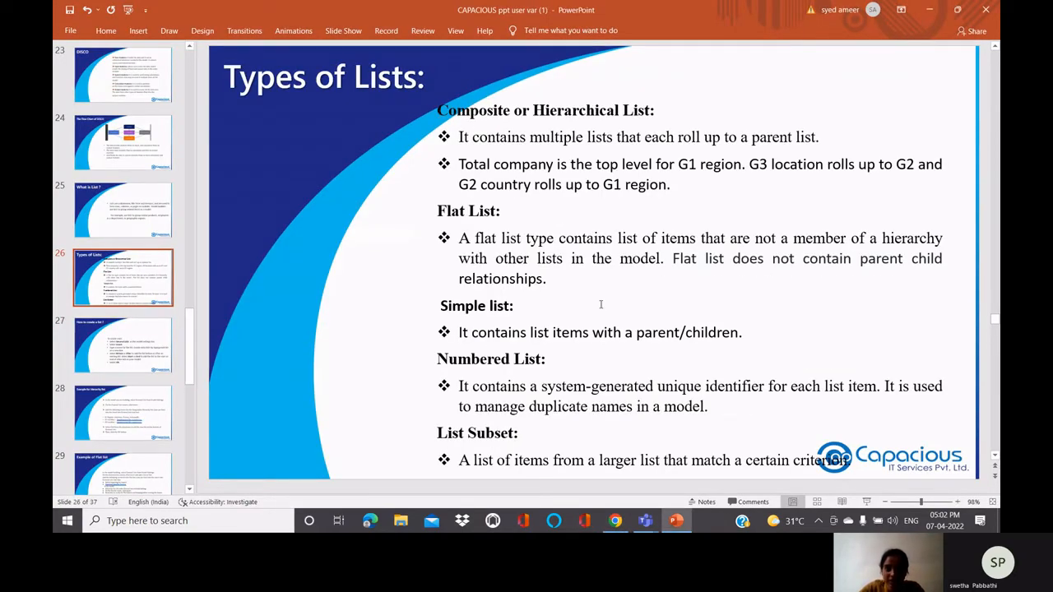
pyautogui.moveTo(622, 521)
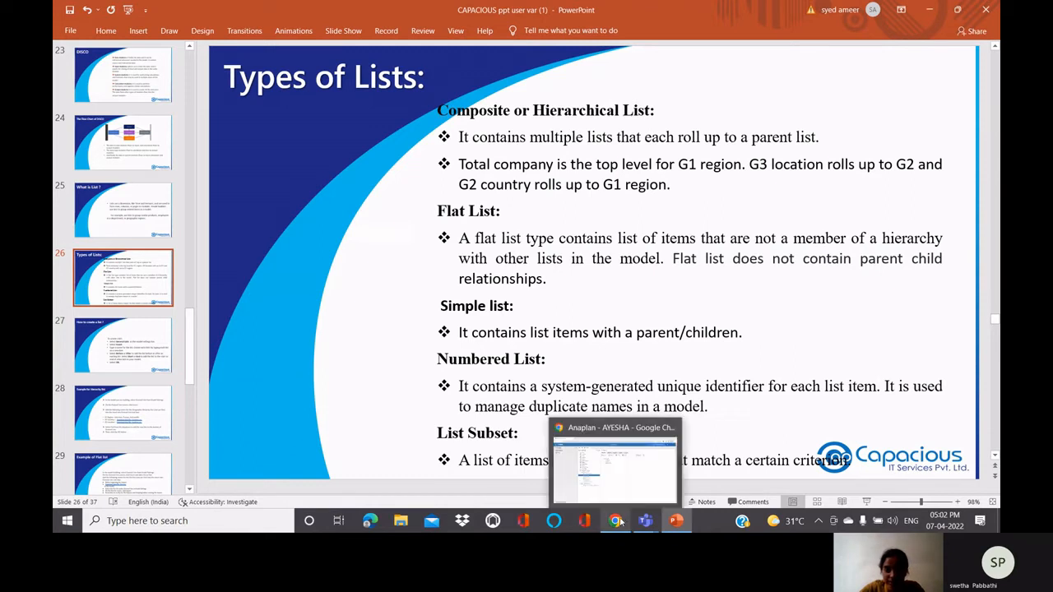
pyautogui.click(629, 476)
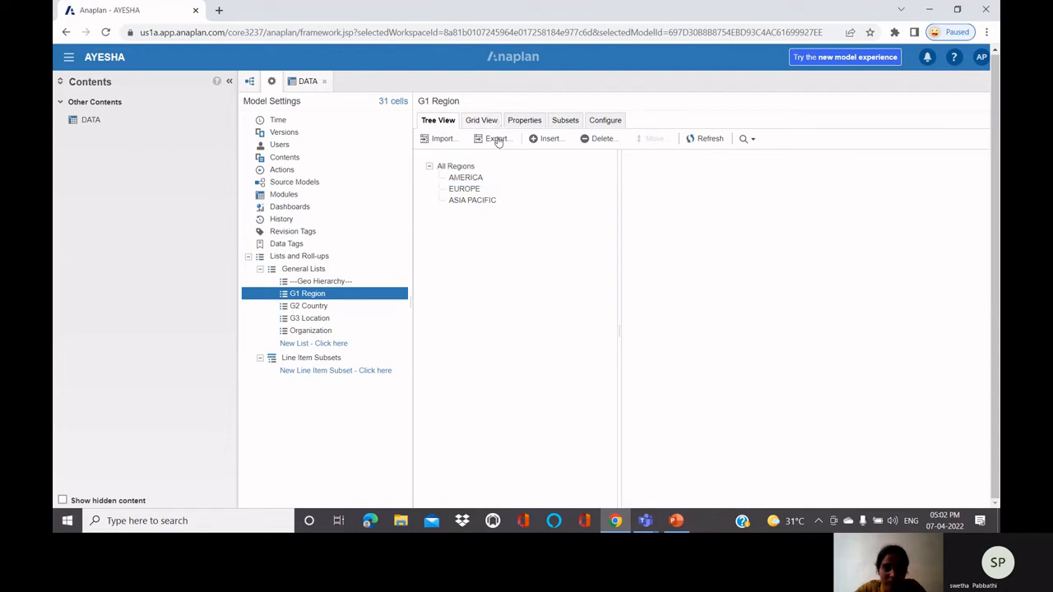
# Set the codes of AMERICA, EUROPE and ASIA PACIFIC to AMER, EMEA and APAC in the G1 Region list
pyautogui.click(482, 120)
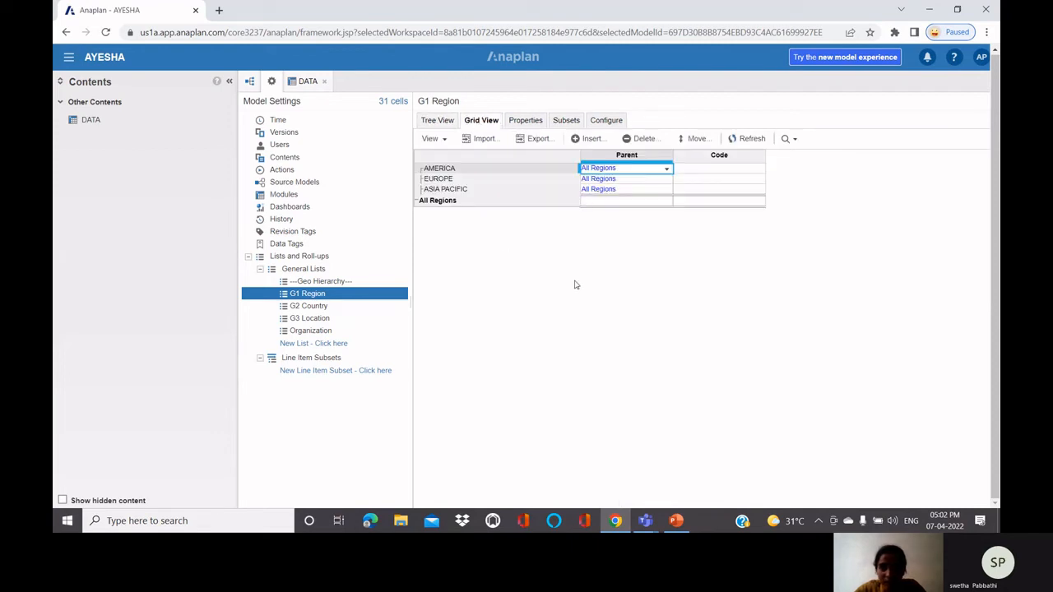
pyautogui.click(711, 171)
pyautogui.write('A')
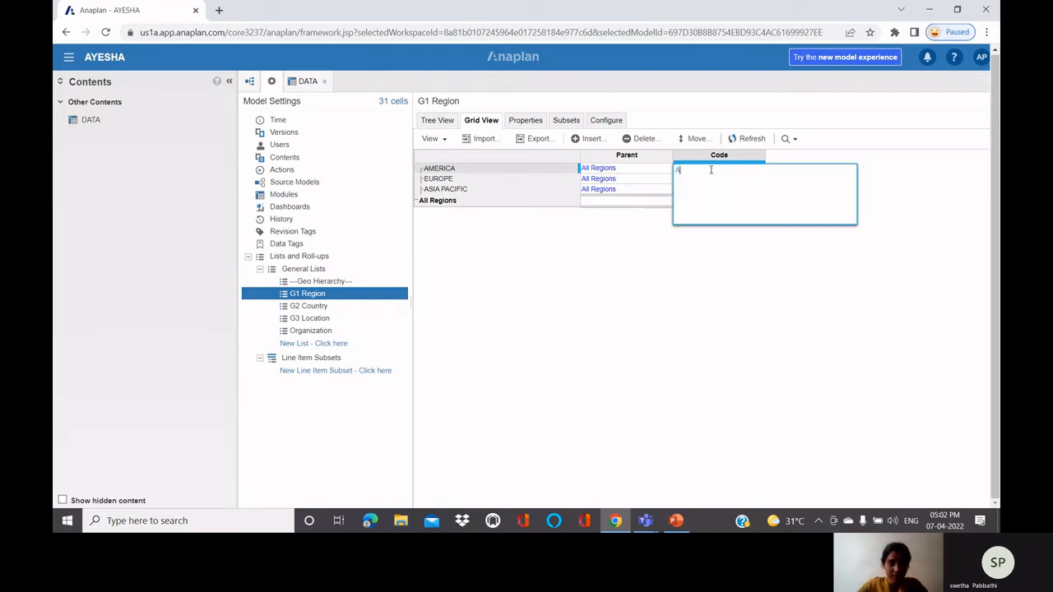
pyautogui.write('MER')
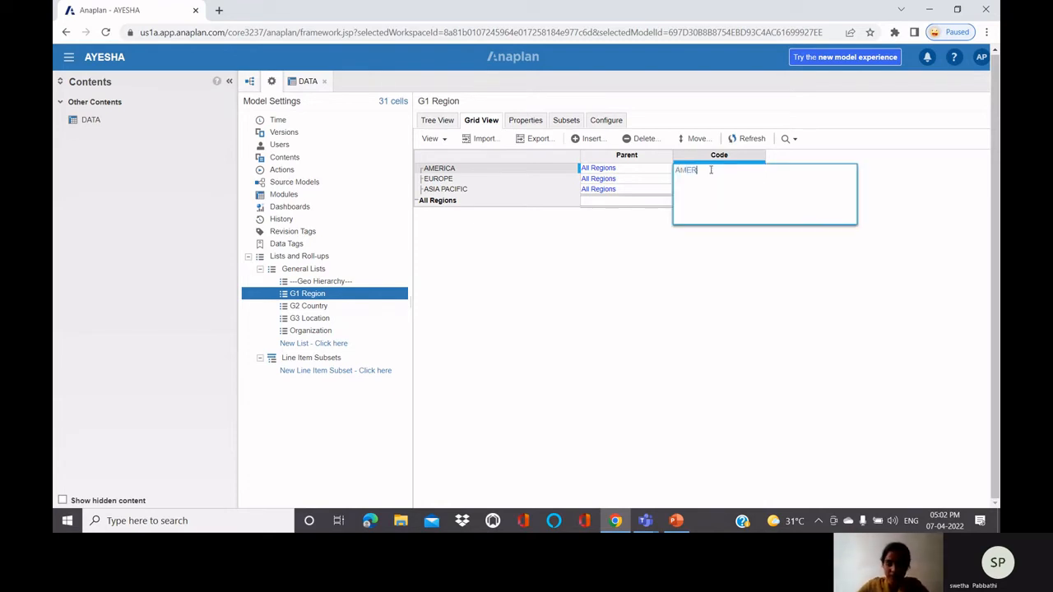
pyautogui.press('Return')
pyautogui.click(713, 179)
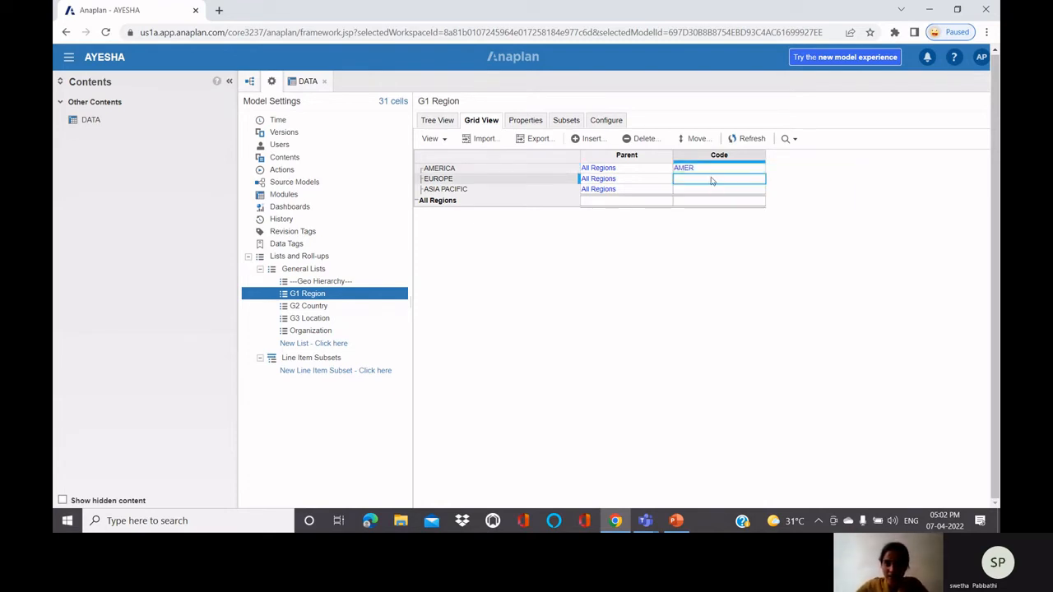
pyautogui.doubleClick(713, 180)
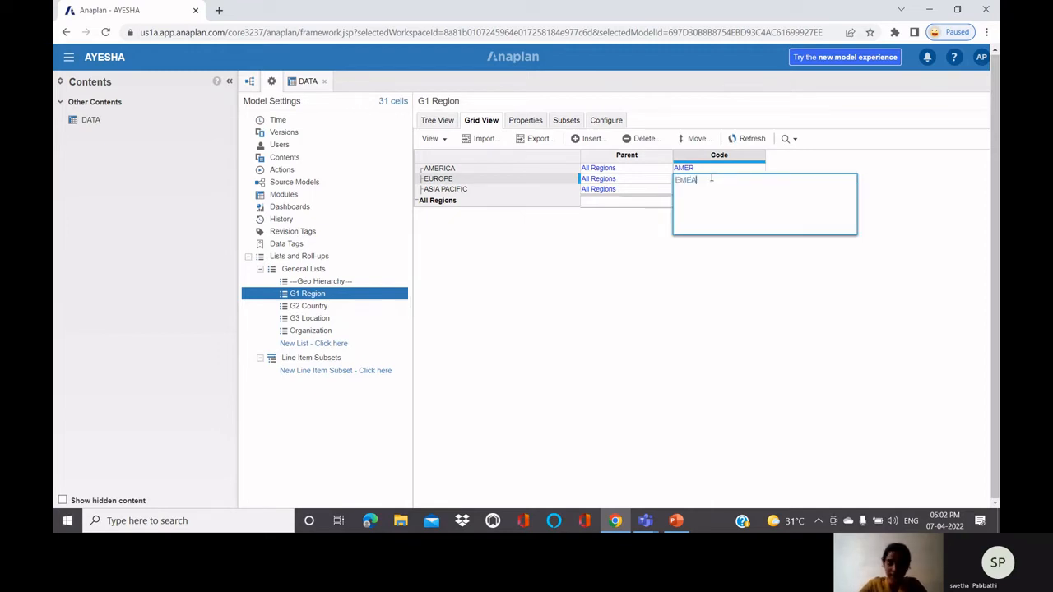
pyautogui.press('Return')
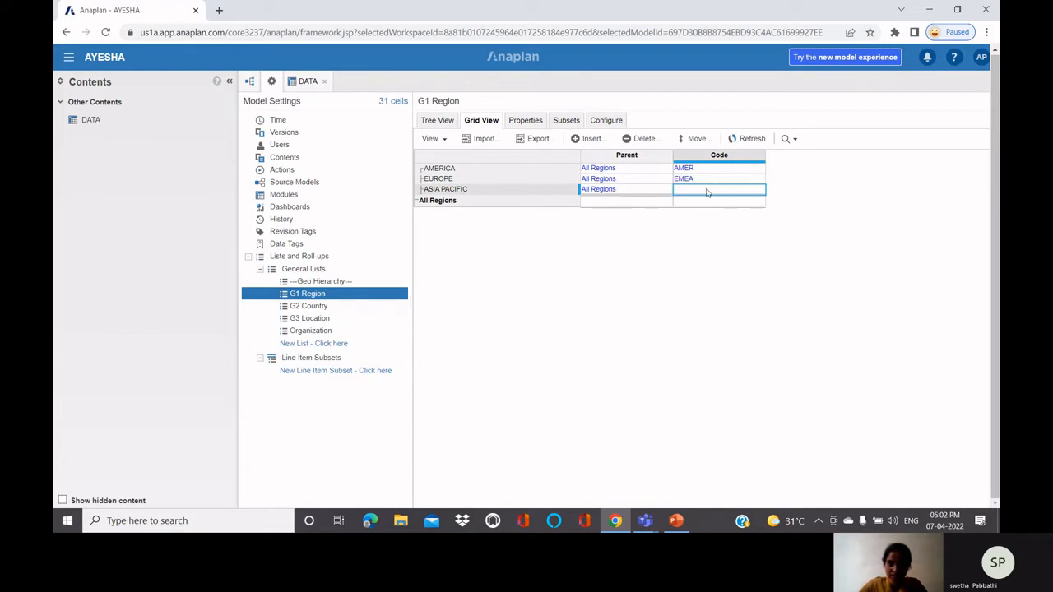
pyautogui.doubleClick(707, 191)
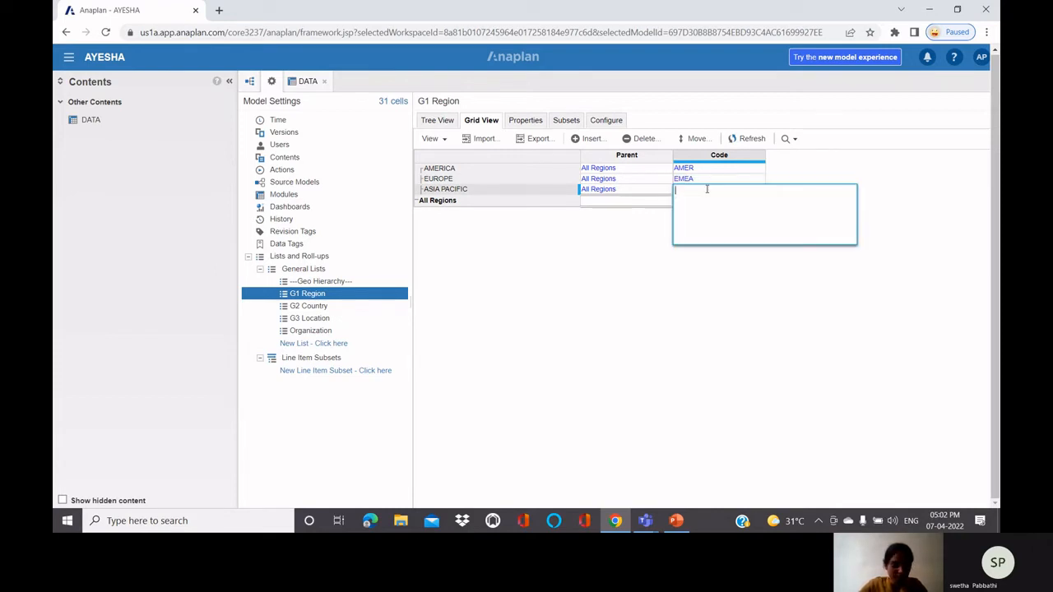
pyautogui.write('APAC')
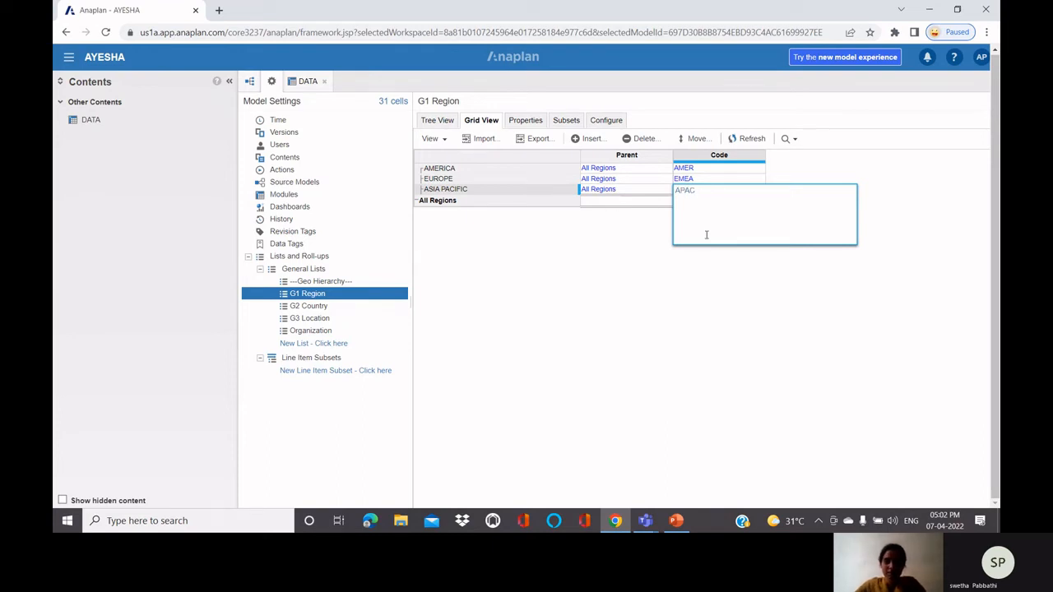
pyautogui.click(711, 306)
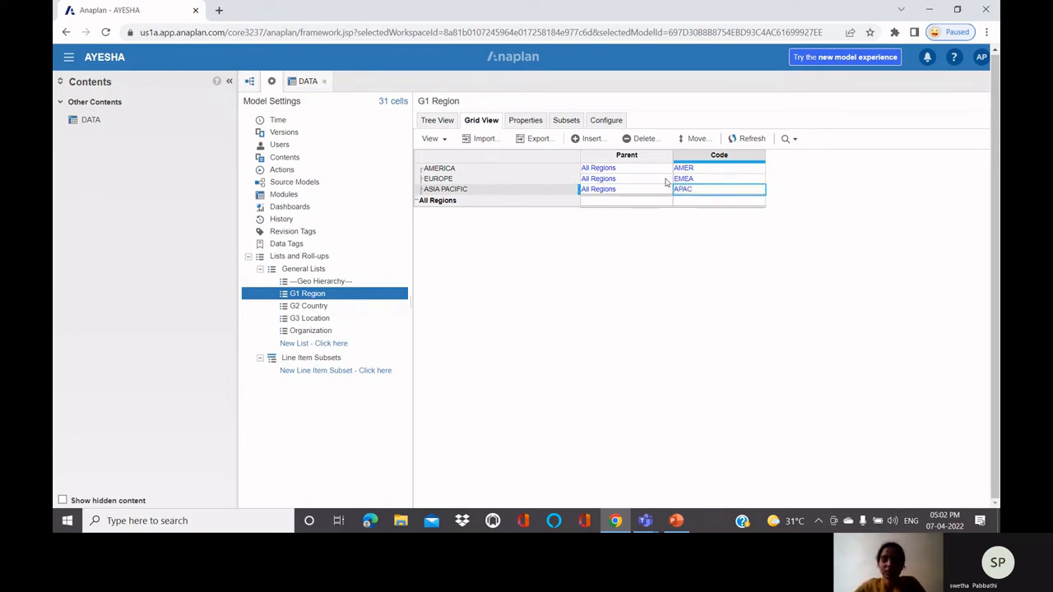
pyautogui.click(441, 121)
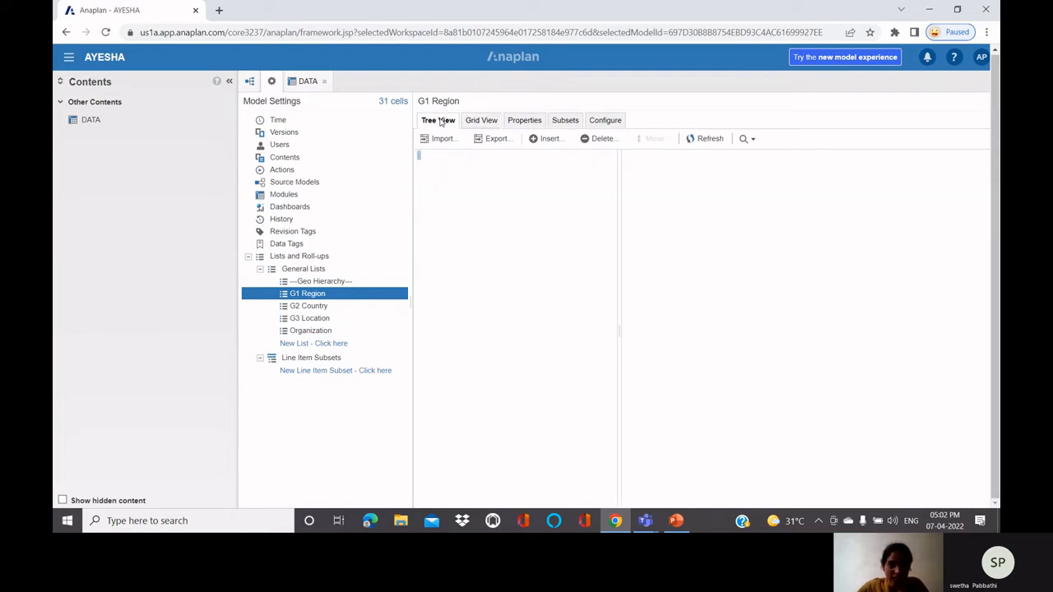
# Start an import into the G2 Country list and upload the Countries (1) file from Downloads as its source
pyautogui.click(355, 308)
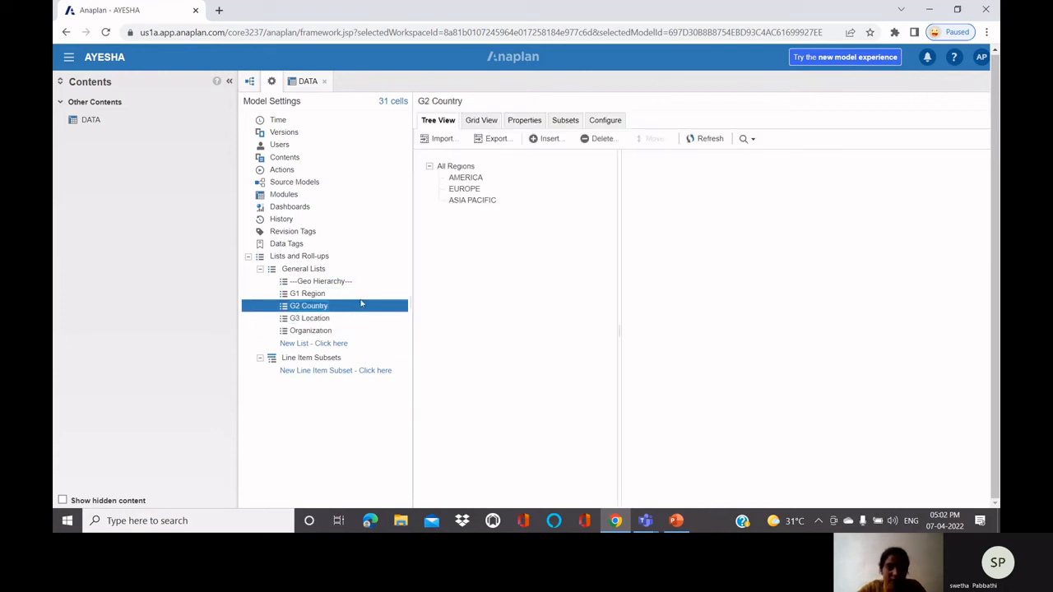
pyautogui.click(444, 139)
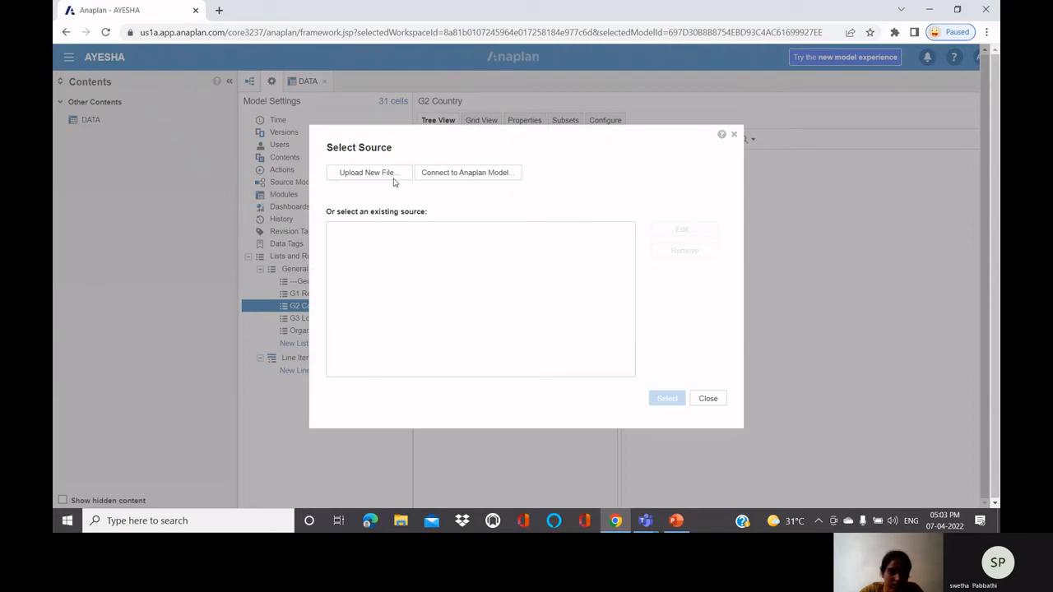
pyautogui.click(392, 174)
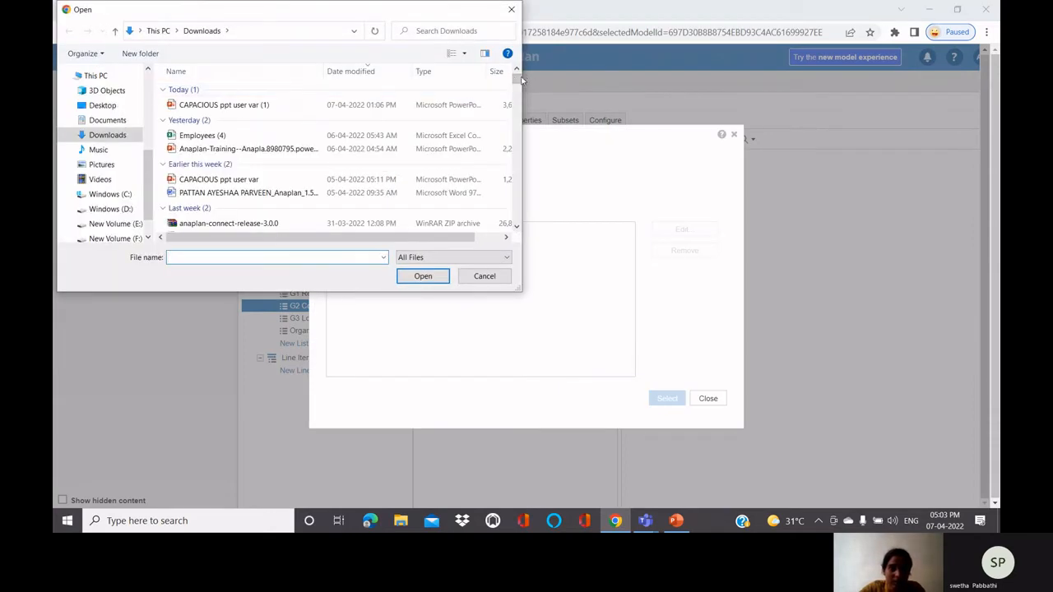
pyautogui.moveTo(517, 83); pyautogui.dragTo(516, 154)
pyautogui.click(368, 190)
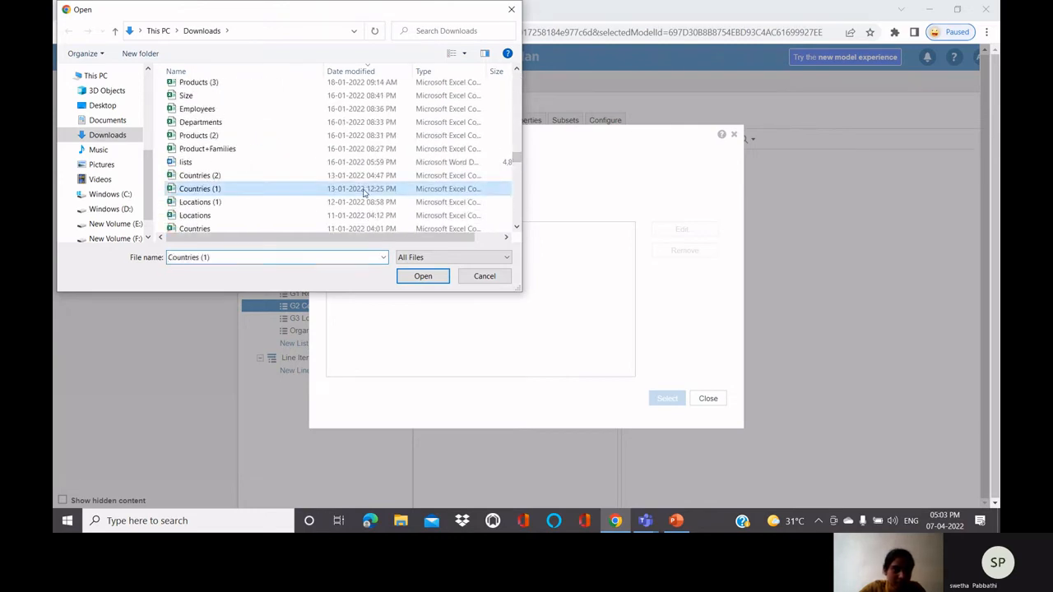
pyautogui.click(423, 278)
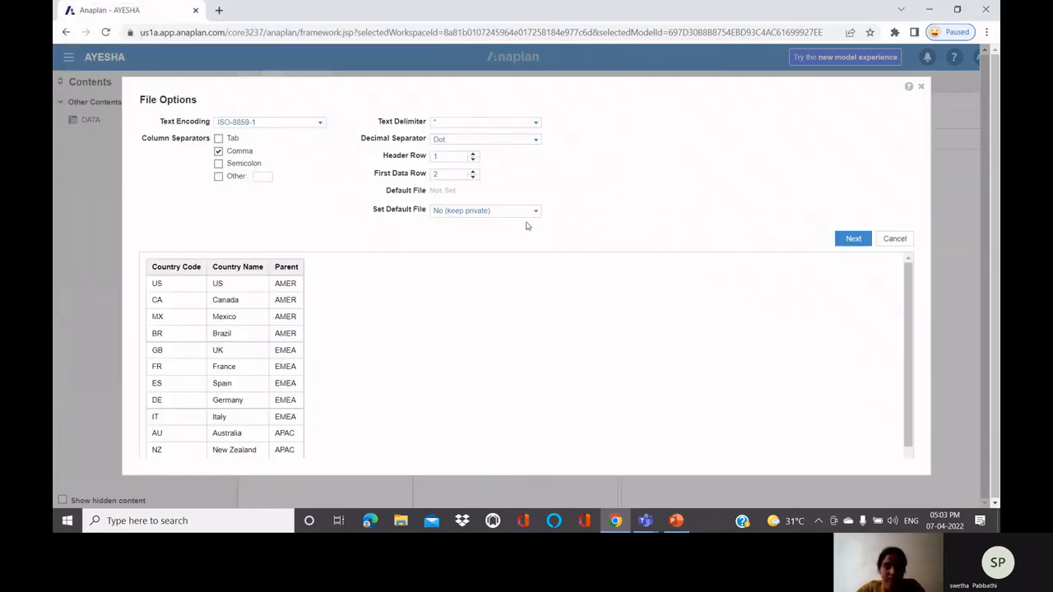
# Set the Countries (1) file as the default import file for Admins Only and continue to the column mapping
pyautogui.click(535, 213)
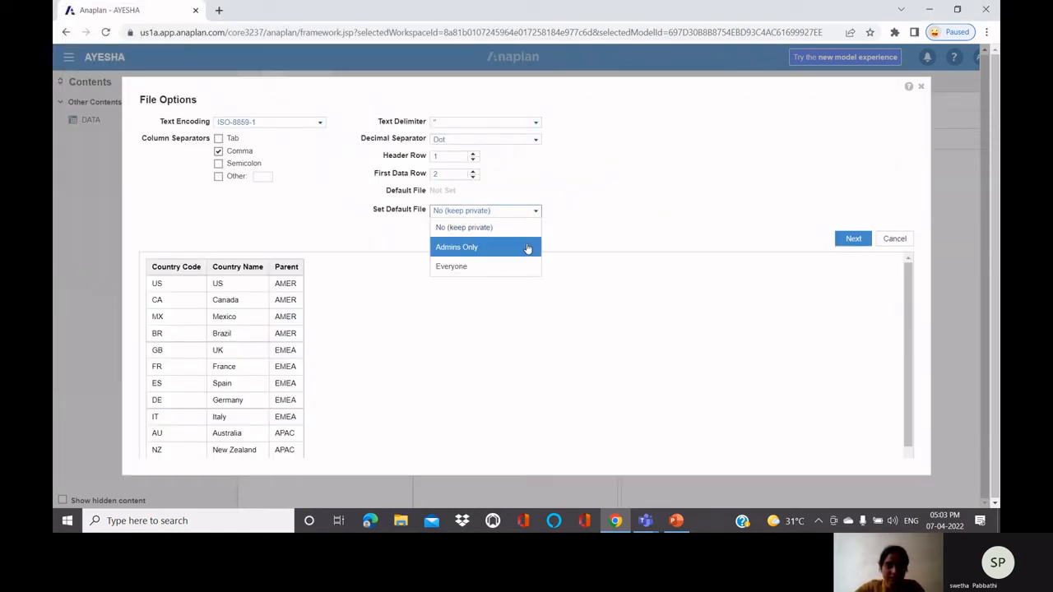
pyautogui.click(529, 247)
pyautogui.click(853, 240)
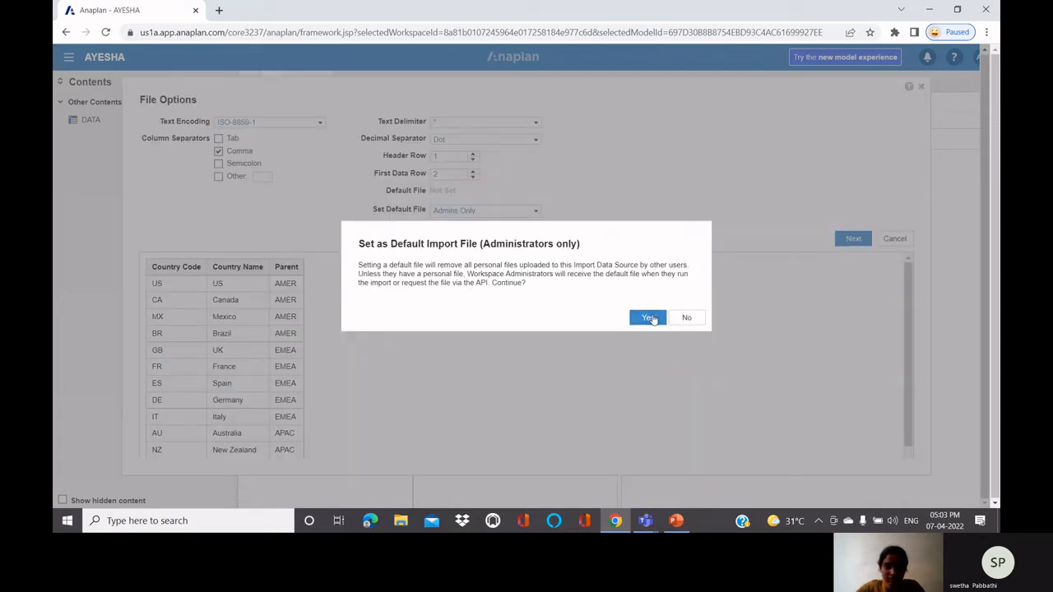
pyautogui.click(647, 317)
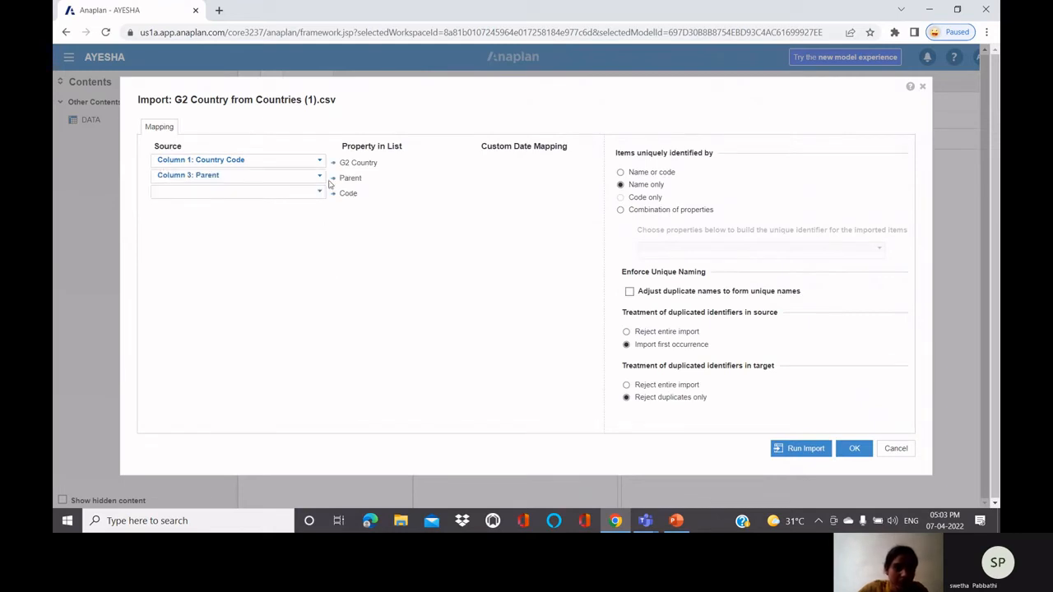
# Map Country Name to G2 Country and Country Code to Code, then run the import and close its result summary
pyautogui.click(319, 192)
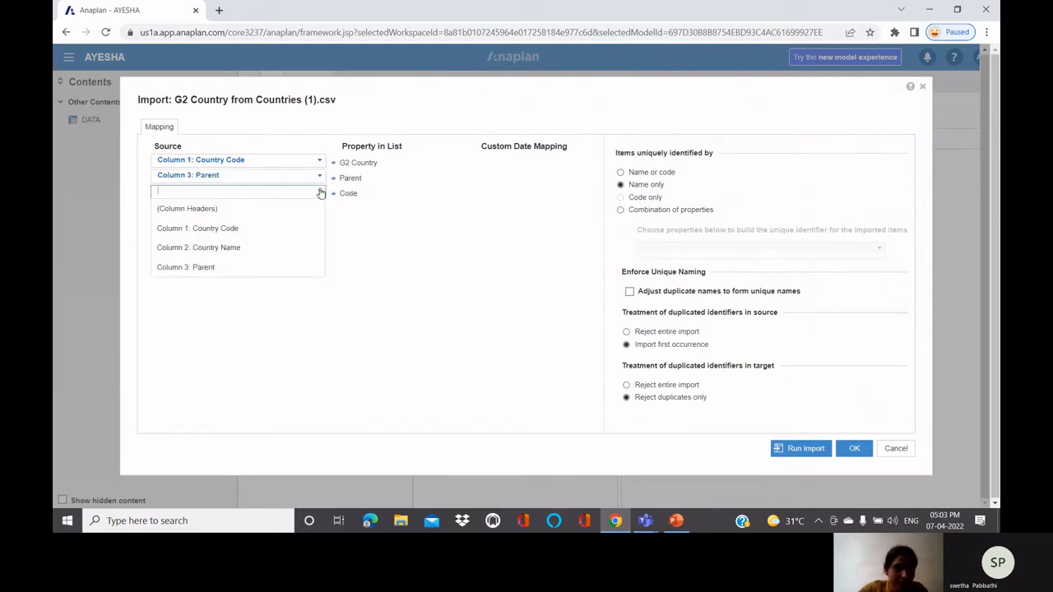
pyautogui.moveTo(307, 228); pyautogui.dragTo(381, 283)
pyautogui.click(381, 283)
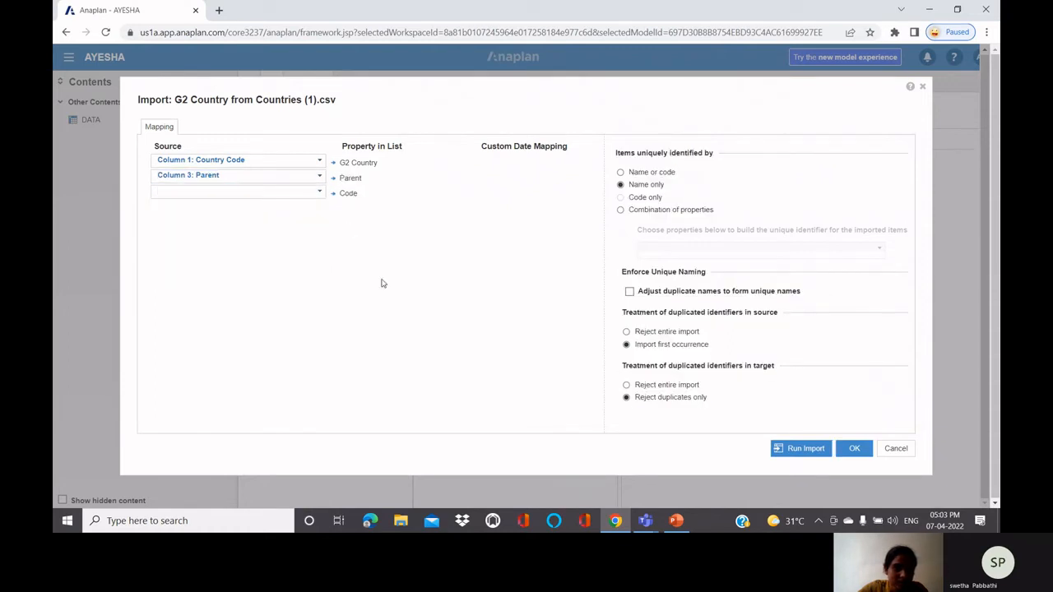
pyautogui.click(318, 161)
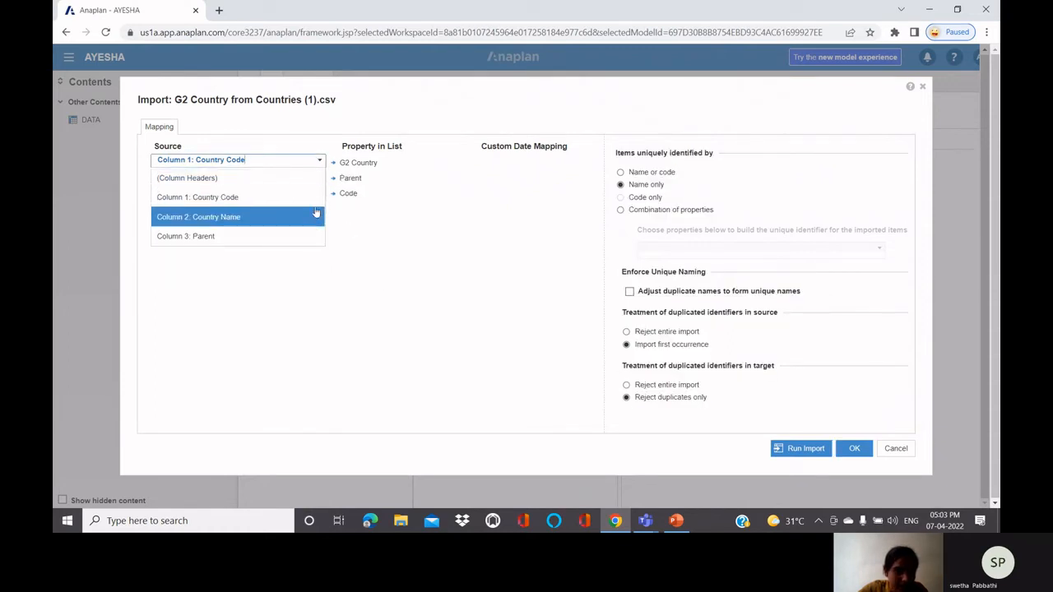
pyautogui.click(314, 212)
pyautogui.click(319, 193)
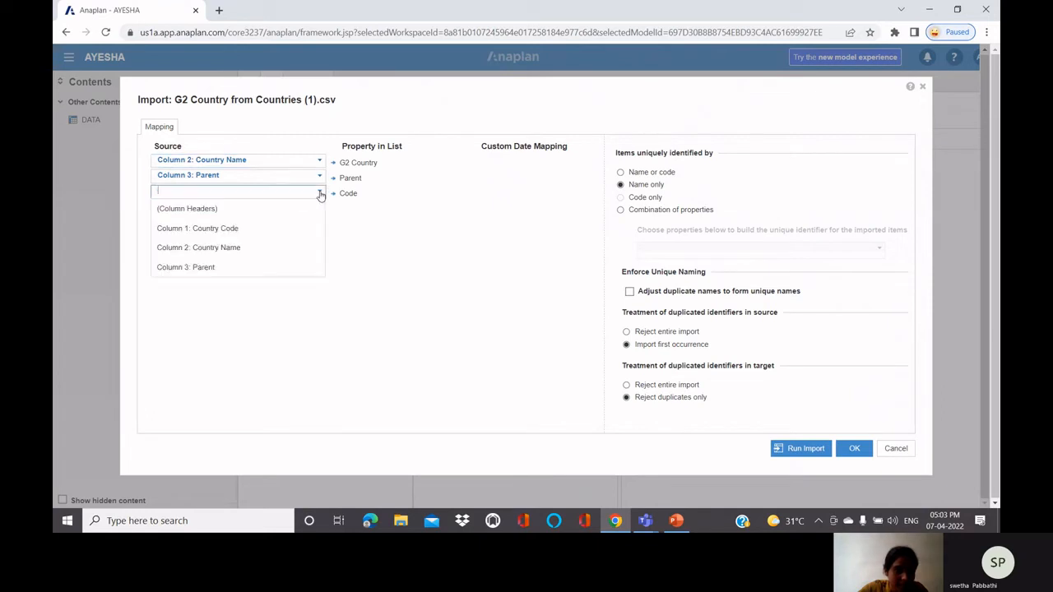
pyautogui.click(317, 229)
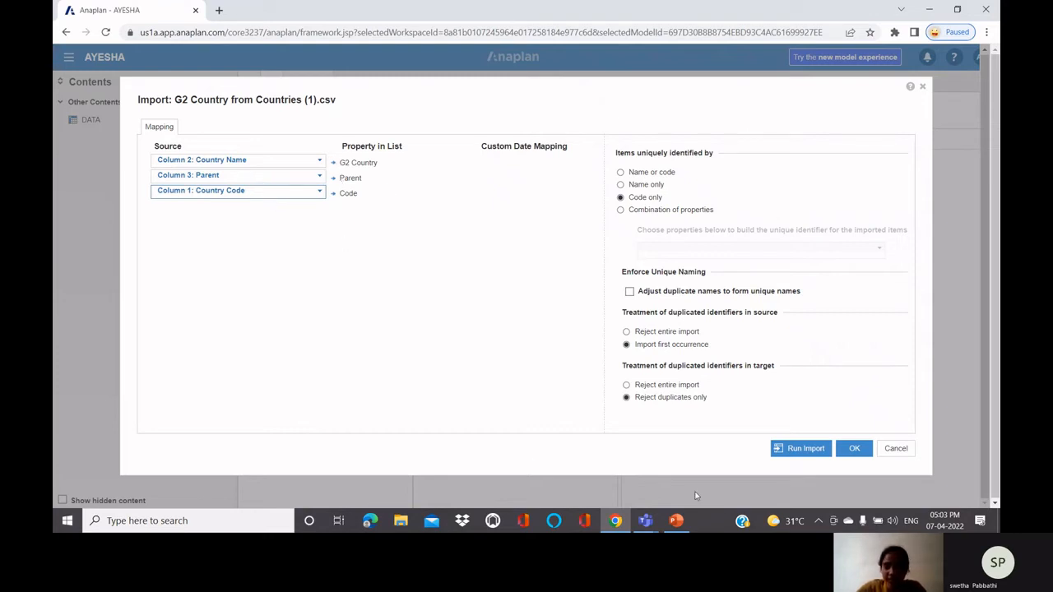
pyautogui.click(806, 449)
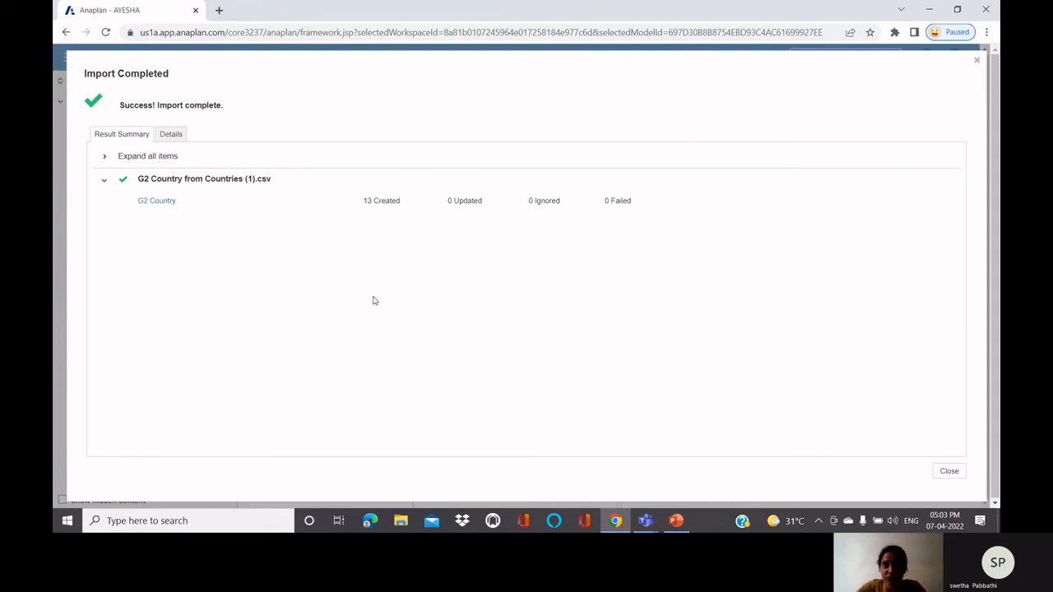
pyautogui.click(977, 62)
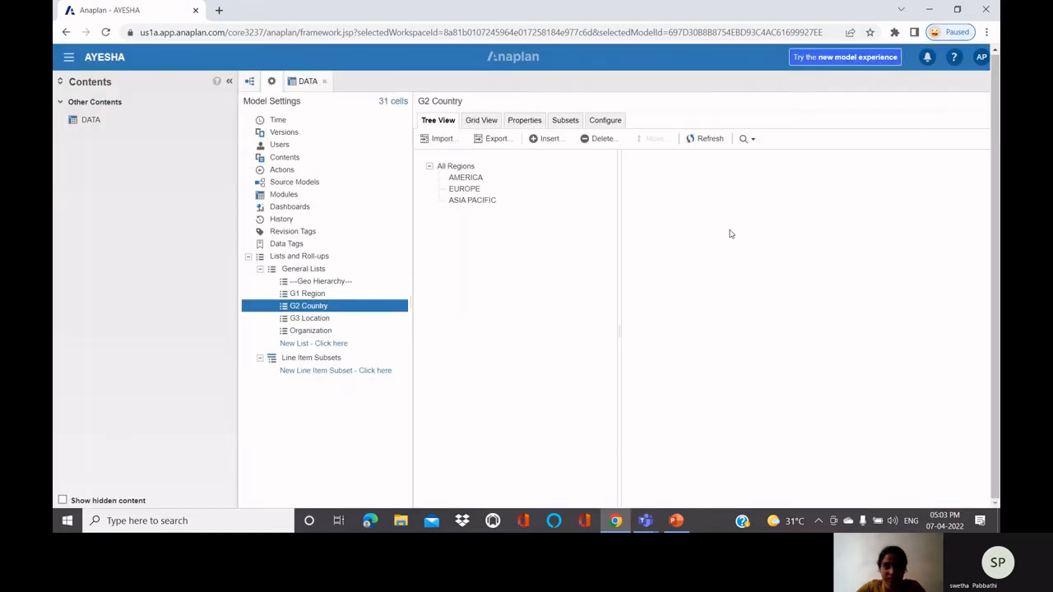
# Expand AMERICA, EUROPE and ASIA PACIFIC in the G2 Country tree and examine the countries and Spain's parent and code
pyautogui.click(443, 189)
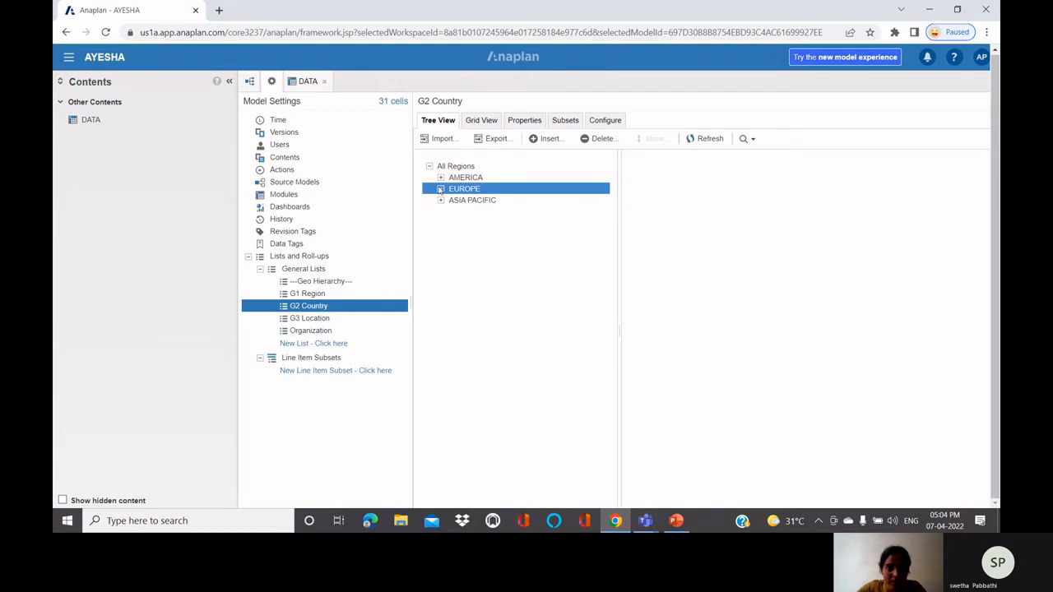
pyautogui.click(442, 179)
pyautogui.click(441, 178)
pyautogui.click(441, 234)
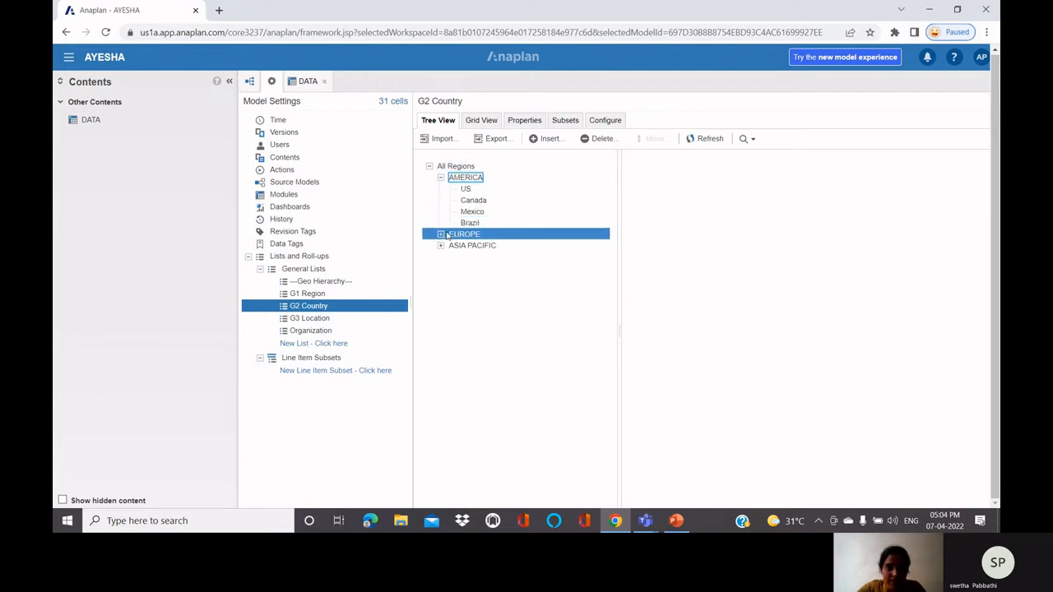
pyautogui.click(441, 234)
pyautogui.click(442, 303)
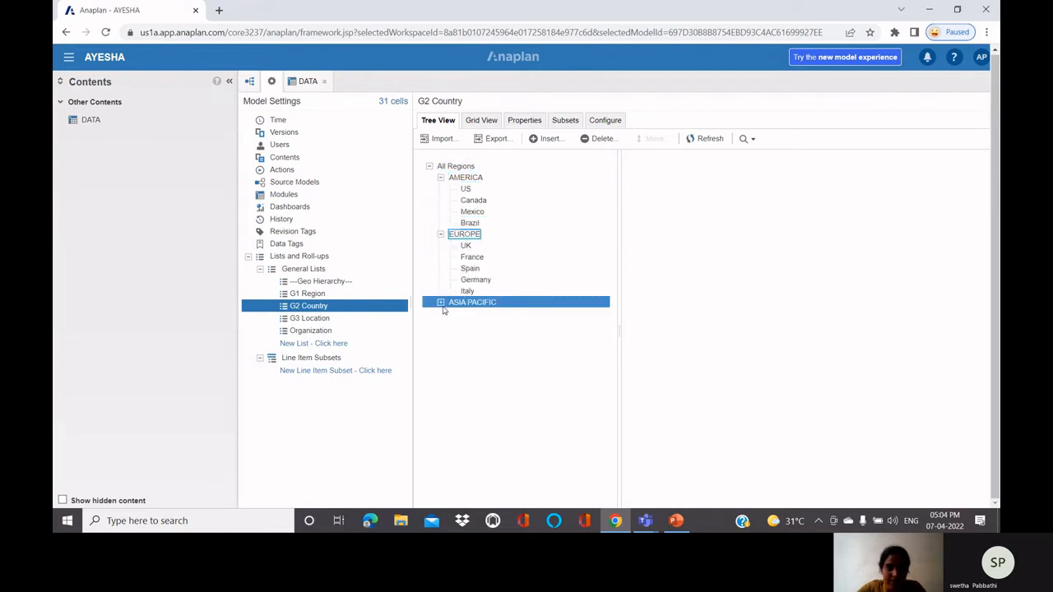
pyautogui.click(441, 302)
pyautogui.click(503, 271)
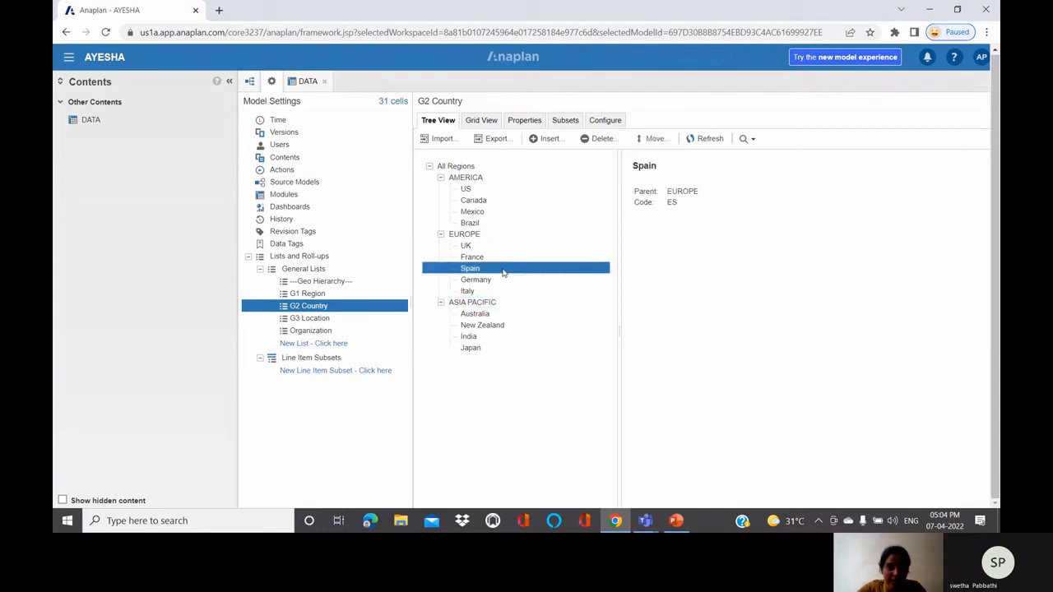
pyautogui.keyDown('shift'); pyautogui.click(477, 283); pyautogui.keyUp('shift')
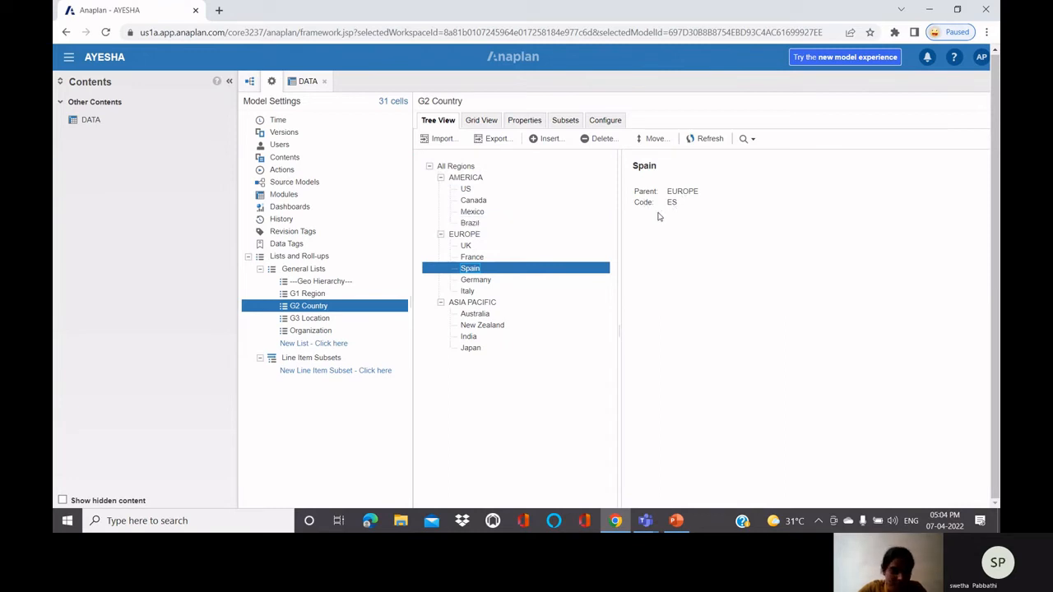
# Start an import into the G3 Location list and upload the Locations (1) file from Downloads as its source
pyautogui.click(320, 319)
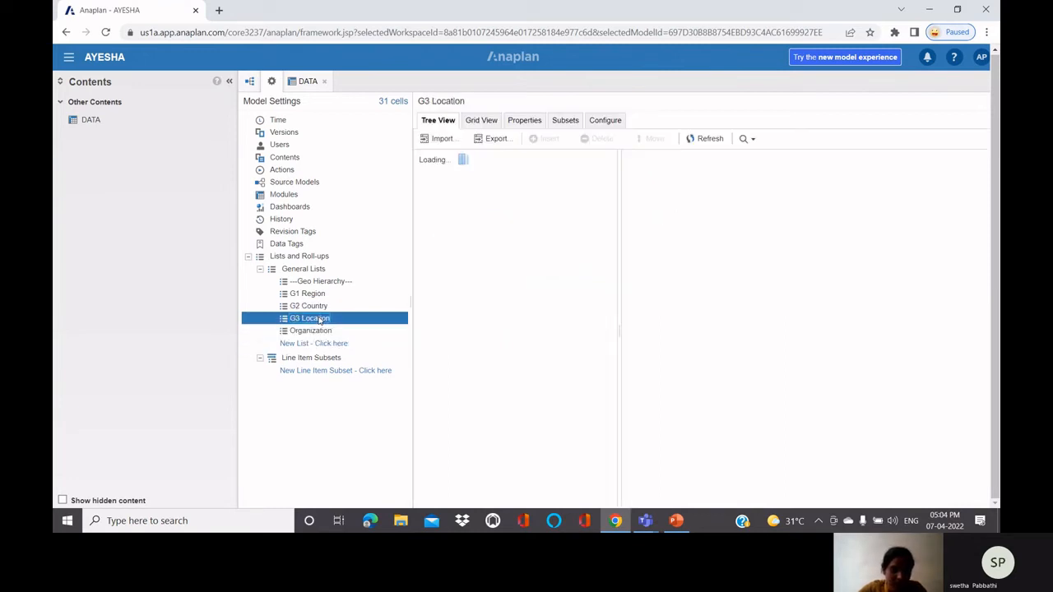
pyautogui.click(441, 139)
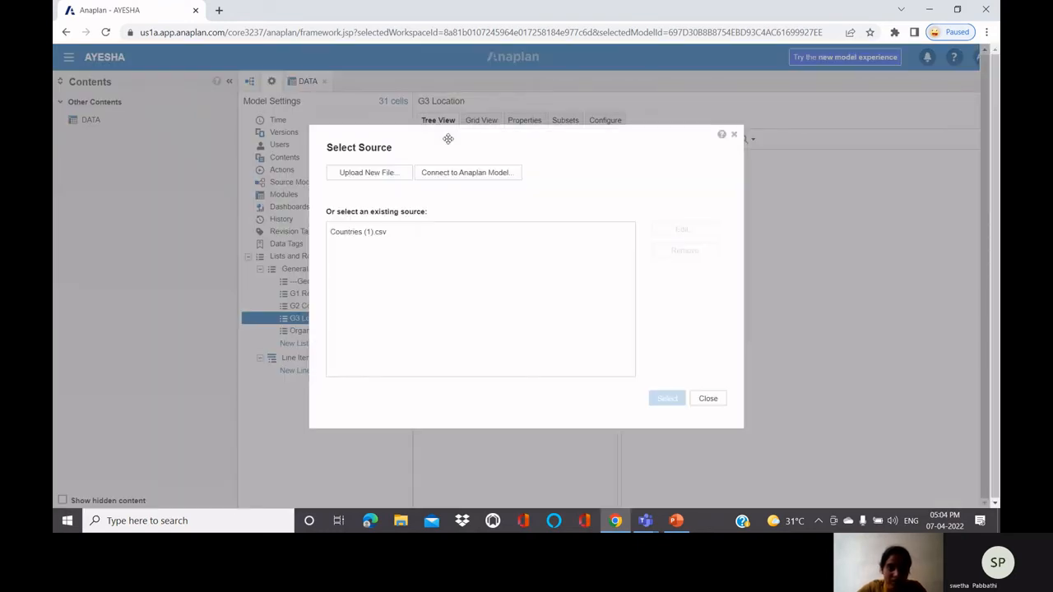
pyautogui.click(393, 177)
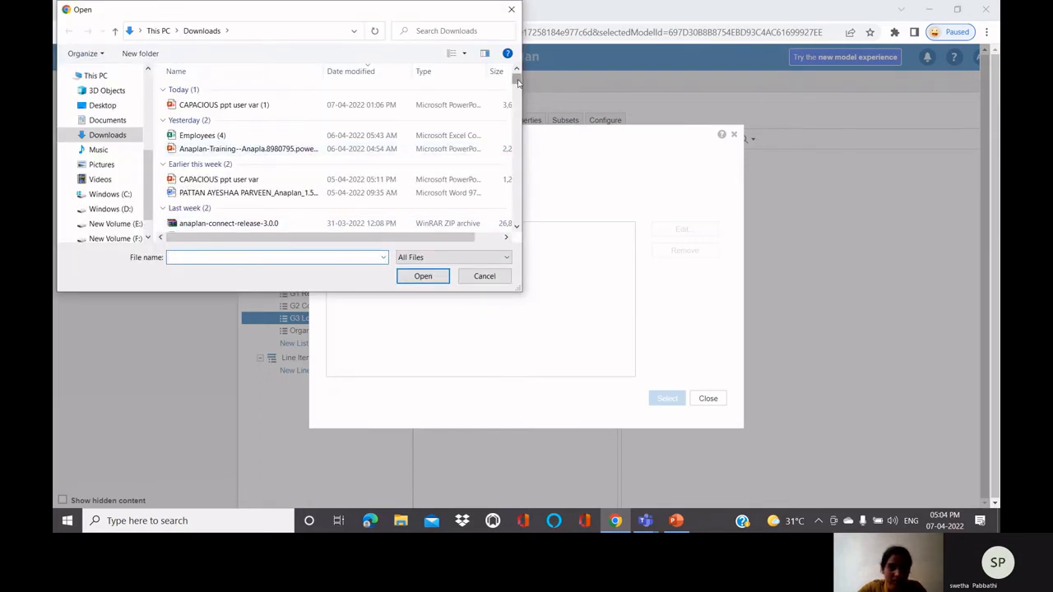
pyautogui.moveTo(518, 82); pyautogui.dragTo(516, 162)
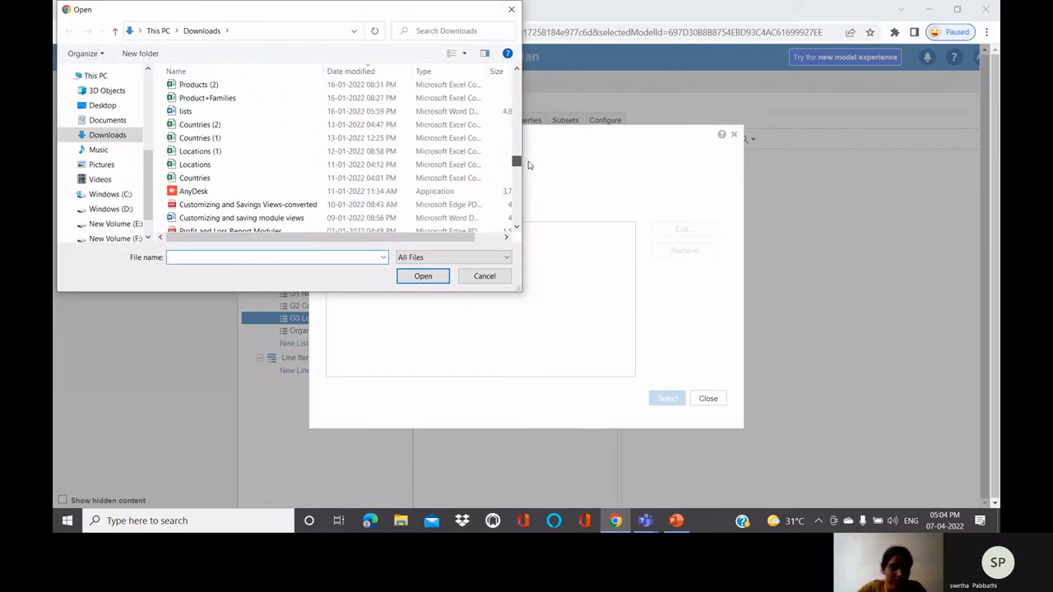
pyautogui.click(348, 154)
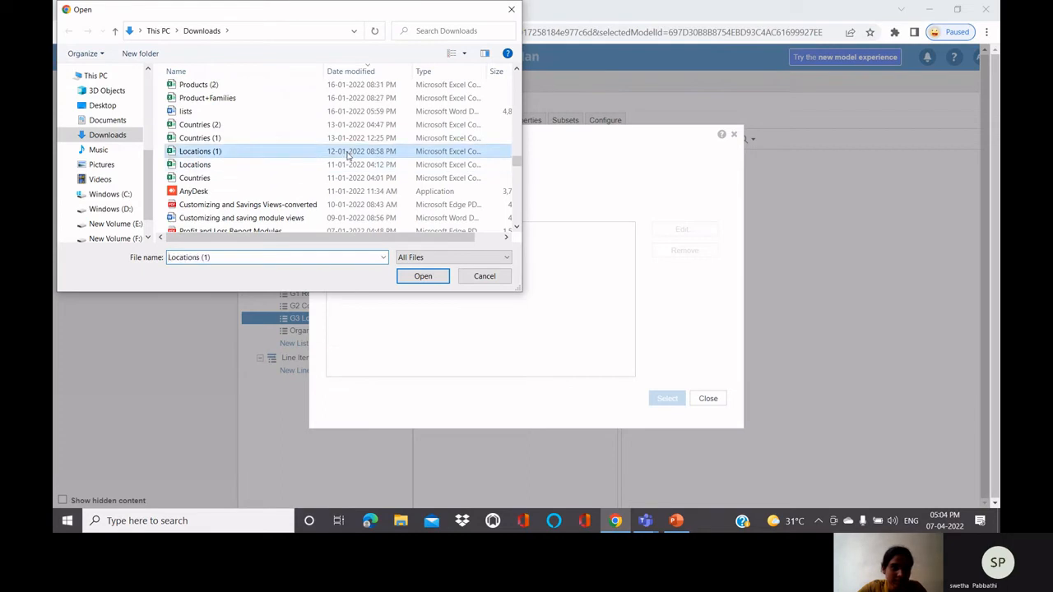
pyautogui.click(421, 278)
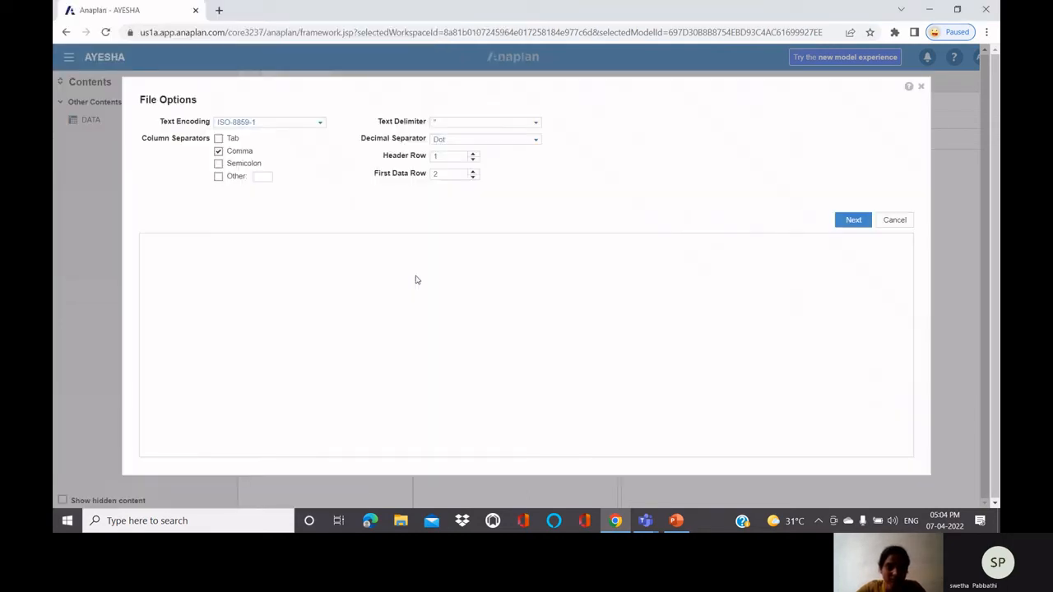
# Set the Locations (1) file as the default import file for Admins Only and continue to the column mapping
pyautogui.click(534, 213)
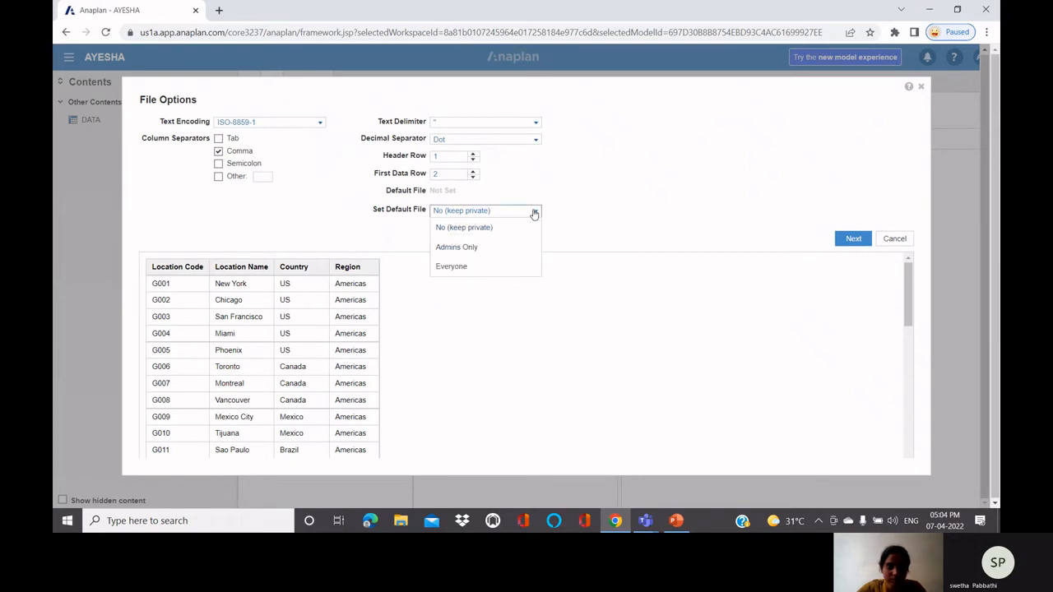
pyautogui.click(516, 249)
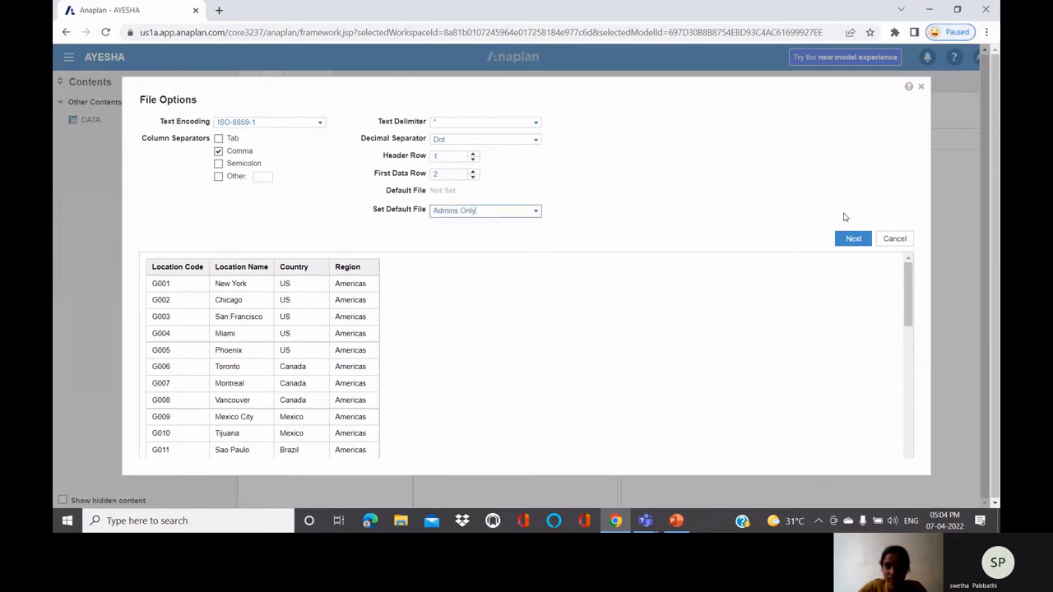
pyautogui.click(854, 239)
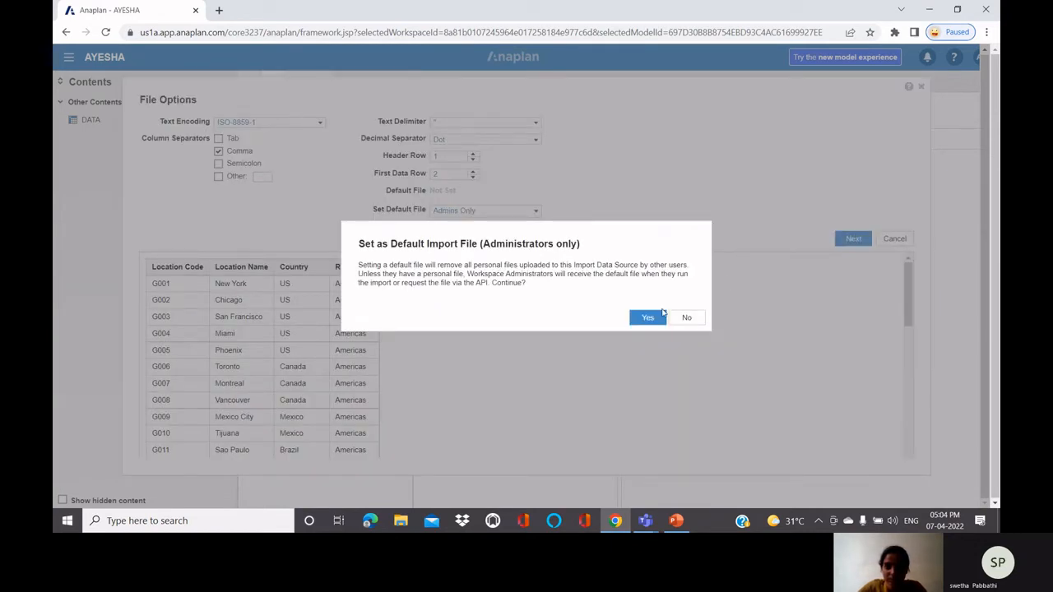
pyautogui.click(657, 316)
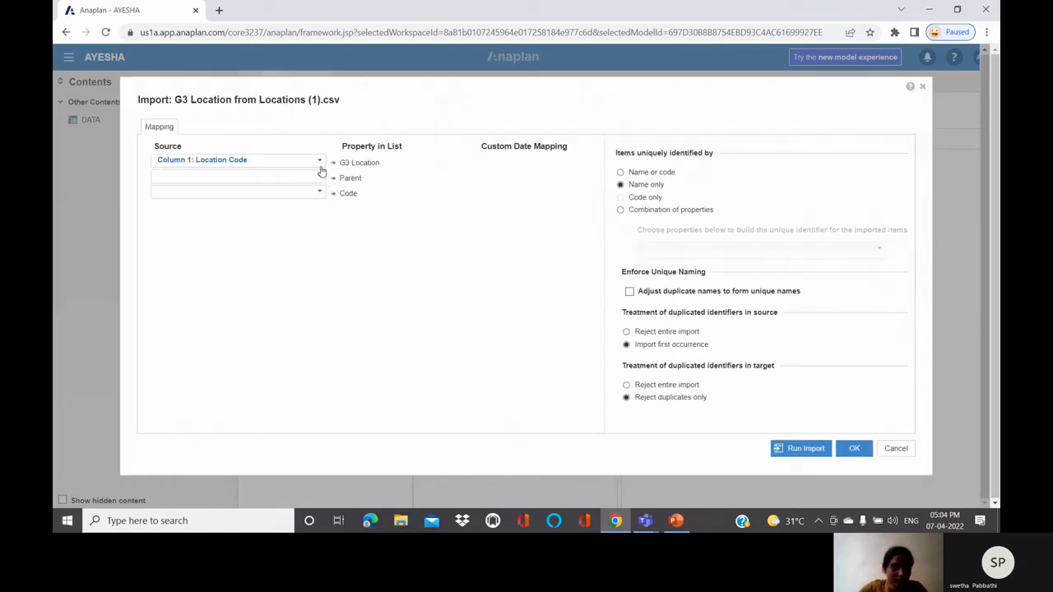
# Map Country to G3 Location, Location Name to Parent and Location Code to Code in the G3 Location import
pyautogui.click(321, 161)
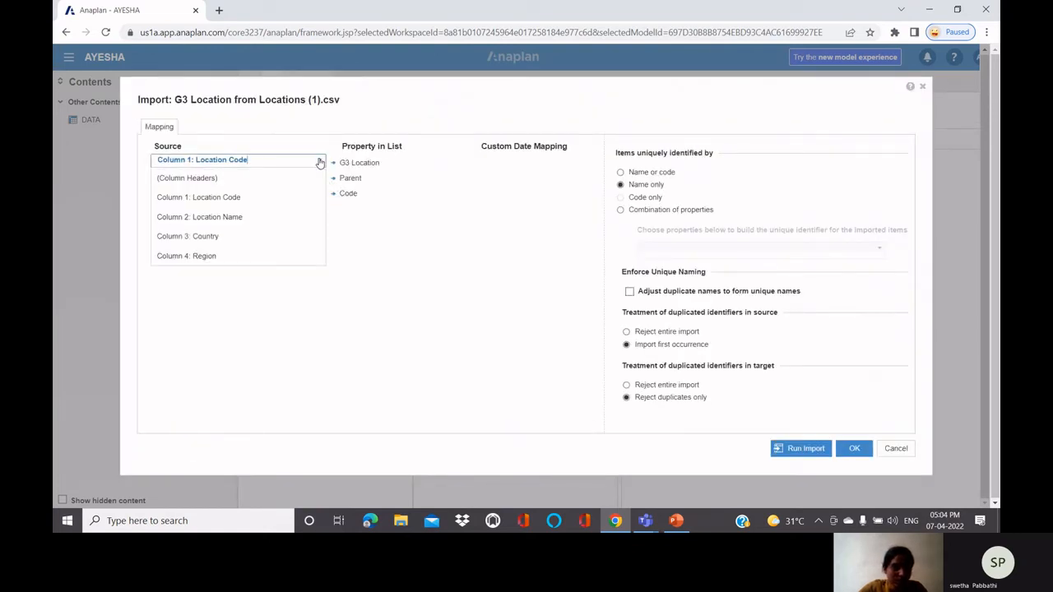
pyautogui.click(312, 238)
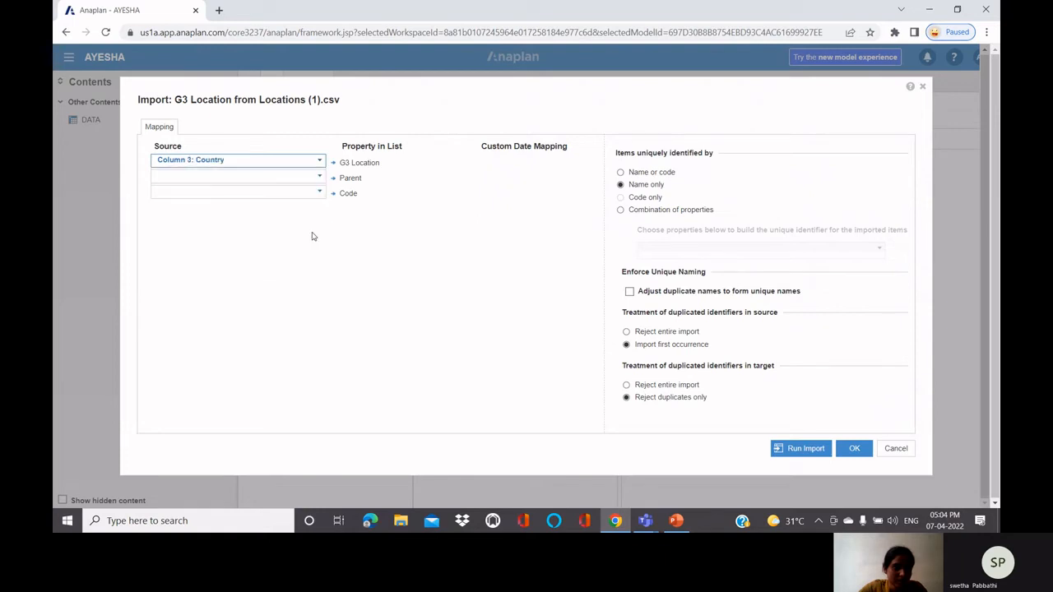
pyautogui.click(320, 177)
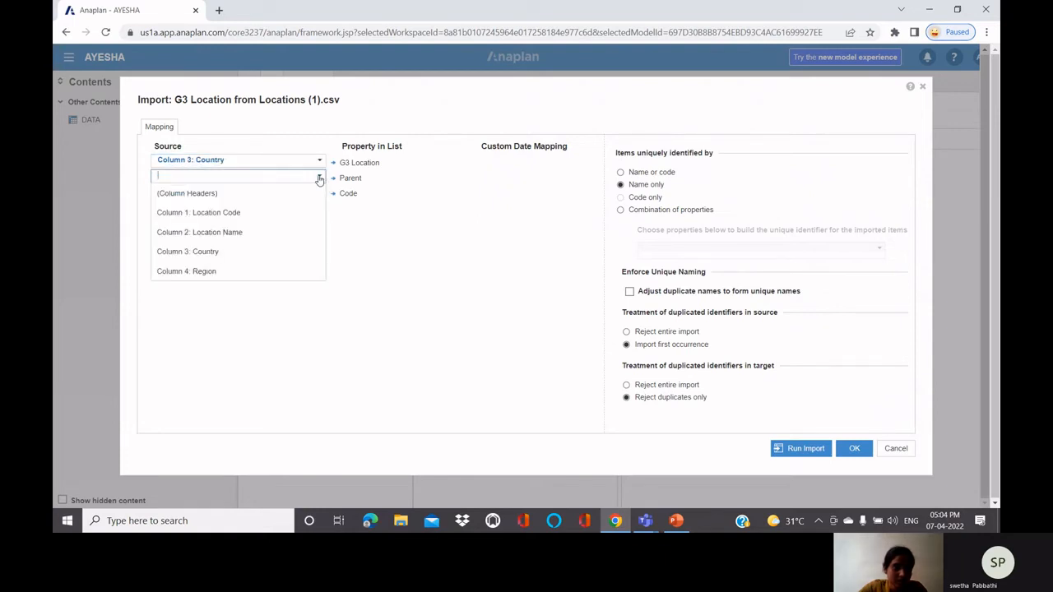
pyautogui.click(314, 235)
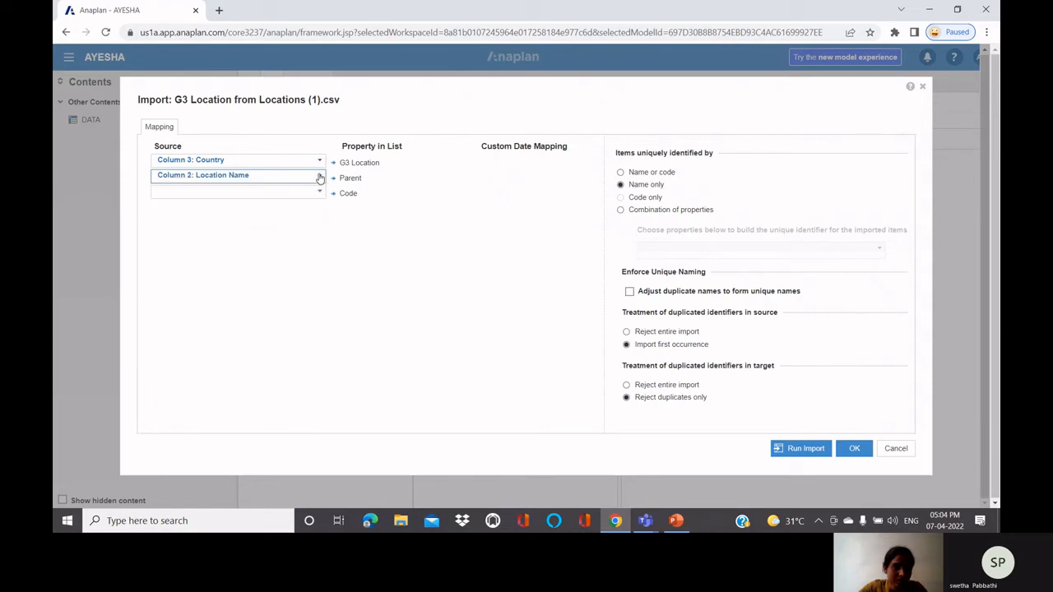
pyautogui.click(317, 196)
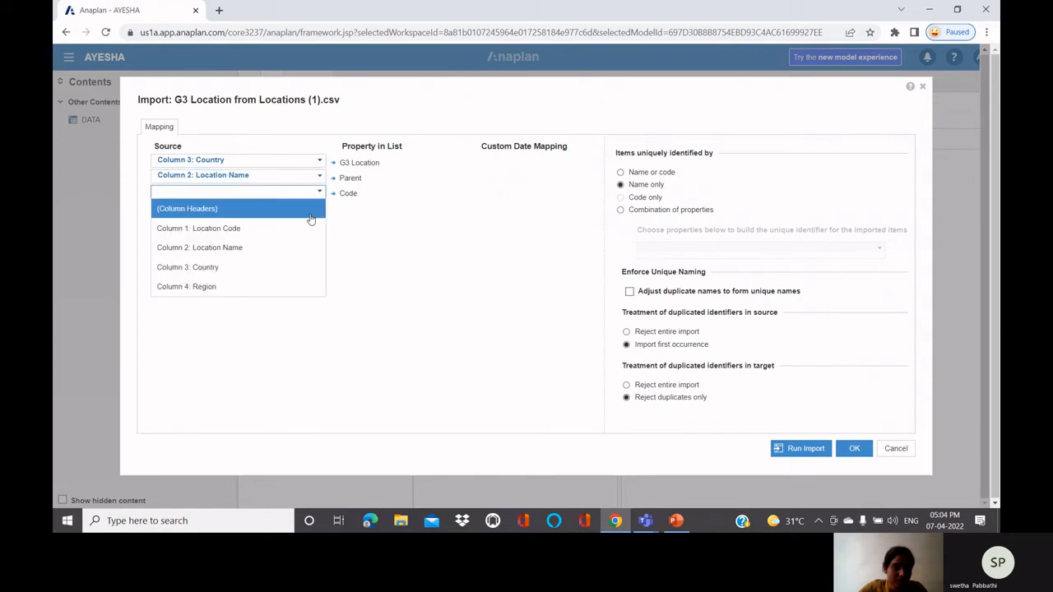
pyautogui.click(310, 234)
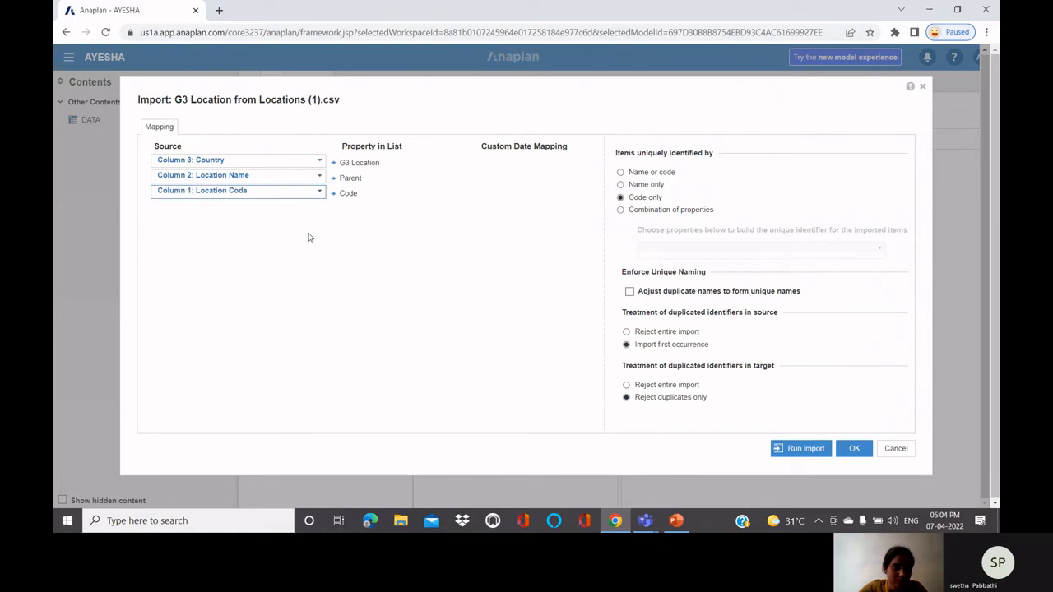
# Remap Region to Parent and Location Name to G3 Location, then run the import and close its result summary
pyautogui.click(320, 178)
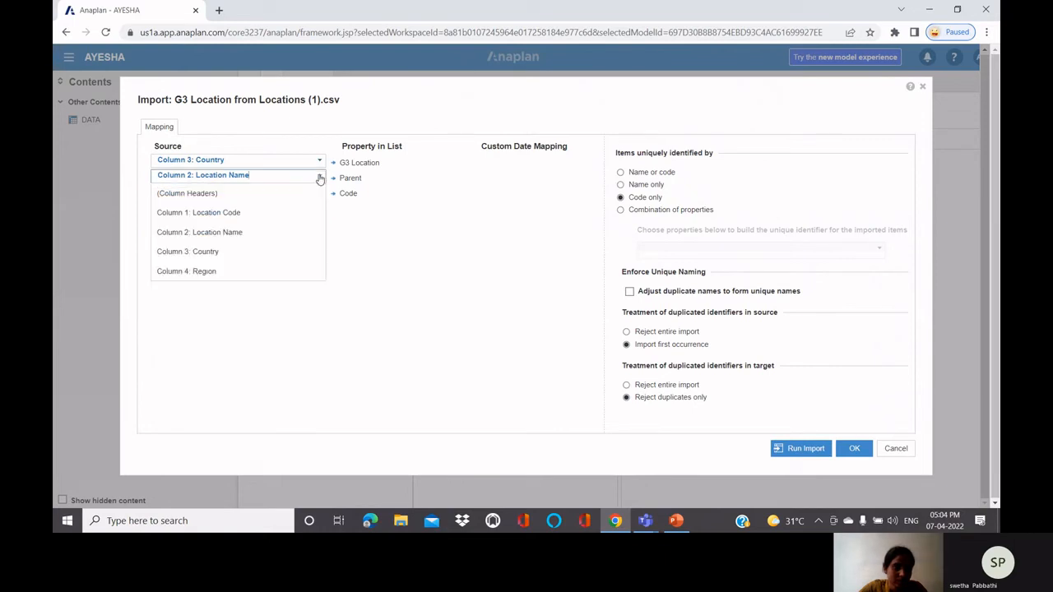
pyautogui.click(315, 272)
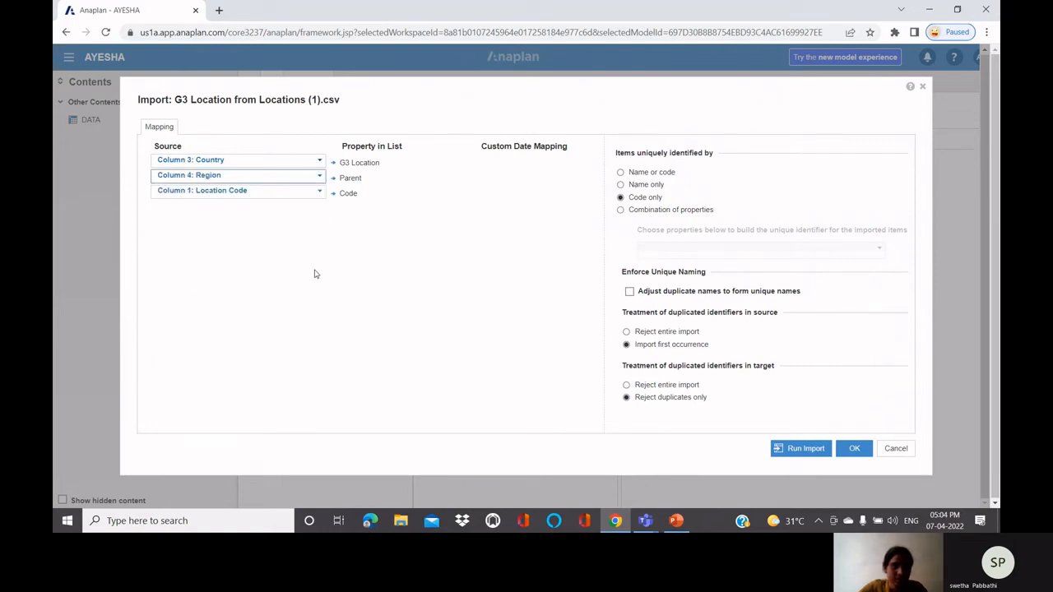
pyautogui.click(320, 163)
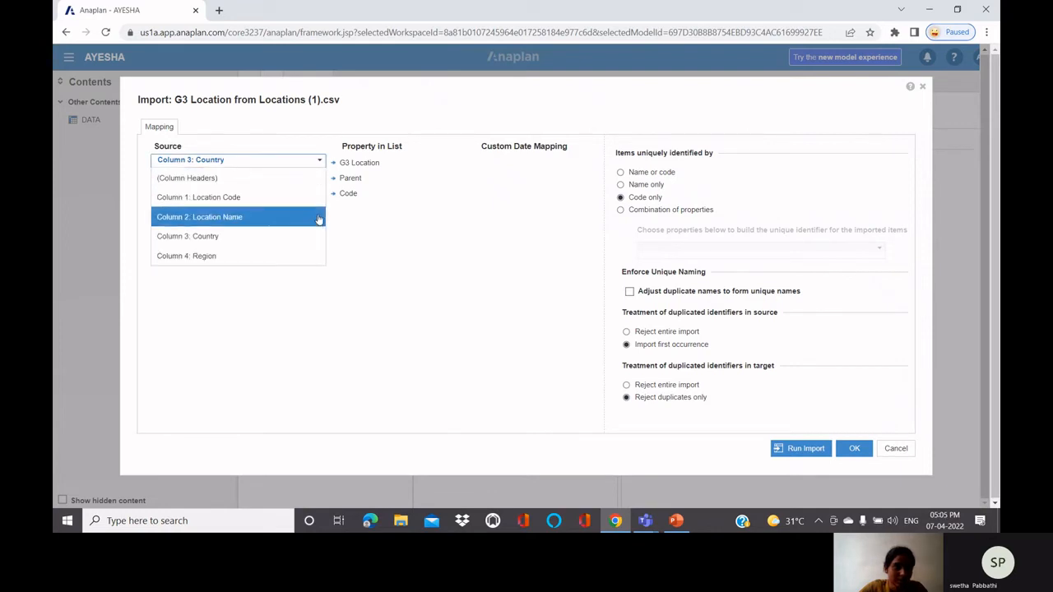
pyautogui.click(318, 218)
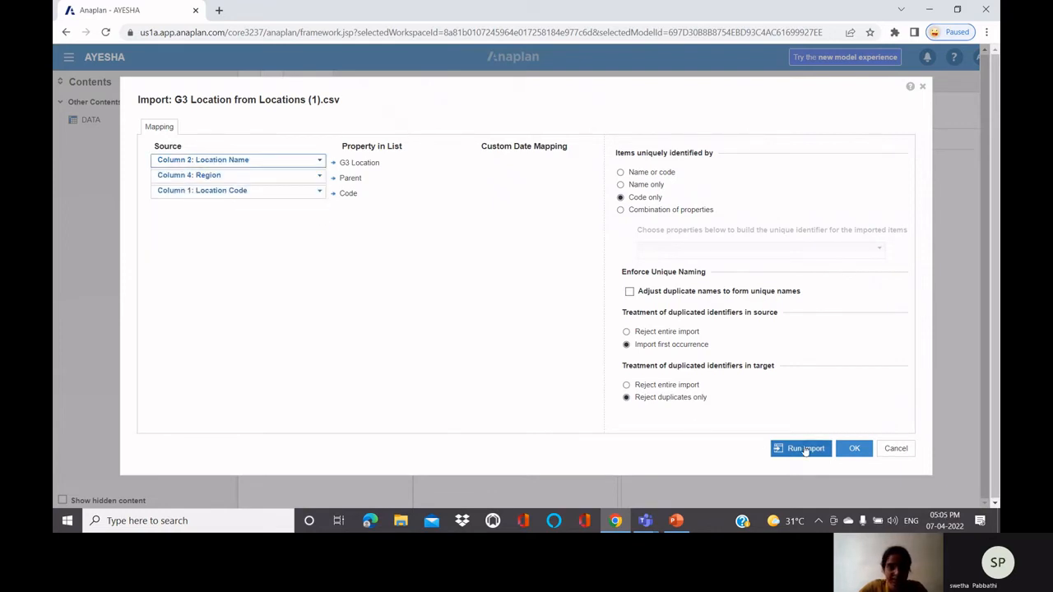
pyautogui.click(805, 449)
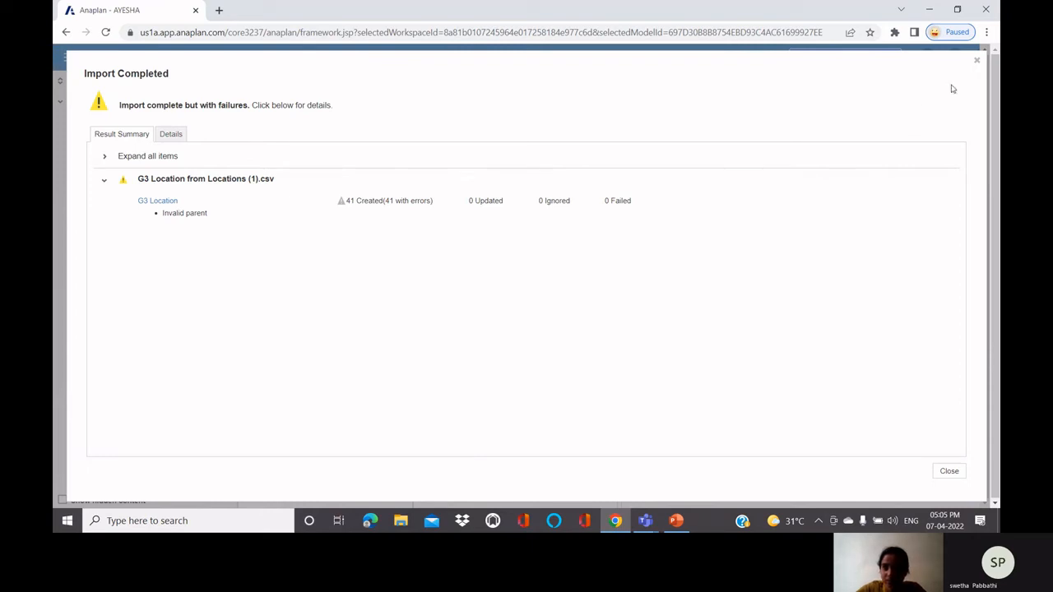
pyautogui.click(977, 61)
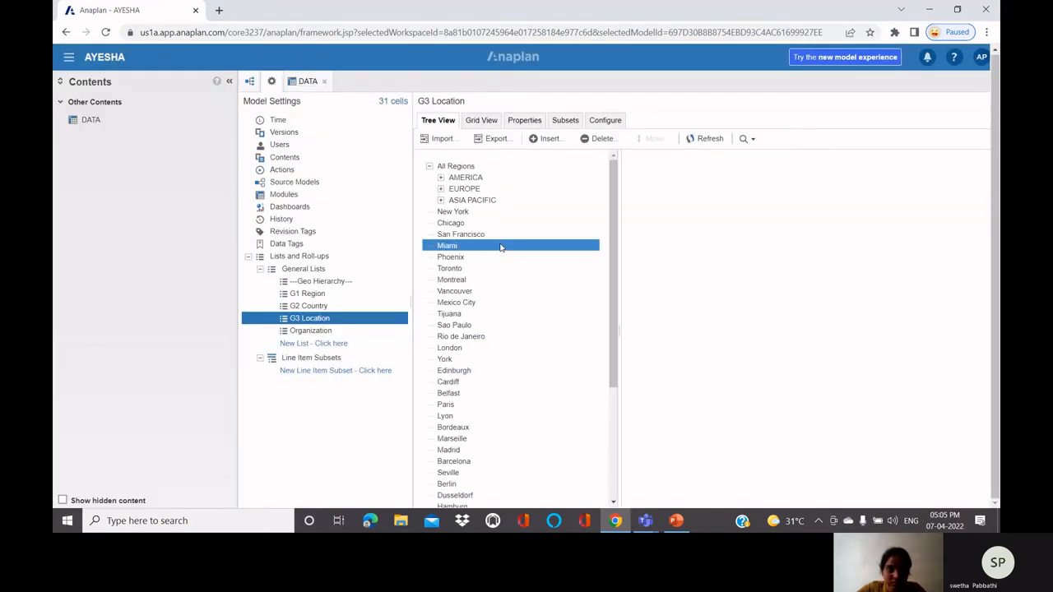
# Import the existing Locations (1).csv source into G3 Location again with Country mapped to G3 Location, and close the result summary
pyautogui.click(444, 139)
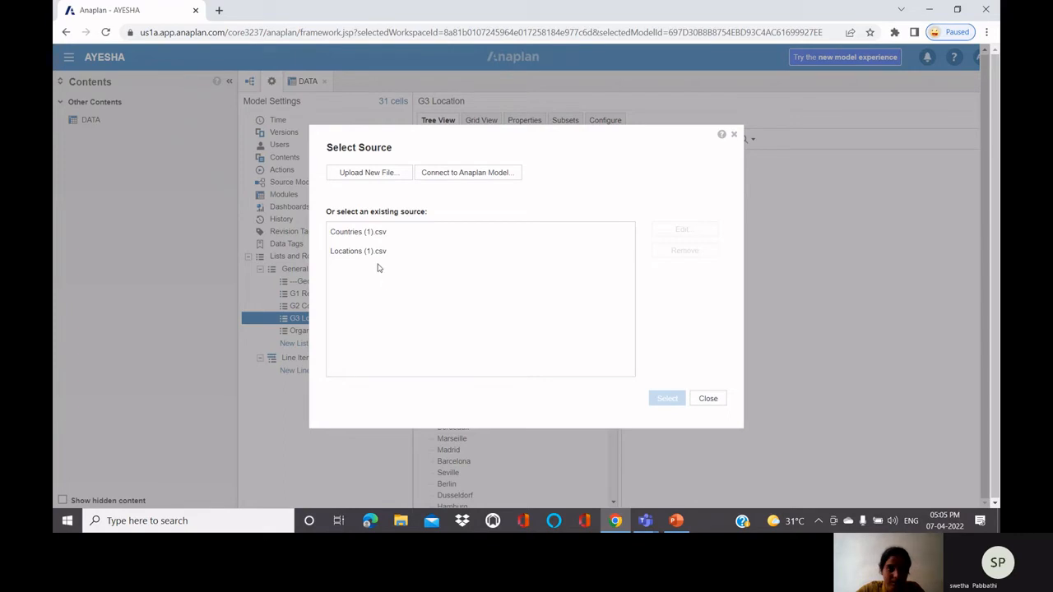
pyautogui.click(372, 253)
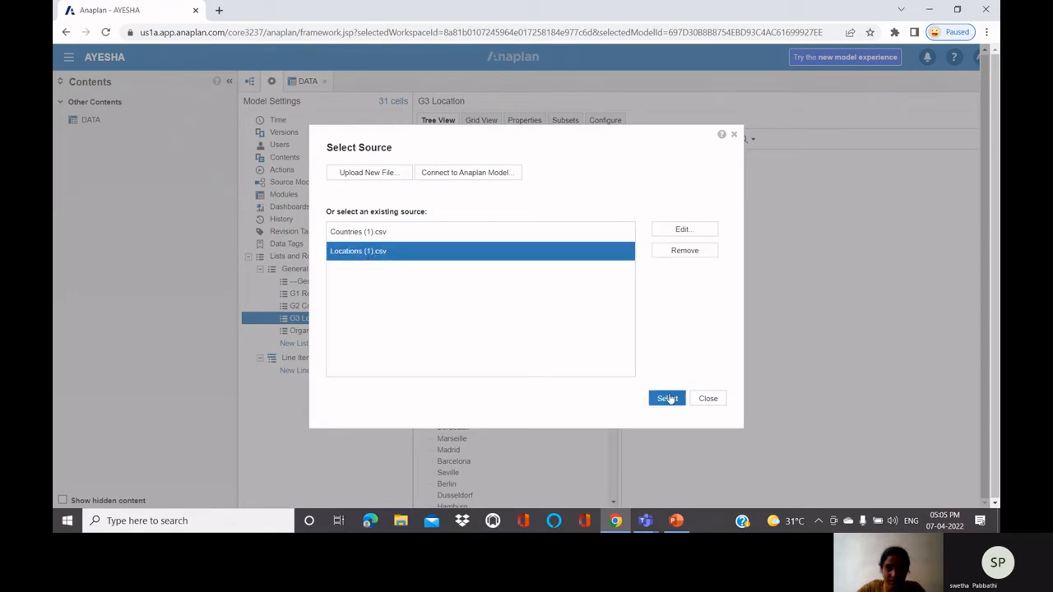
pyautogui.click(666, 399)
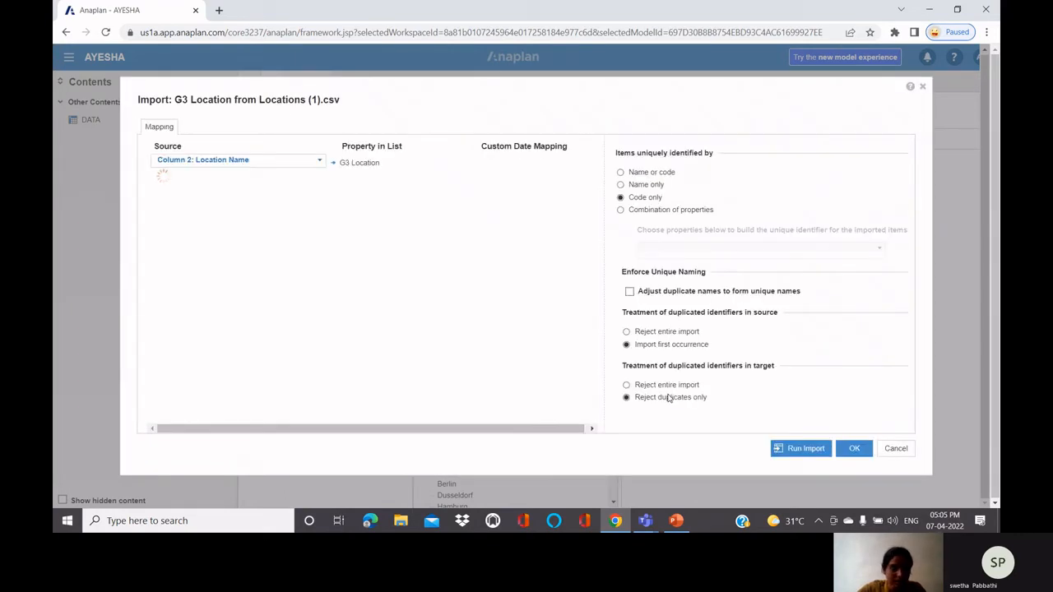
pyautogui.click(319, 161)
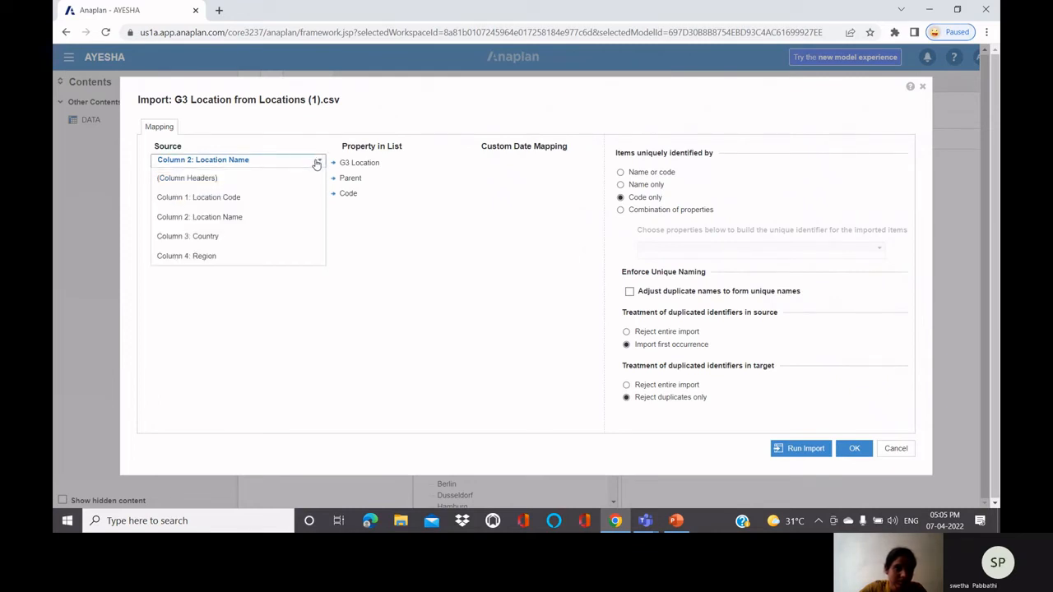
pyautogui.click(293, 238)
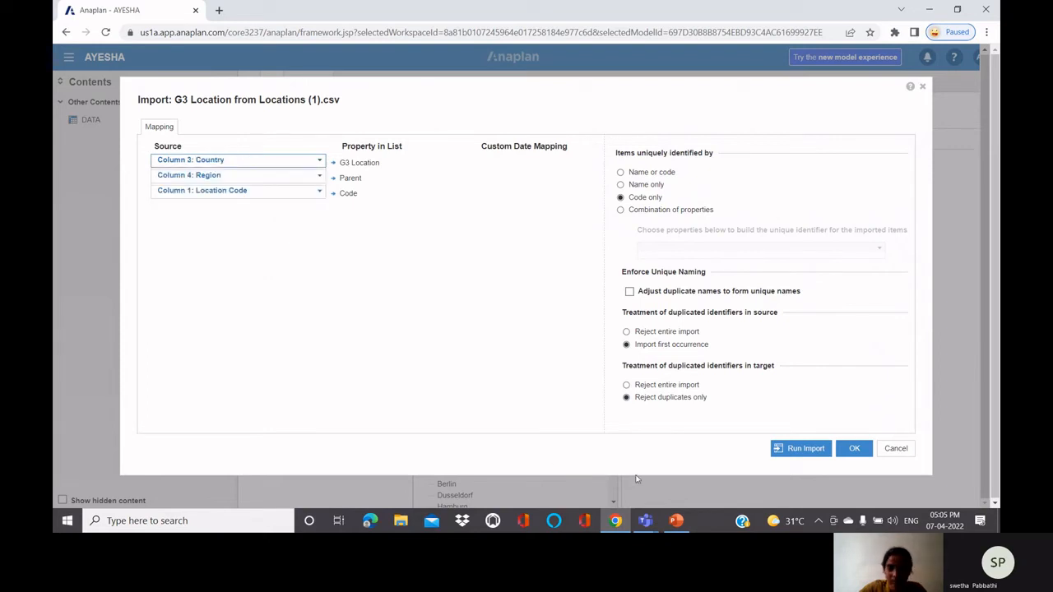
pyautogui.click(811, 450)
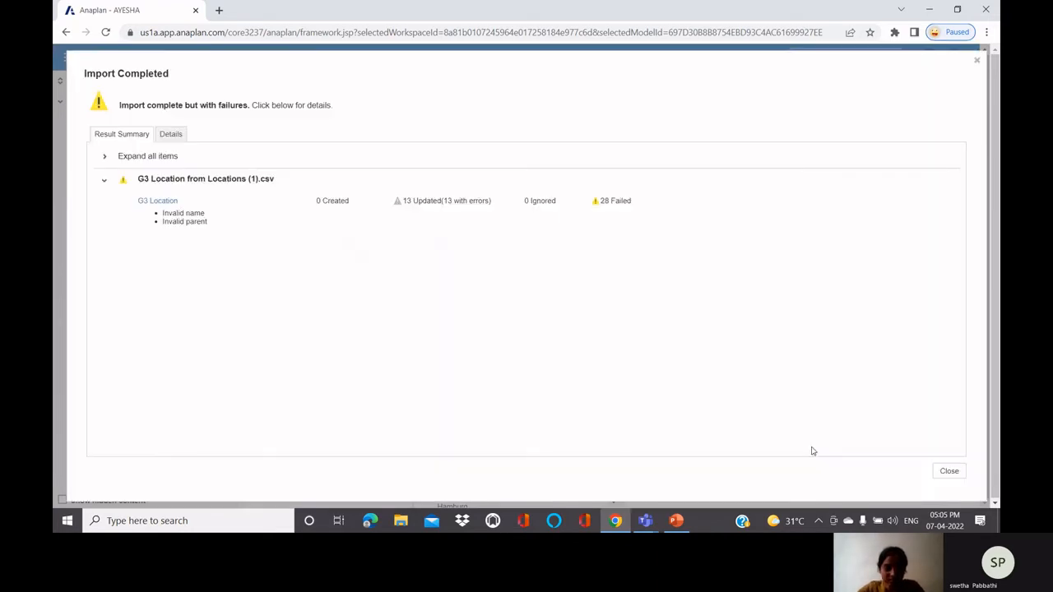
pyautogui.click(978, 62)
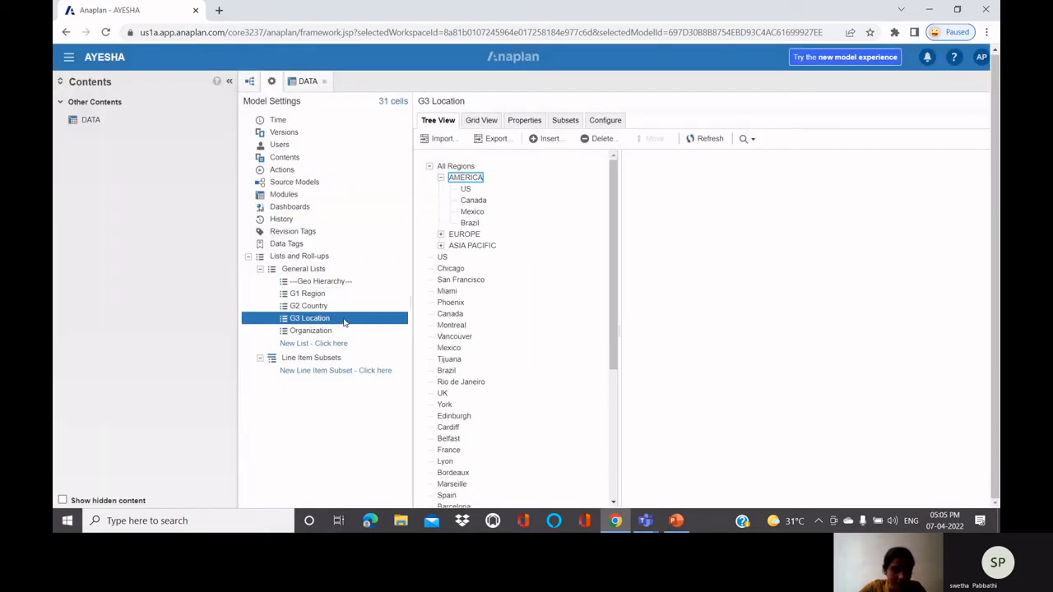
# Insert two new lists named ----FLAT LIST---- and SIZE at the end of General Lists
pyautogui.click(357, 269)
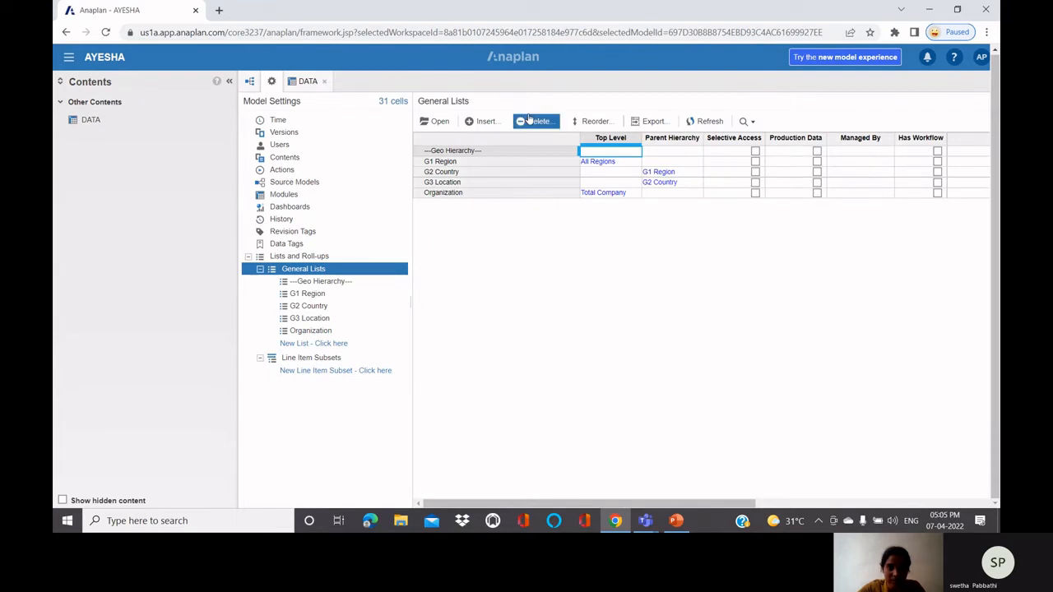
pyautogui.click(482, 126)
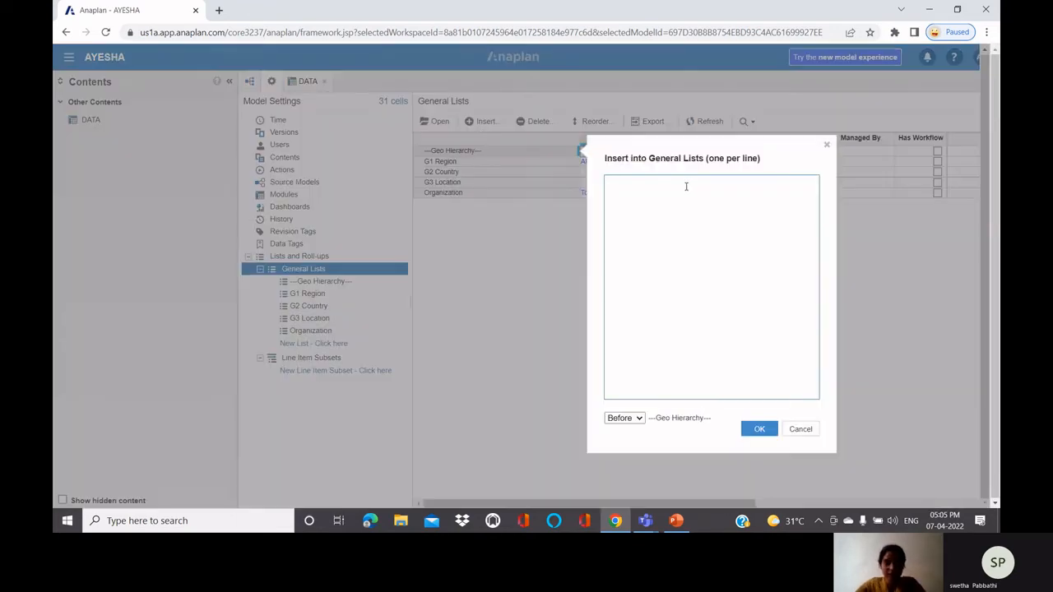
pyautogui.write('----')
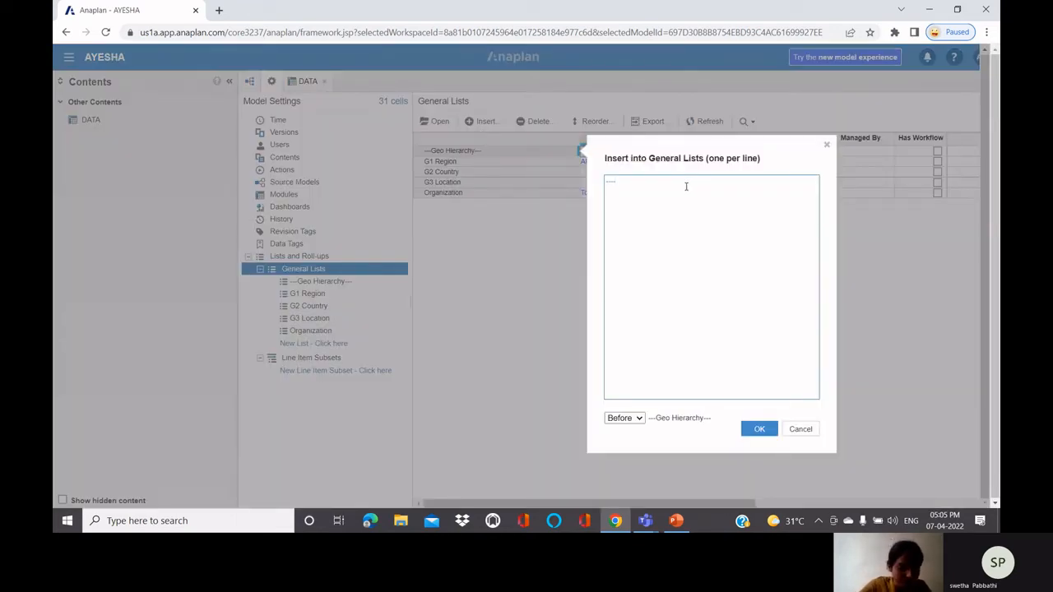
pyautogui.write('FLAT')
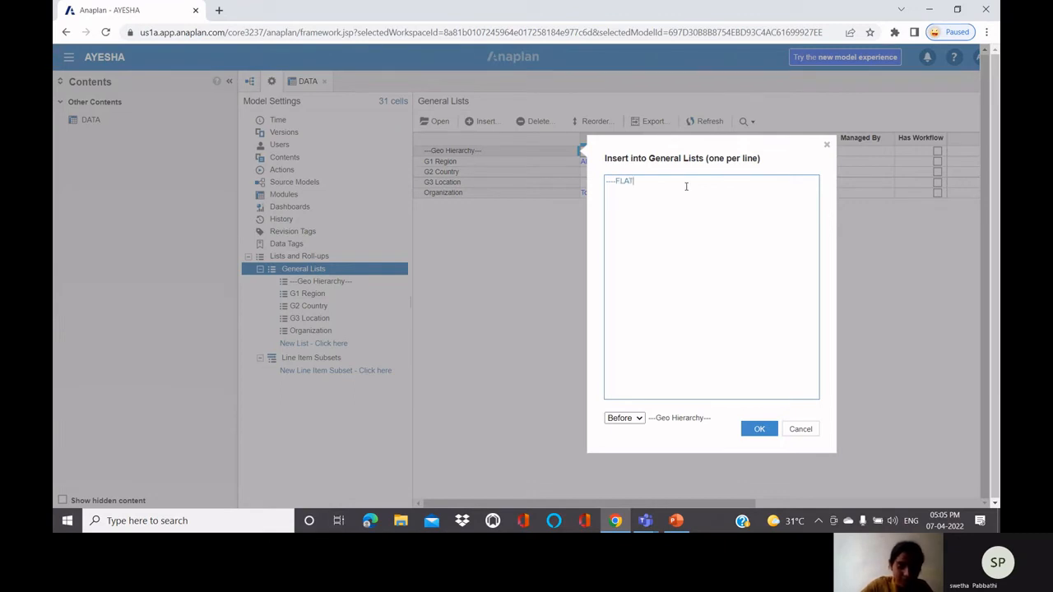
pyautogui.write(' LIST---')
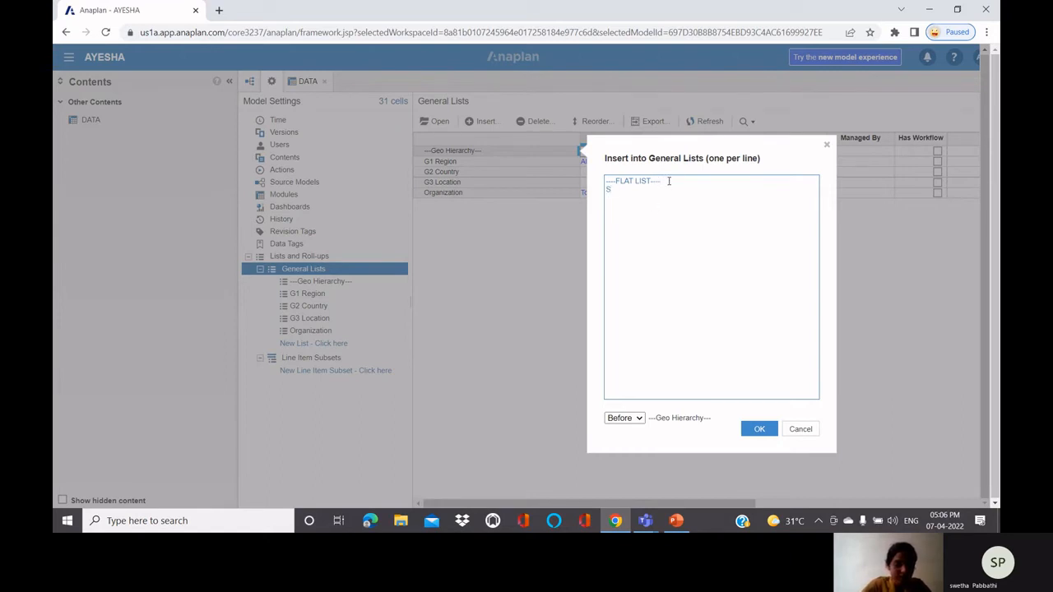
pyautogui.write('SIZE')
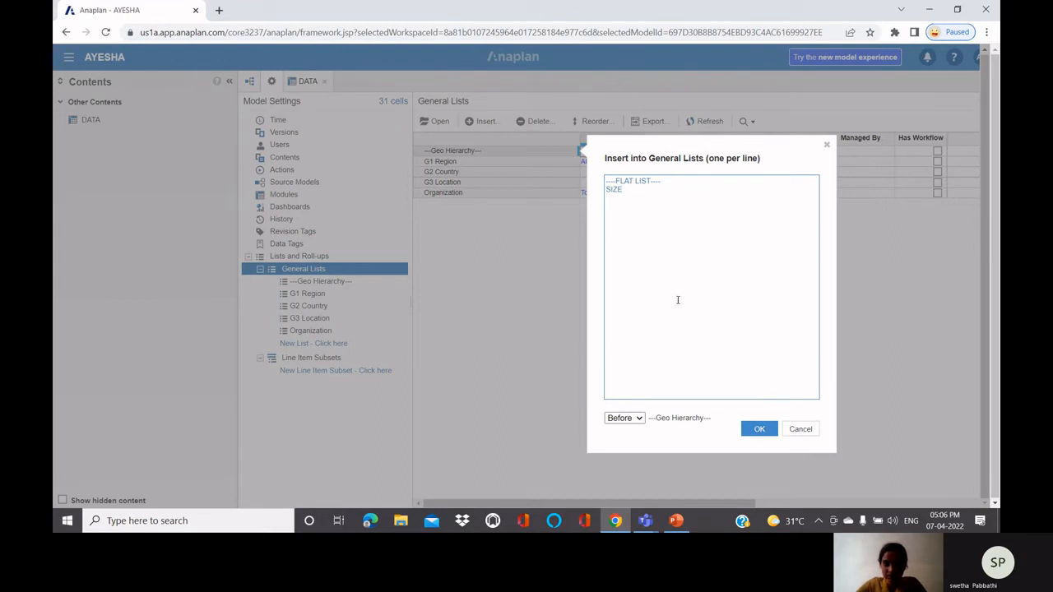
pyautogui.click(639, 419)
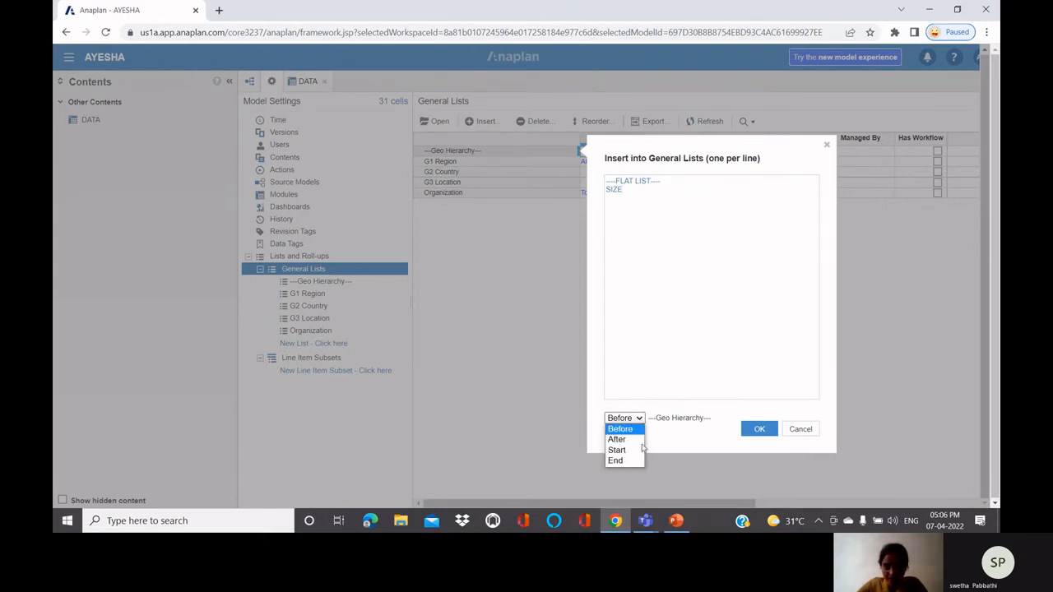
pyautogui.click(639, 462)
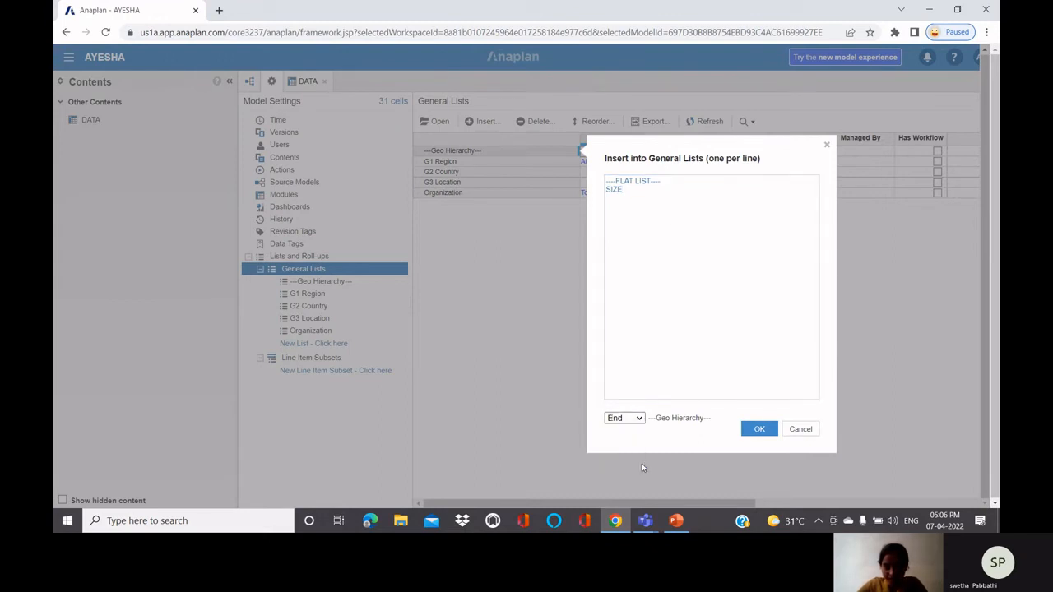
pyautogui.click(640, 419)
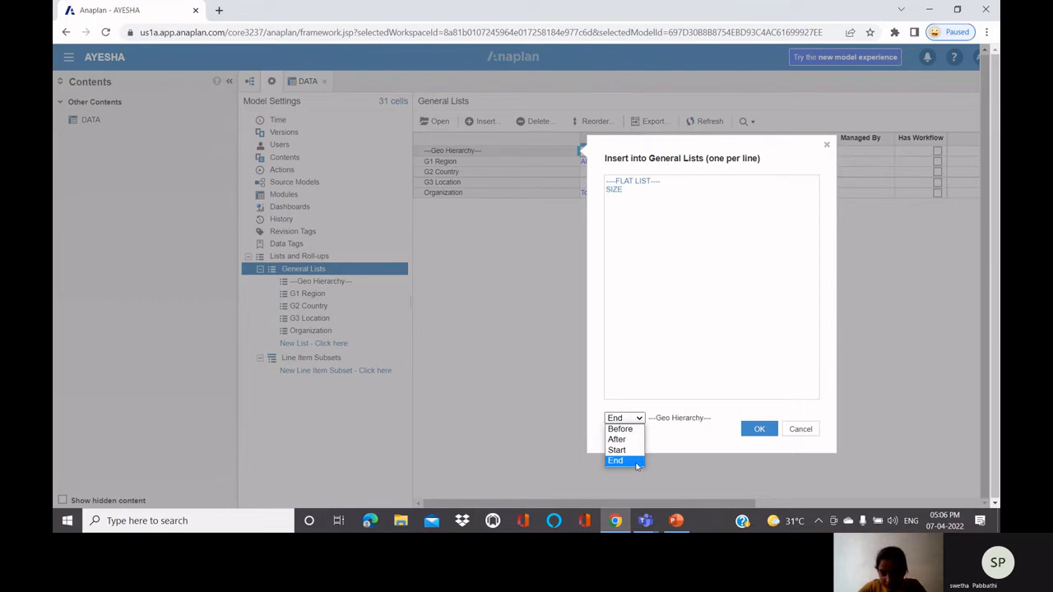
pyautogui.click(757, 429)
pyautogui.click(762, 429)
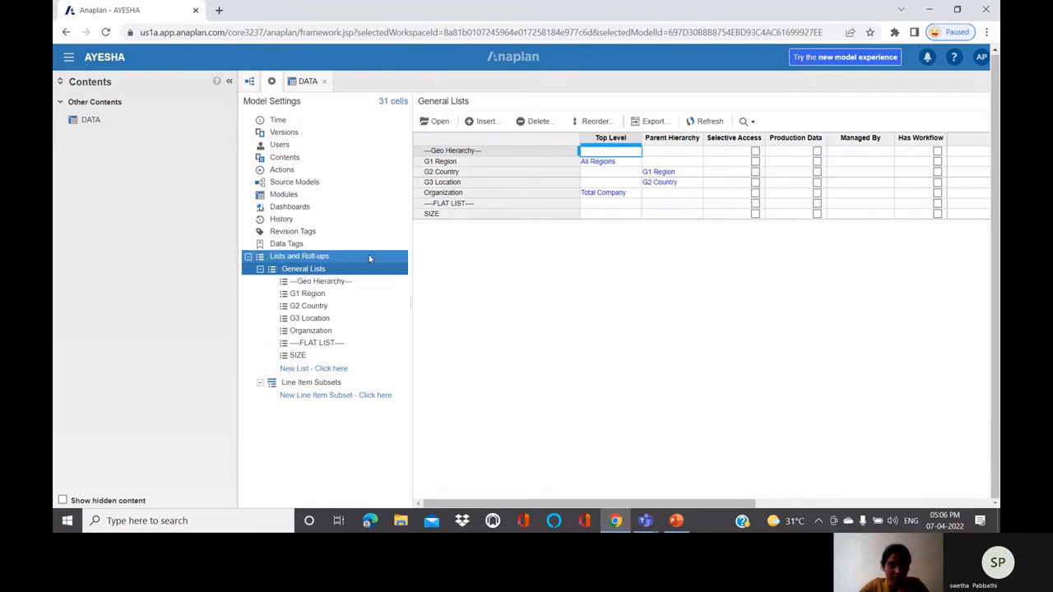
# Start an import into the SIZE list and upload the Size file from Downloads as its source
pyautogui.click(476, 217)
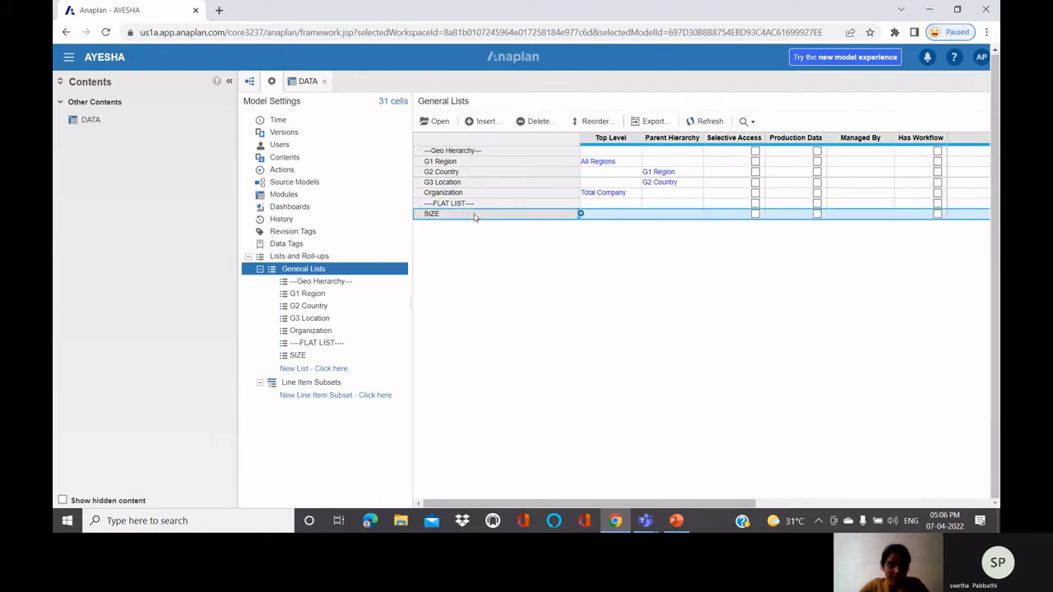
pyautogui.click(437, 121)
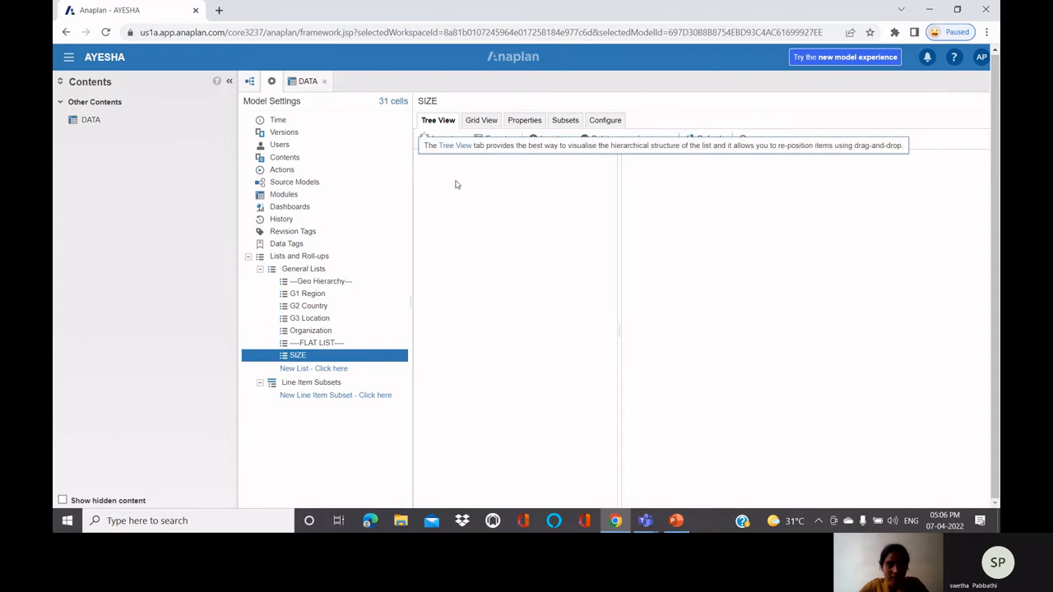
pyautogui.click(441, 142)
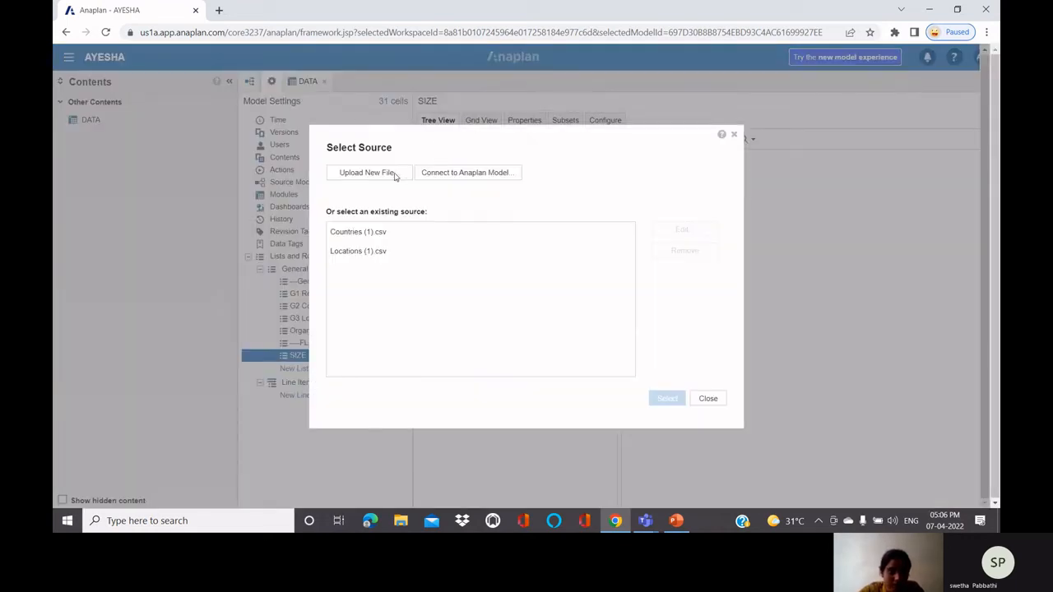
pyautogui.click(395, 175)
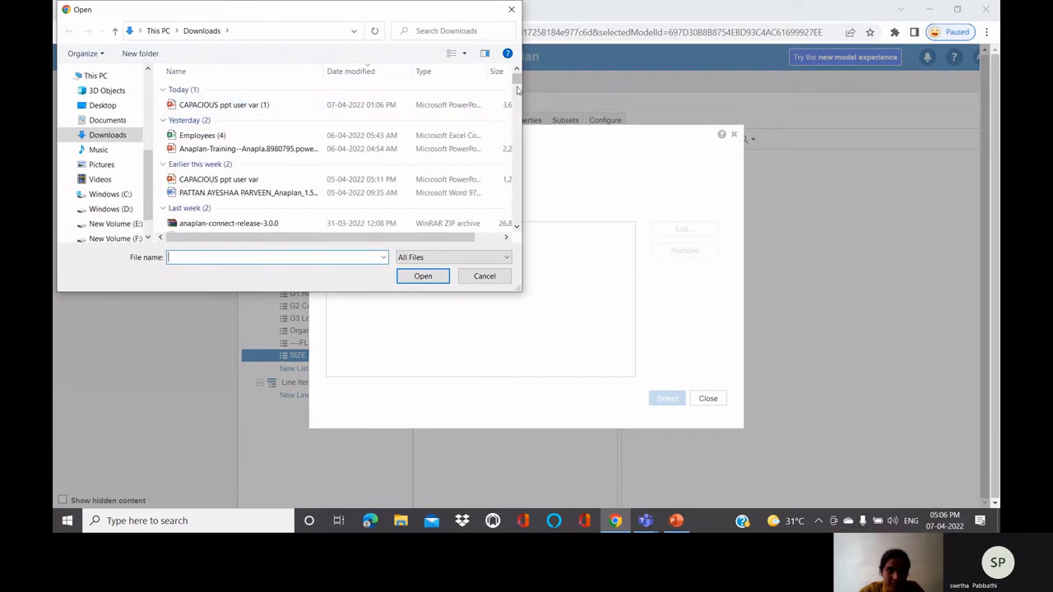
pyautogui.moveTo(517, 81); pyautogui.dragTo(532, 156)
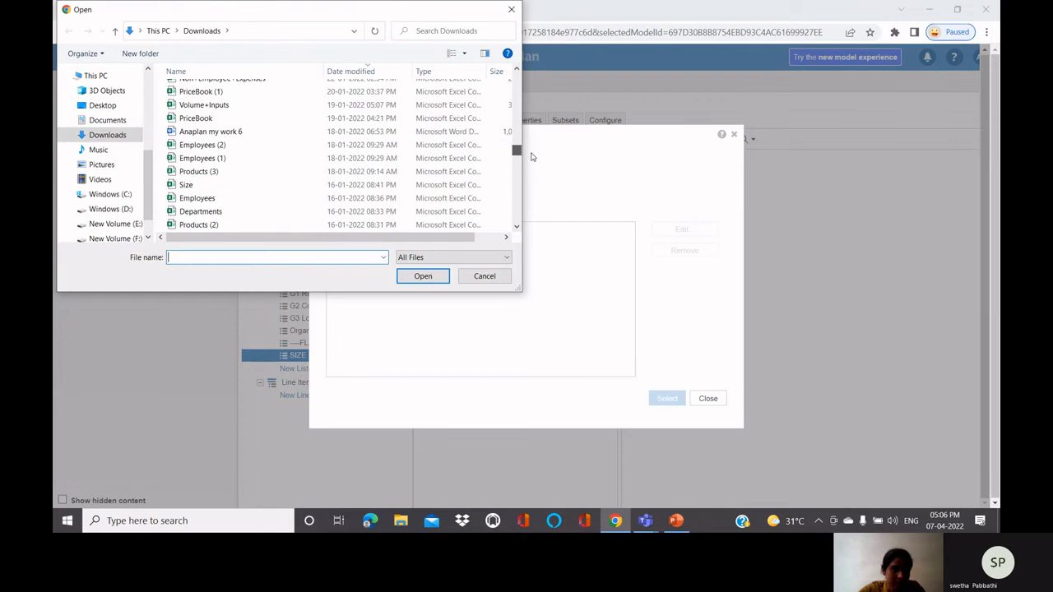
pyautogui.click(328, 187)
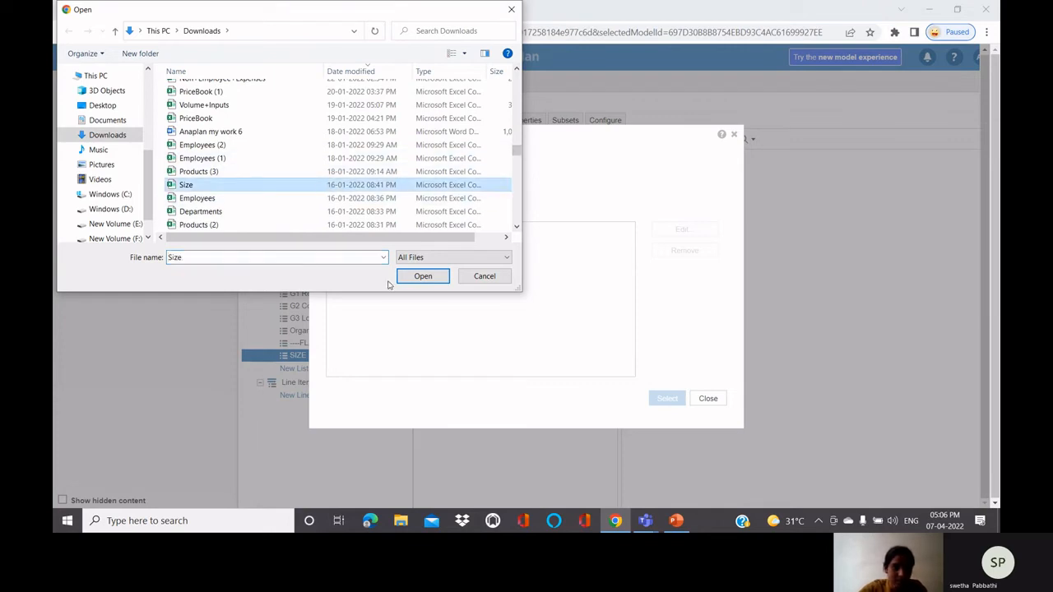
pyautogui.click(419, 277)
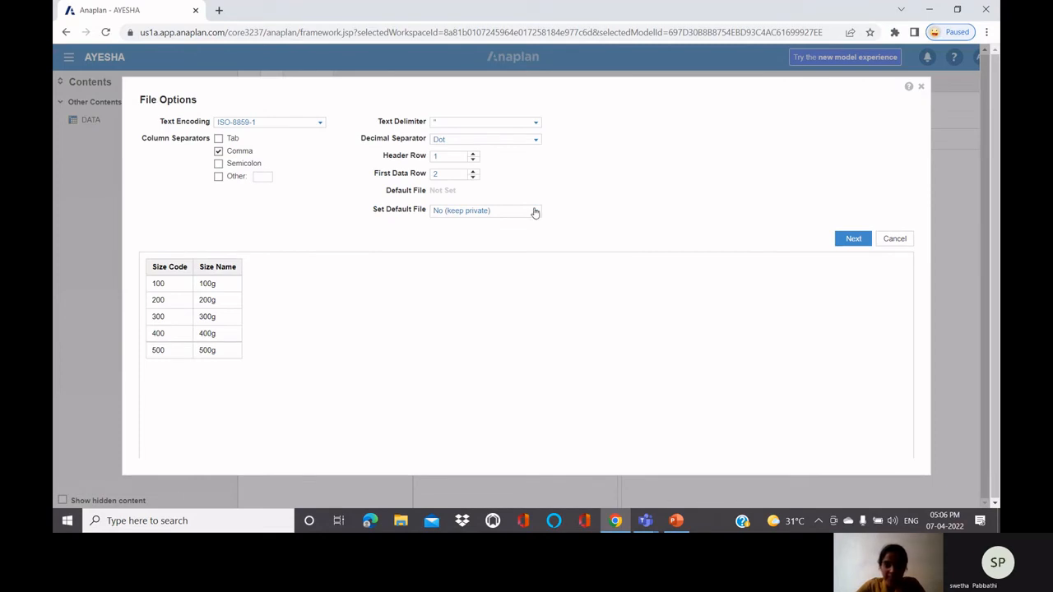
# Set the Size file as the default import file for Admins Only and continue to the column mapping
pyautogui.click(533, 211)
pyautogui.click(529, 248)
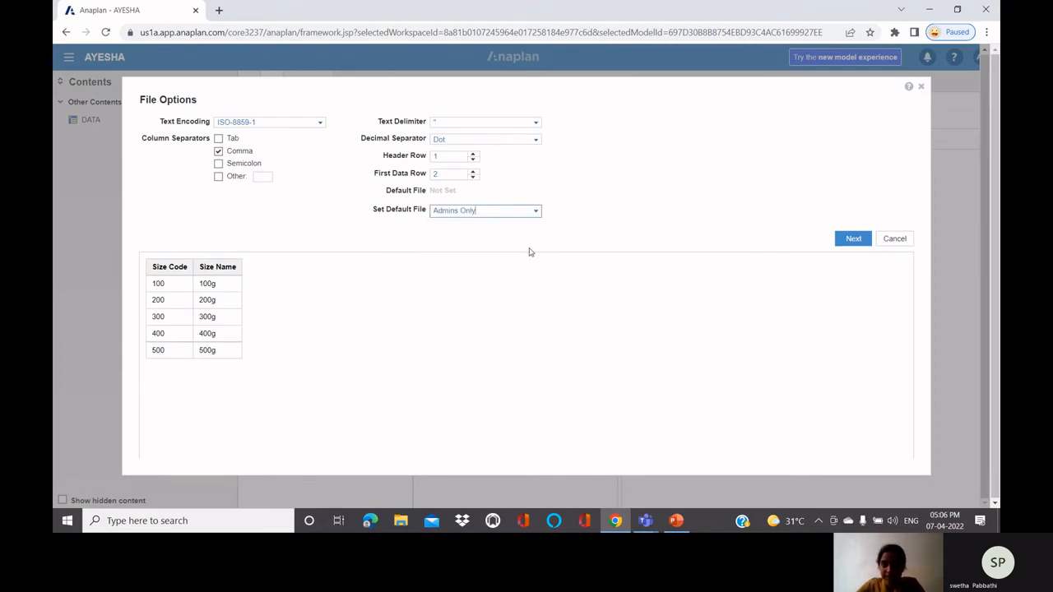
pyautogui.click(847, 239)
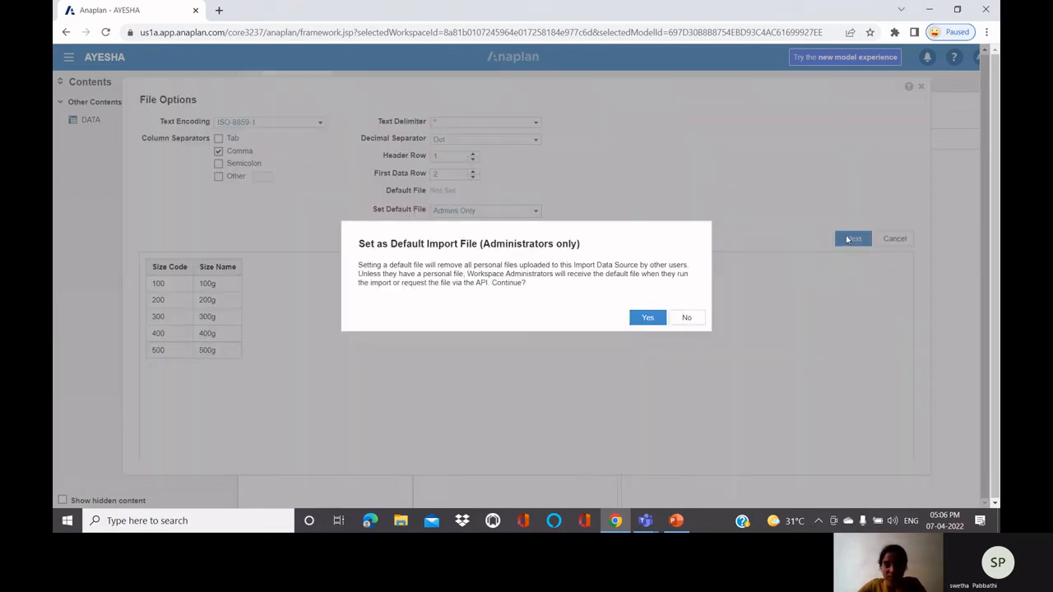
pyautogui.click(647, 319)
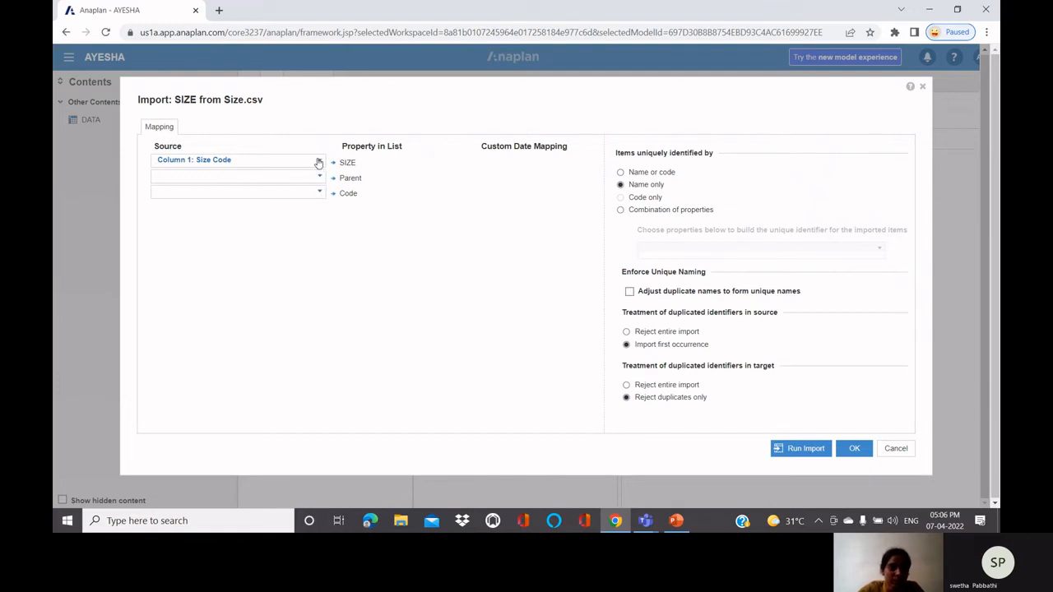
# Map Size Name to SIZE and Size Code to Code, then run the import and close its result summary
pyautogui.click(319, 161)
pyautogui.click(316, 217)
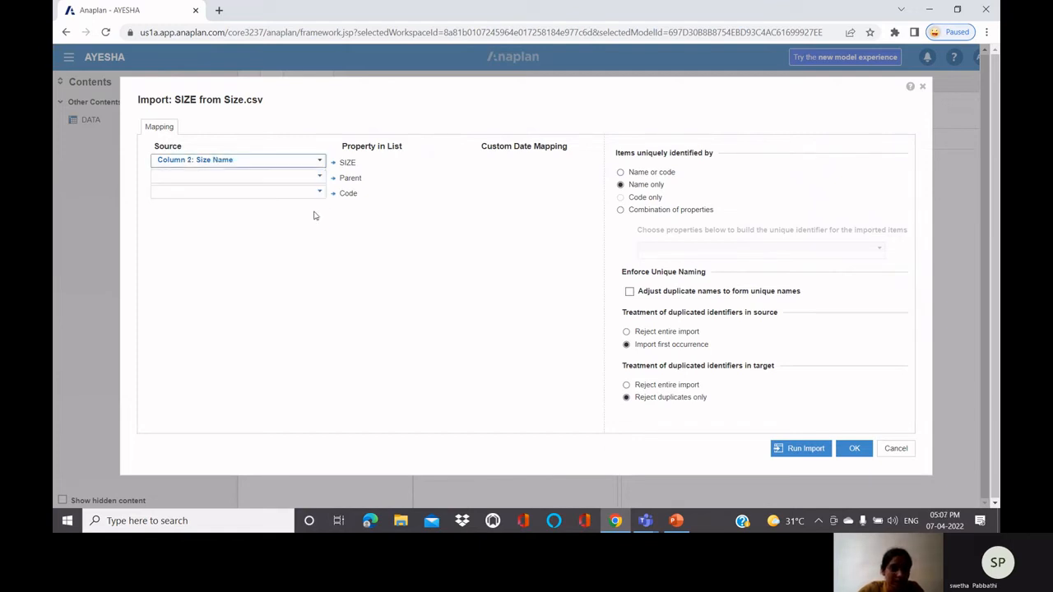
pyautogui.click(319, 194)
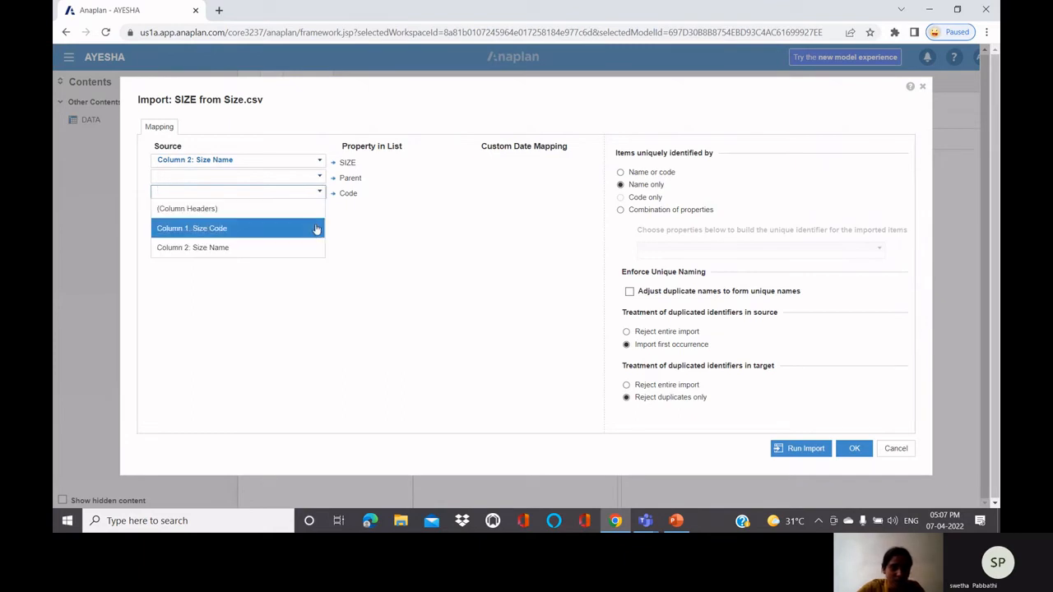
pyautogui.click(318, 228)
pyautogui.click(818, 450)
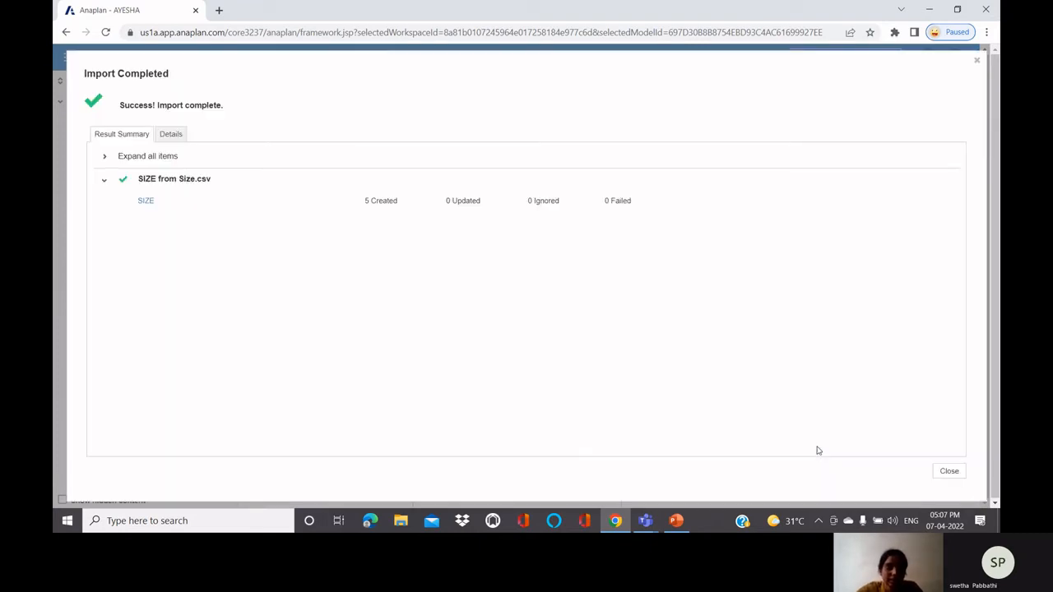
pyautogui.click(976, 63)
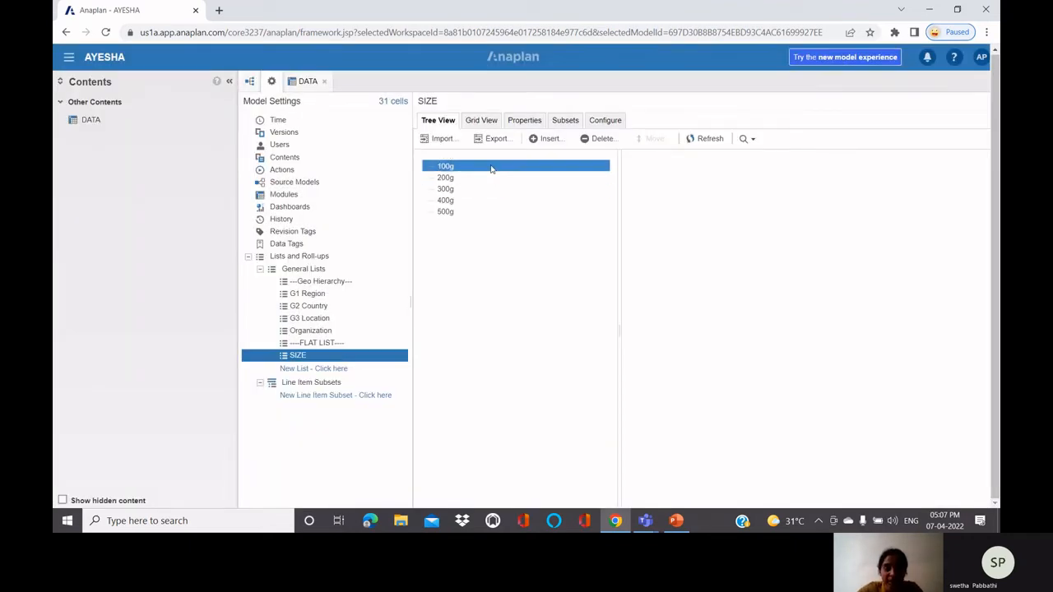
# Insert three new lists named ---EMPOYES---, E1 DEPARTMENT and E2 EMPLOYEE at the end of General Lists
pyautogui.click(360, 275)
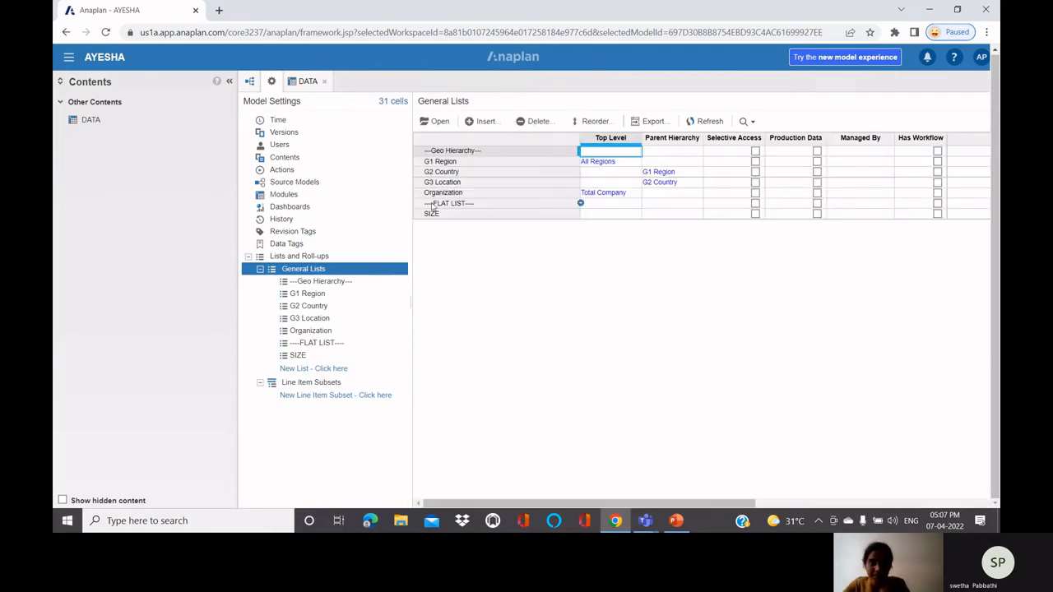
pyautogui.click(482, 121)
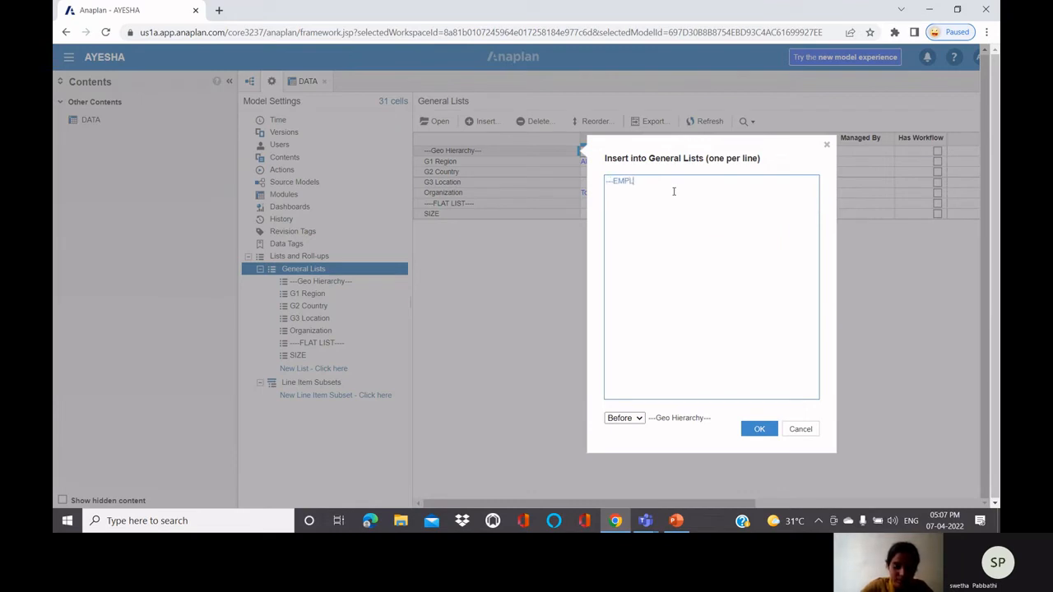
pyautogui.write('YOESS')
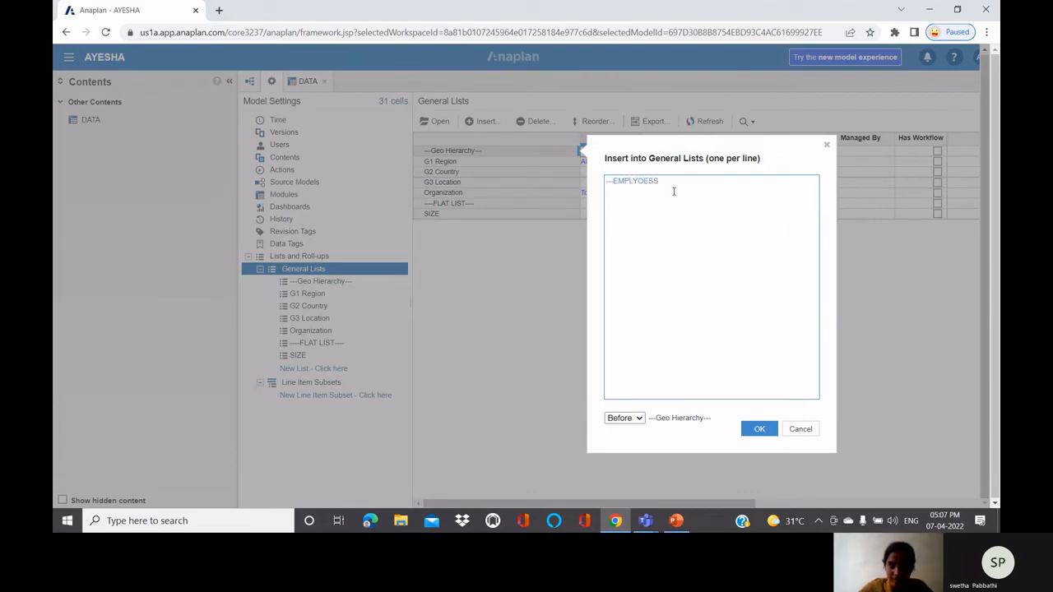
pyautogui.press('BackSpace')
pyautogui.press('BackSpace')
pyautogui.press('BackSpace')
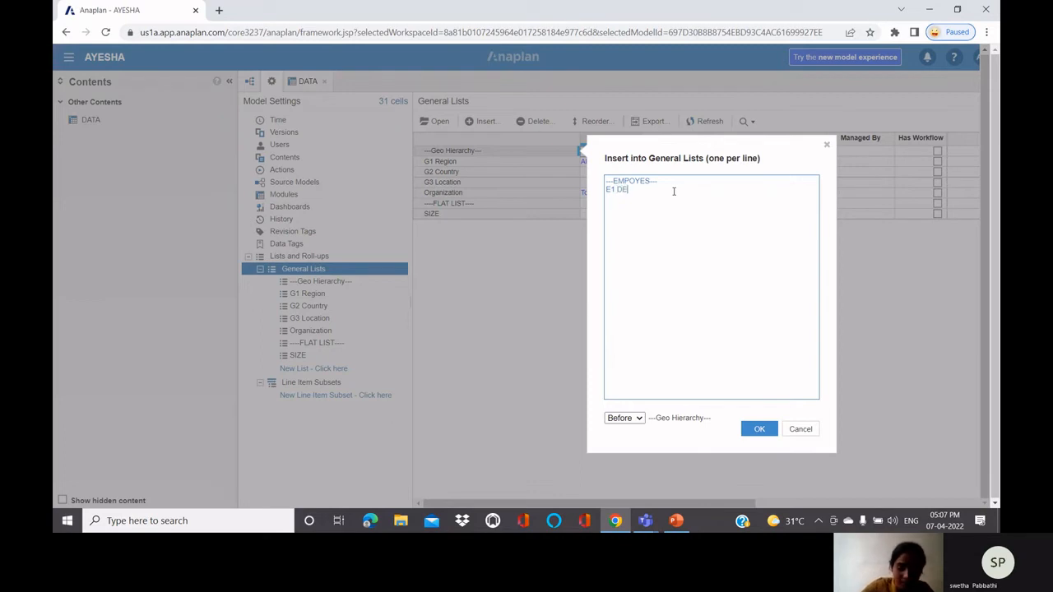
pyautogui.write('RTMENT')
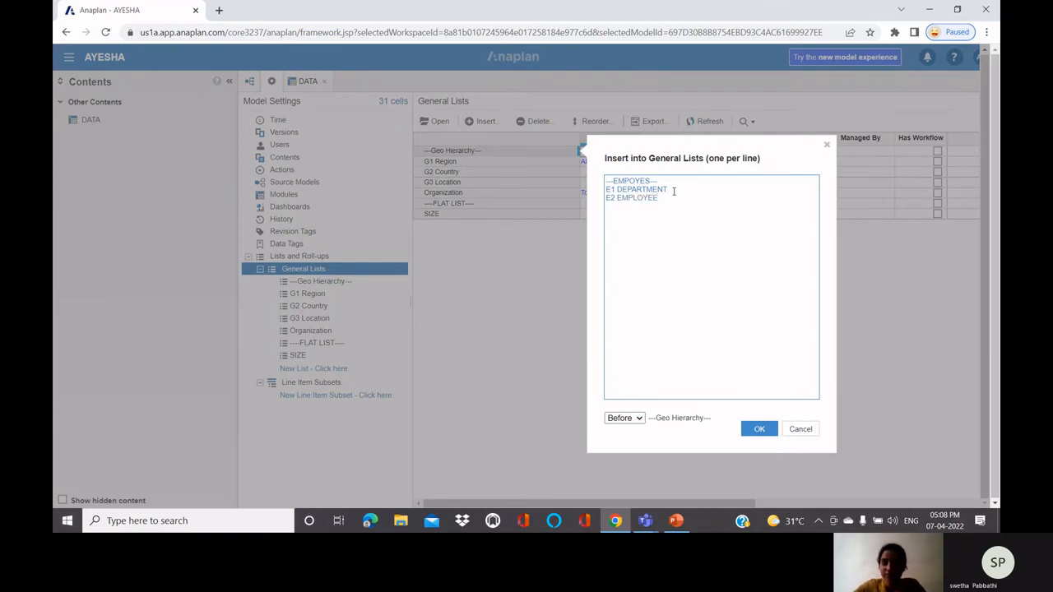
pyautogui.click(639, 419)
pyautogui.click(628, 458)
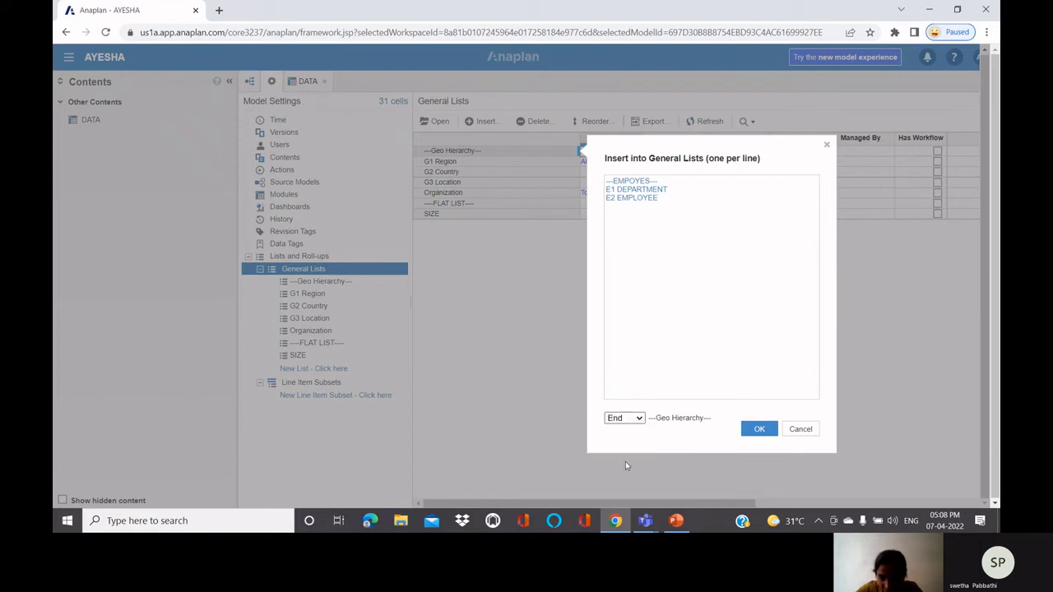
pyautogui.click(758, 429)
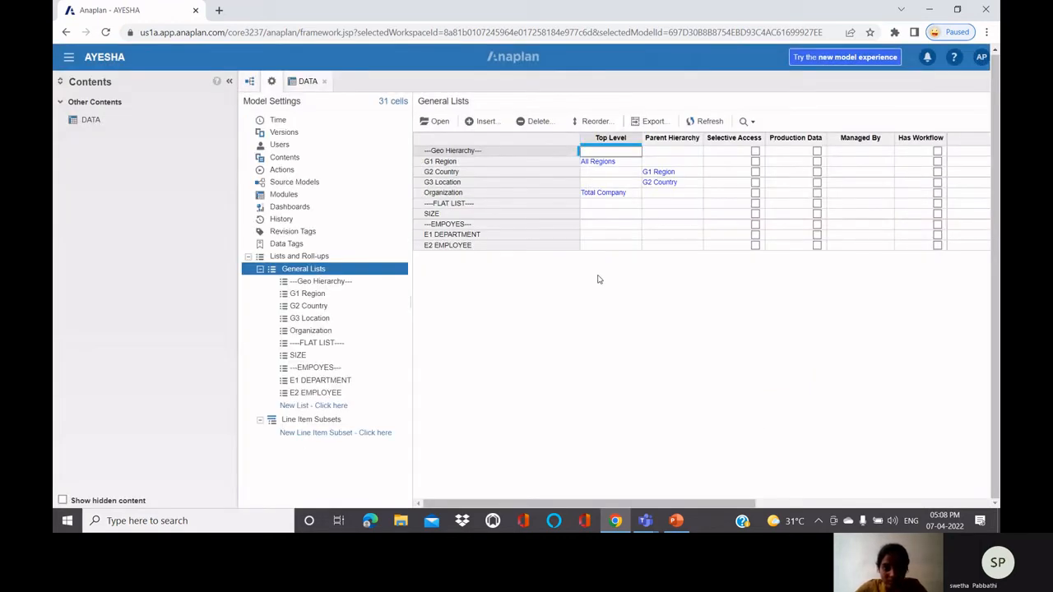
# Set the Top Level of the ---EMPOYES--- list to ALL EMPLOYESS
pyautogui.click(630, 225)
pyautogui.doubleClick(630, 226)
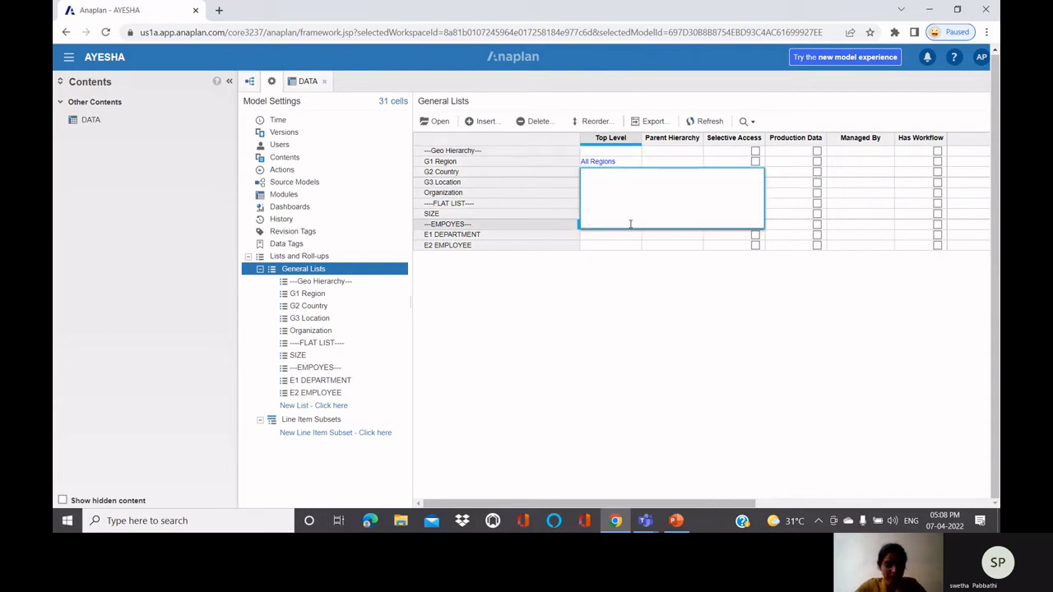
pyautogui.write('ALL')
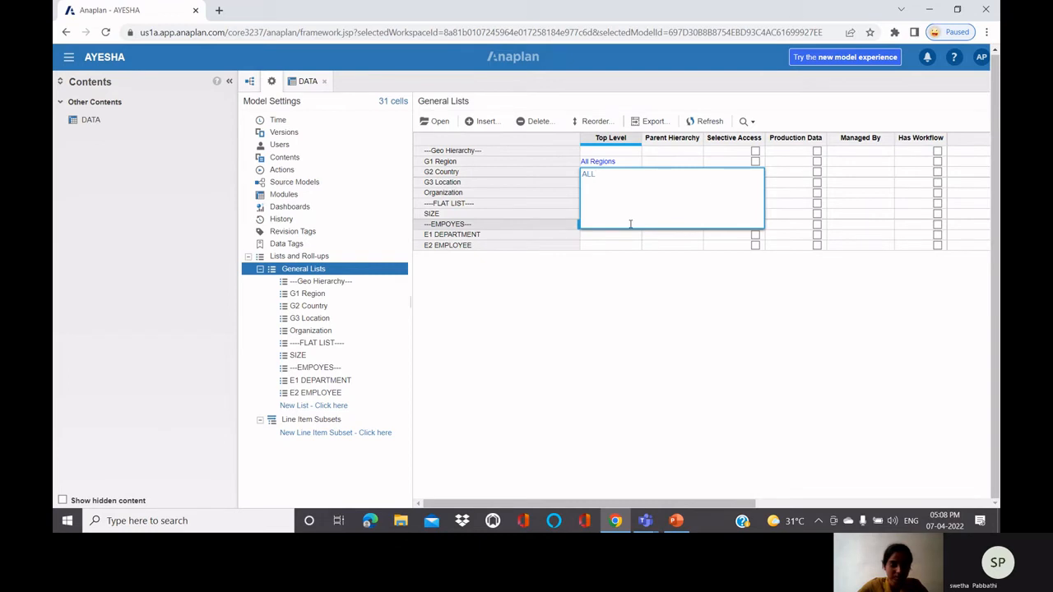
pyautogui.write(' EMPLOYESS')
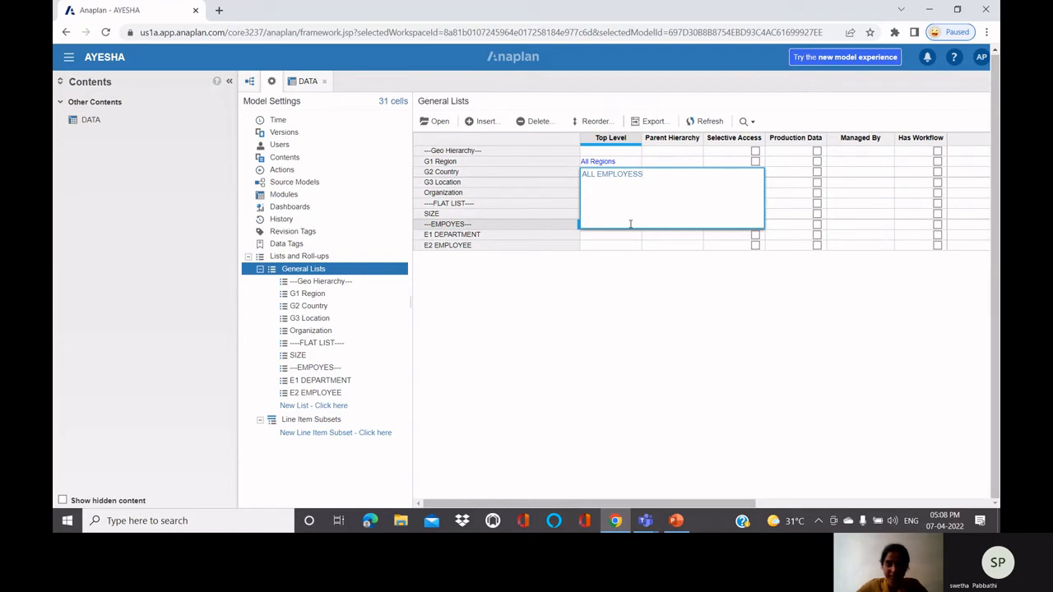
pyautogui.press('Return')
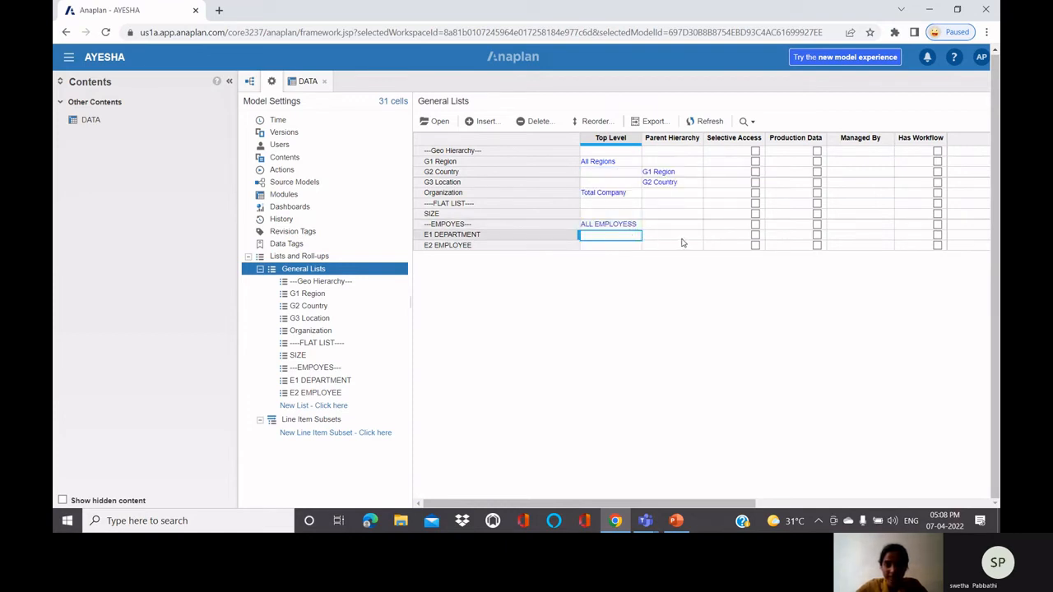
# Try to set E1 DEPARTMENT as its own Parent Hierarchy
pyautogui.click(687, 239)
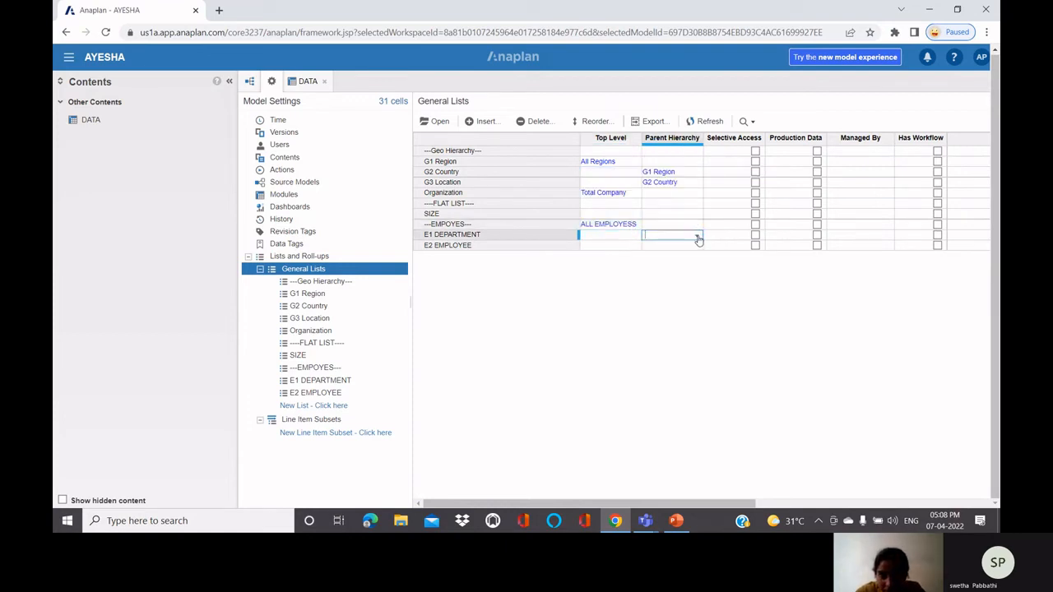
pyautogui.click(698, 239)
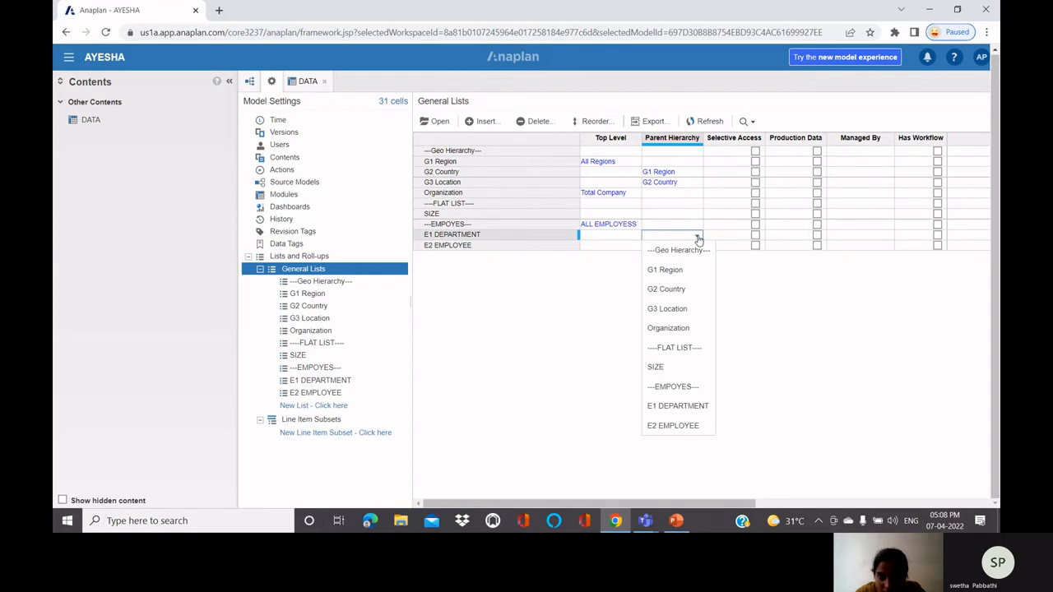
pyautogui.click(688, 406)
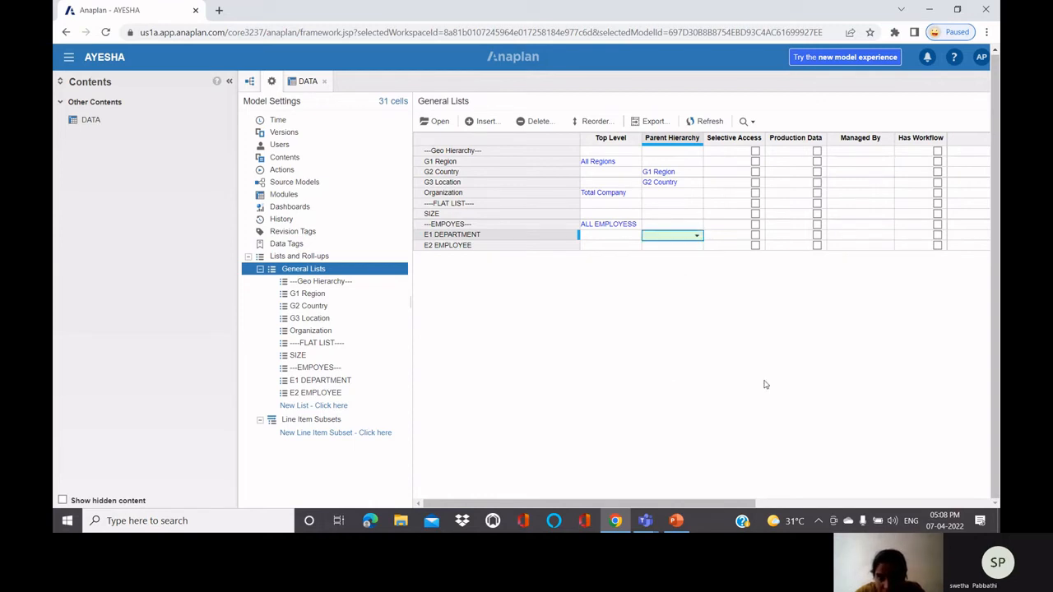
# Set the Parent Hierarchy of E2 EMPLOYEE to E1 DEPARTMENT
pyautogui.click(698, 246)
pyautogui.click(697, 247)
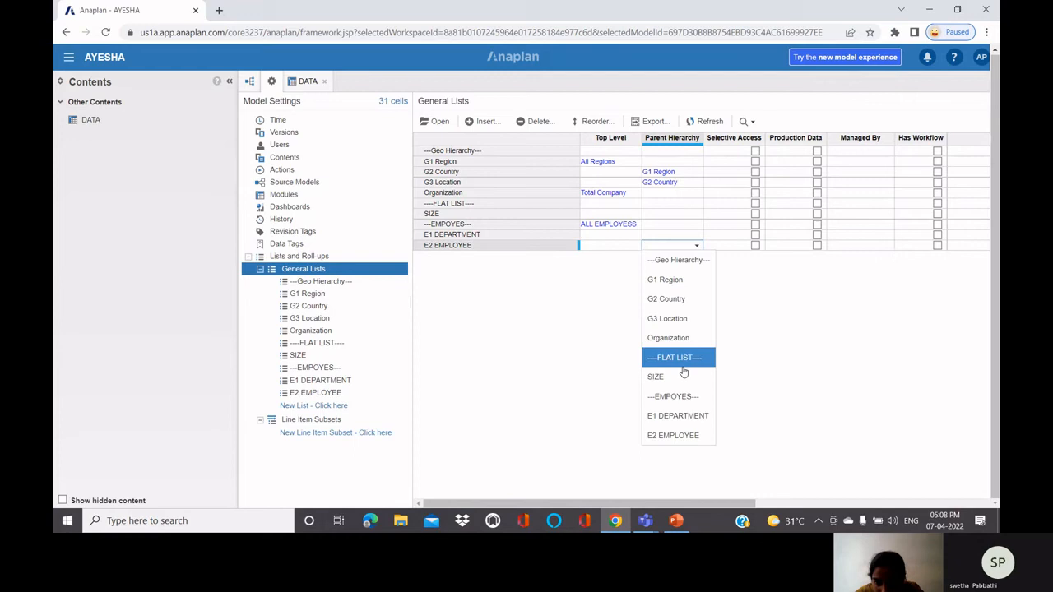
pyautogui.click(687, 415)
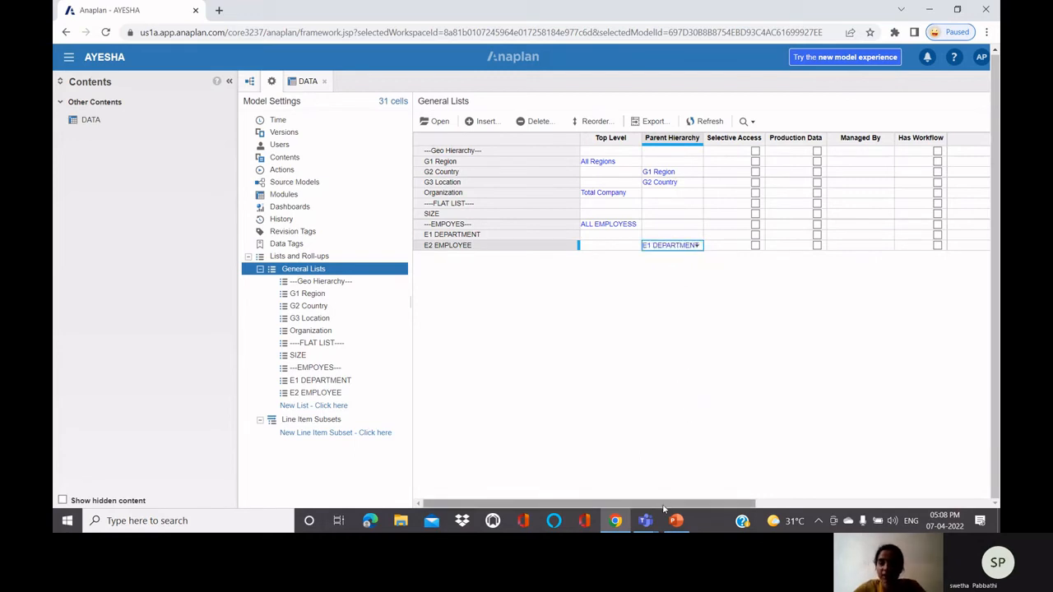
# Mark E2 EMPLOYEE as a Numbered list and check its tree view before returning to General Lists
pyautogui.moveTo(664, 505); pyautogui.dragTo(798, 520)
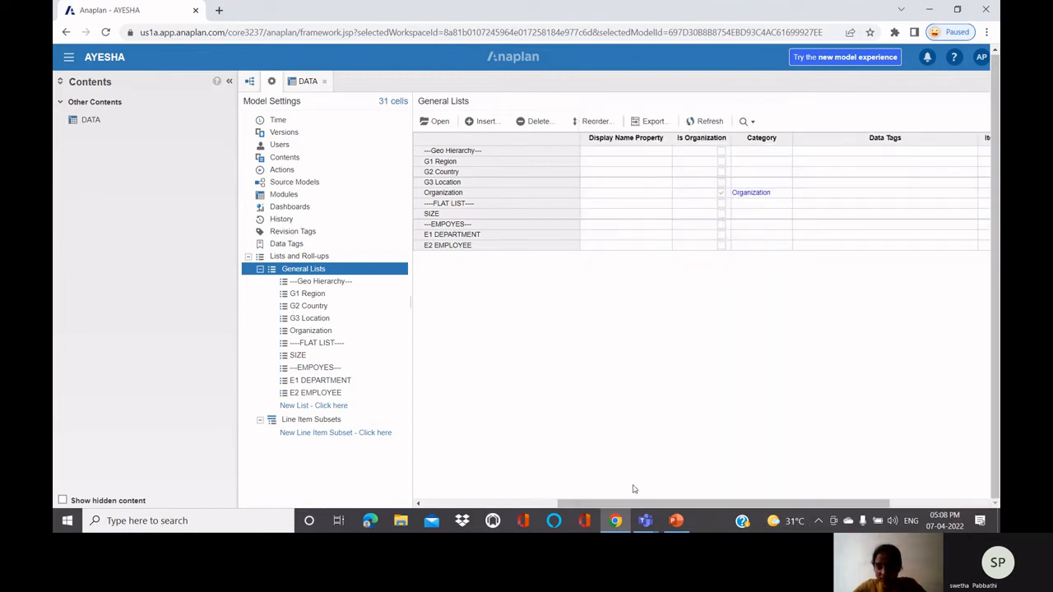
pyautogui.moveTo(655, 505); pyautogui.dragTo(634, 519)
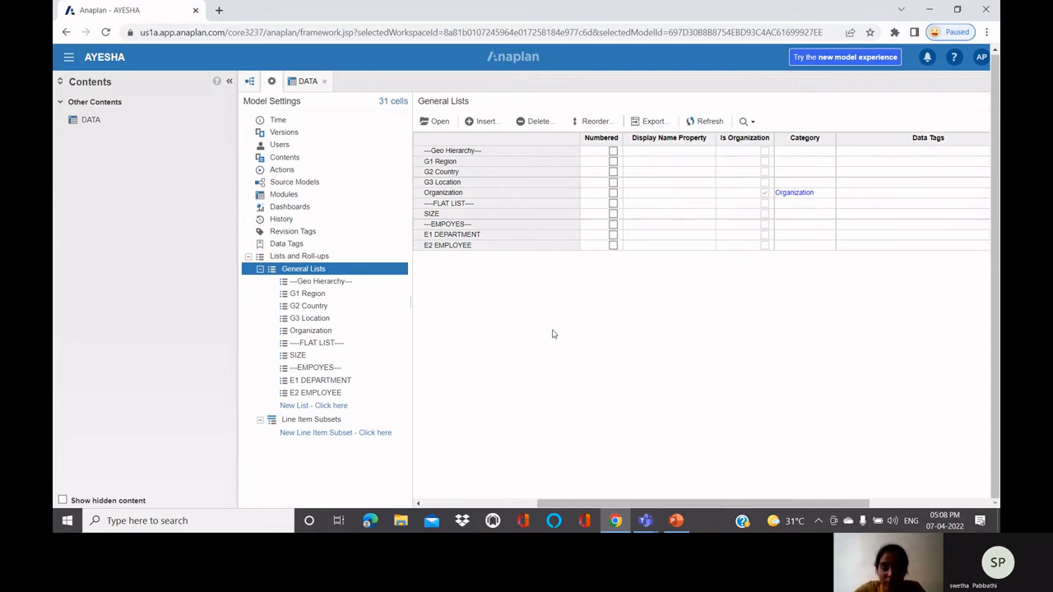
pyautogui.click(613, 246)
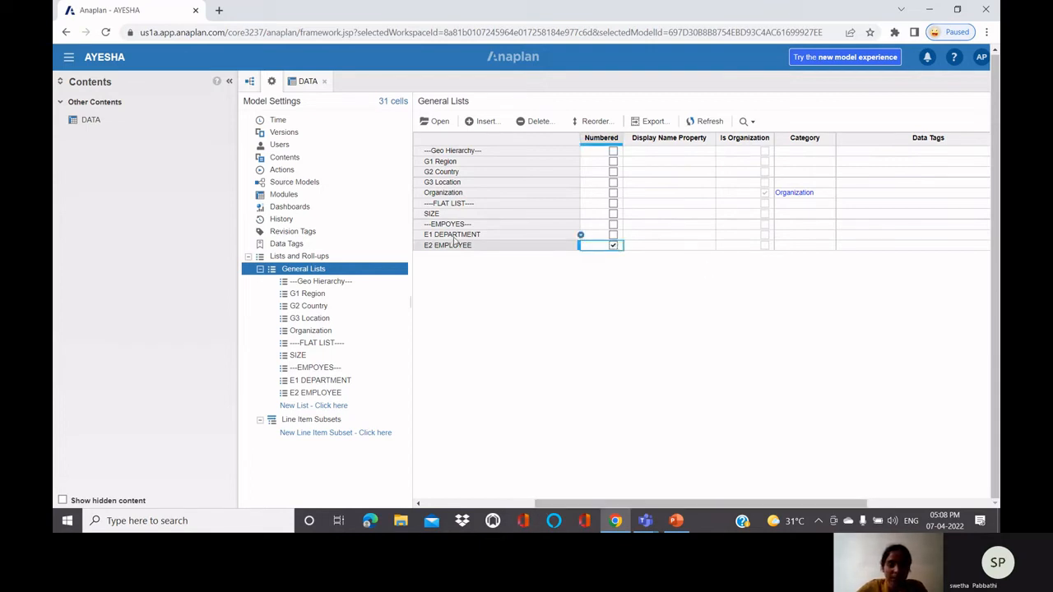
pyautogui.click(441, 122)
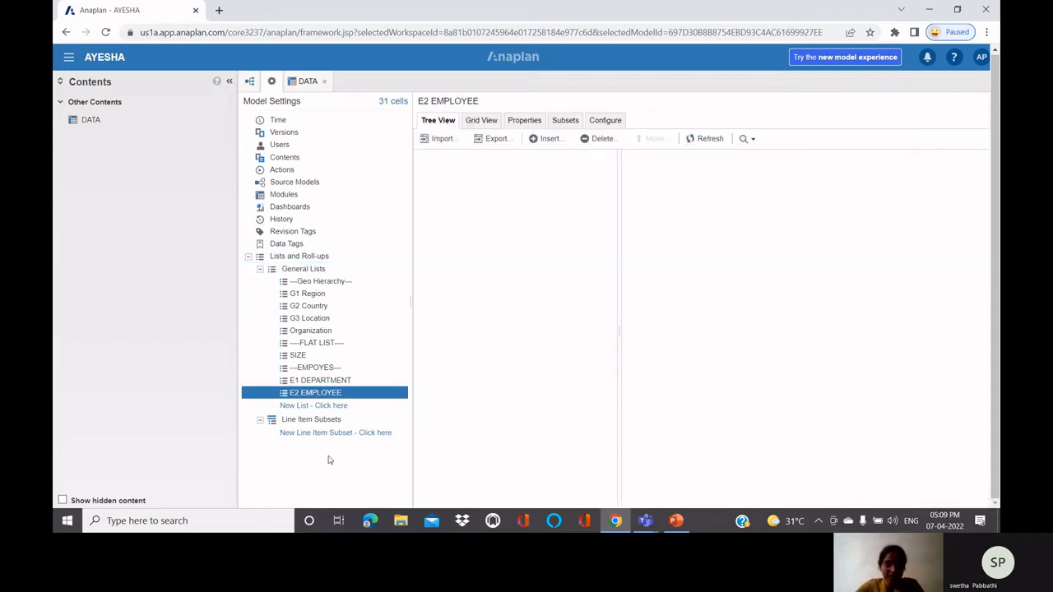
pyautogui.click(337, 272)
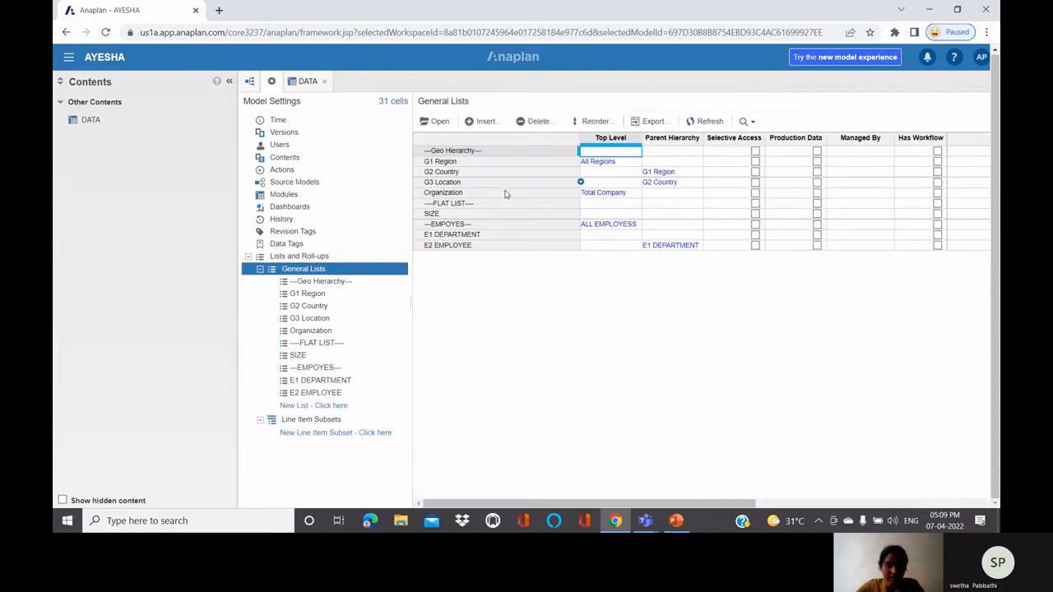
# Rename the E2 EMPLOYEE list to E2 EMPLOYEE #
pyautogui.click(506, 247)
pyautogui.click(506, 247)
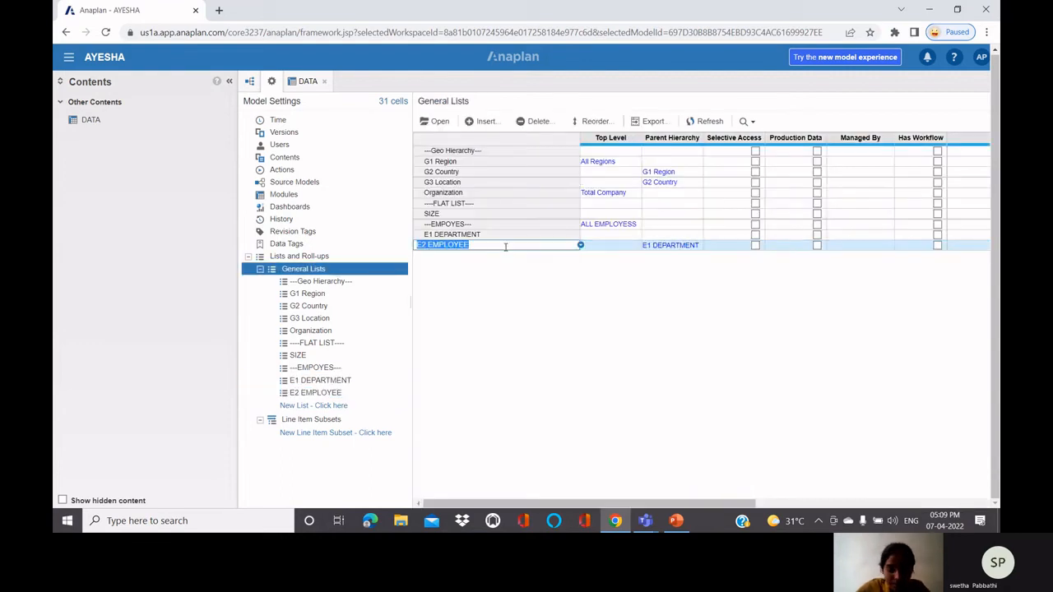
pyautogui.click(505, 247)
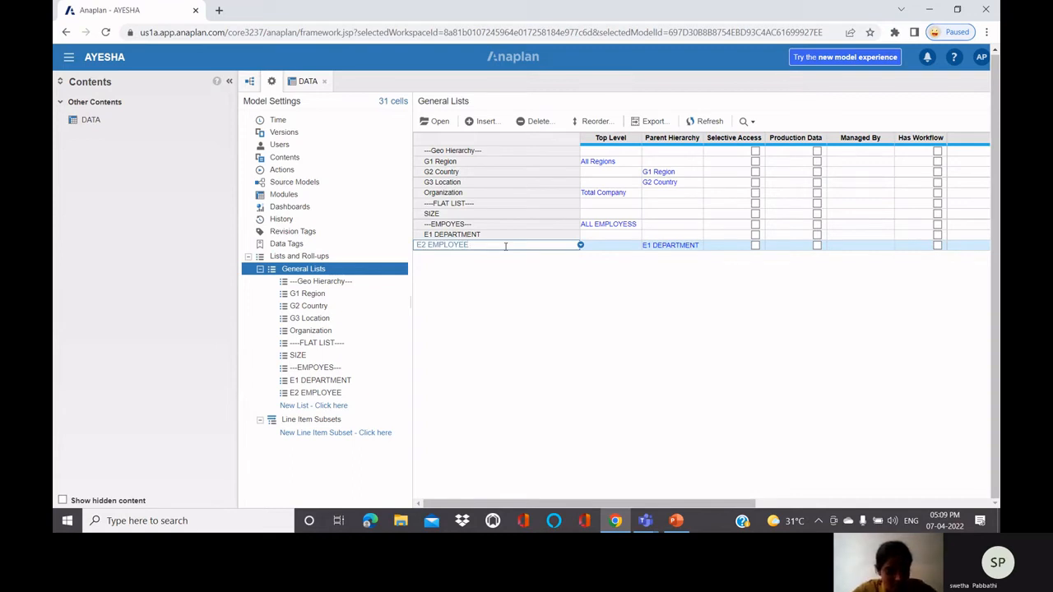
pyautogui.write('#')
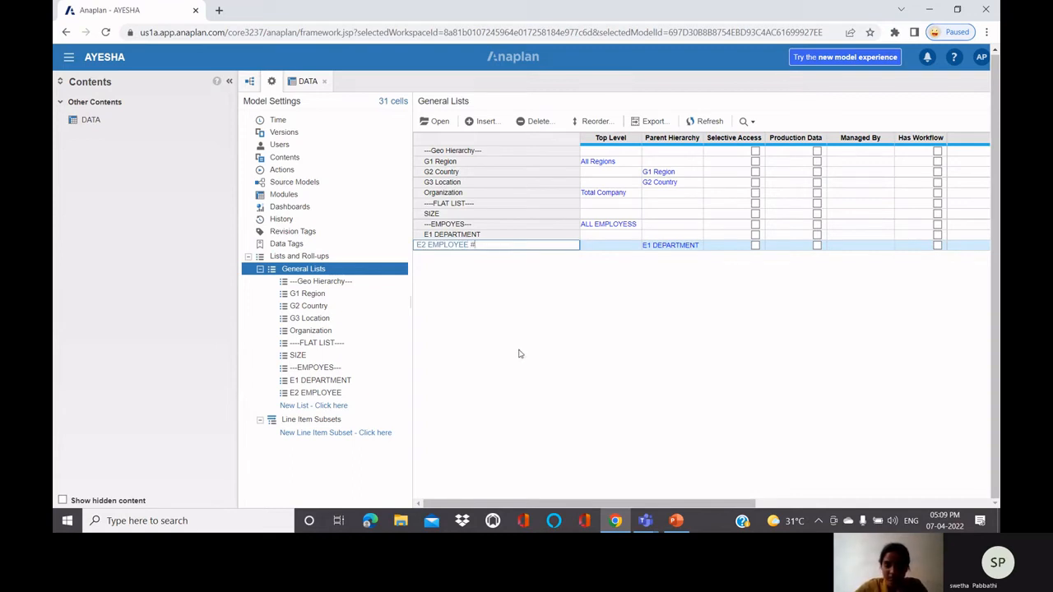
pyautogui.press('Return')
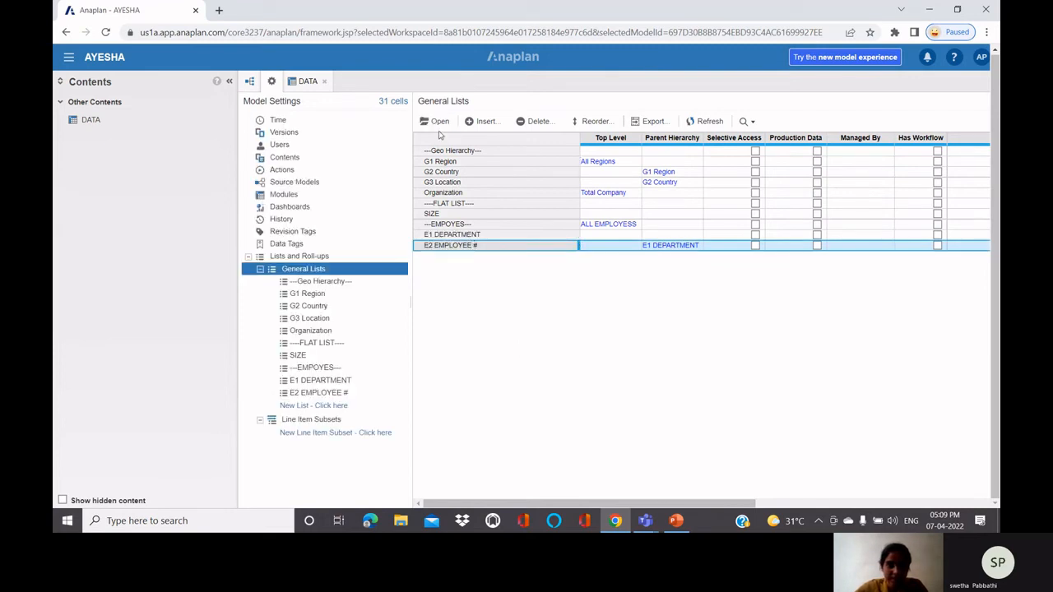
# Open the E2 EMPLOYEE # list and insert a property named Display Name
pyautogui.click(437, 122)
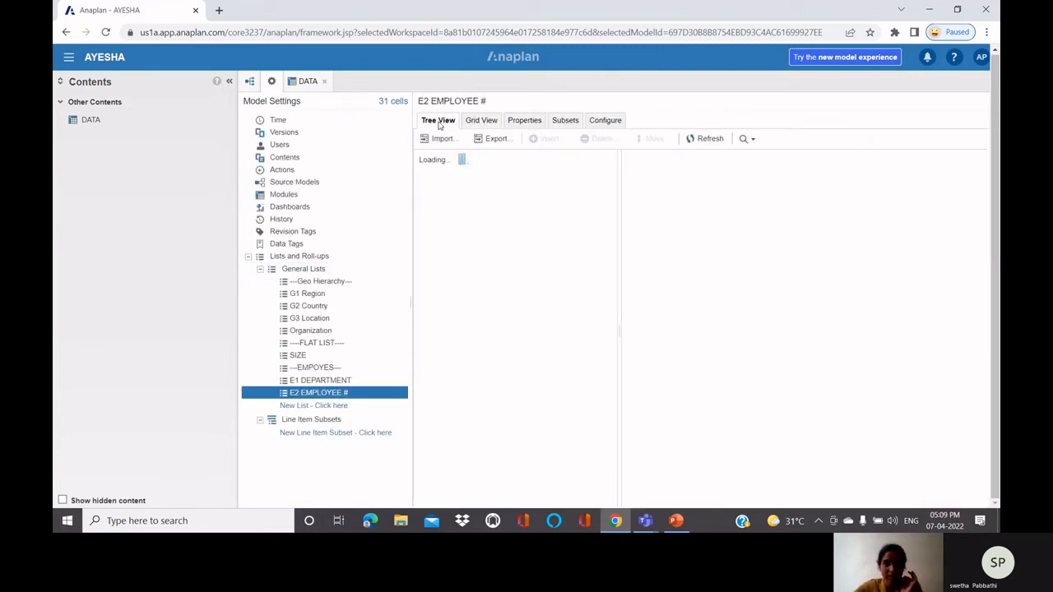
pyautogui.click(521, 121)
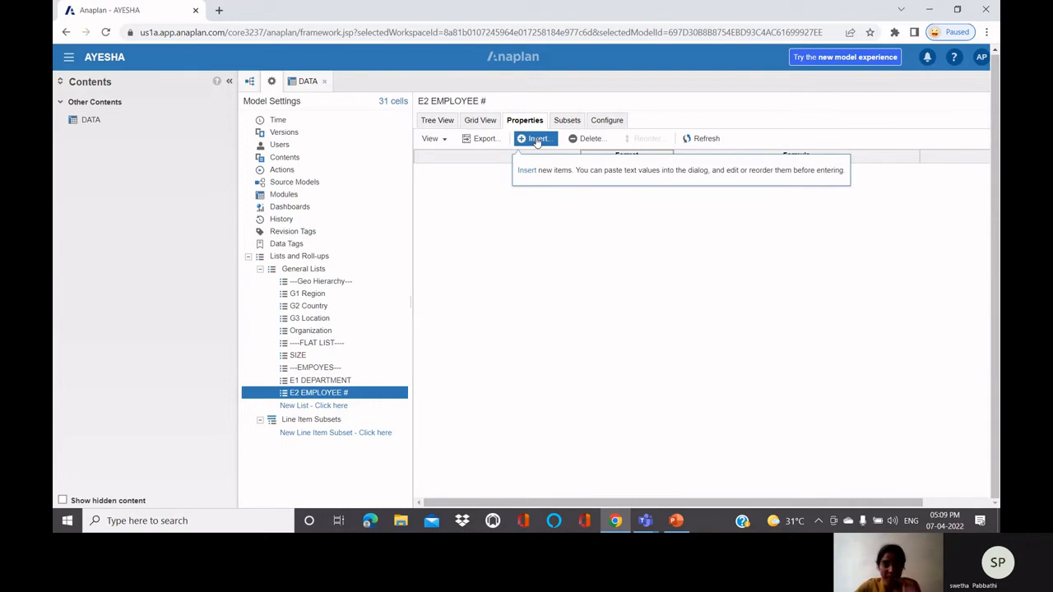
pyautogui.click(536, 139)
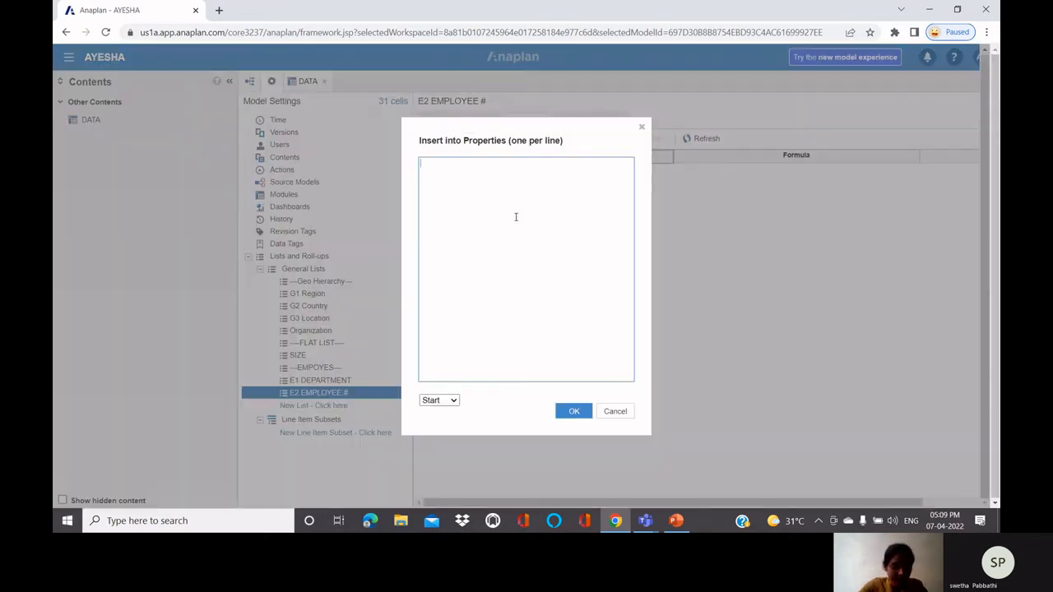
pyautogui.write('Display')
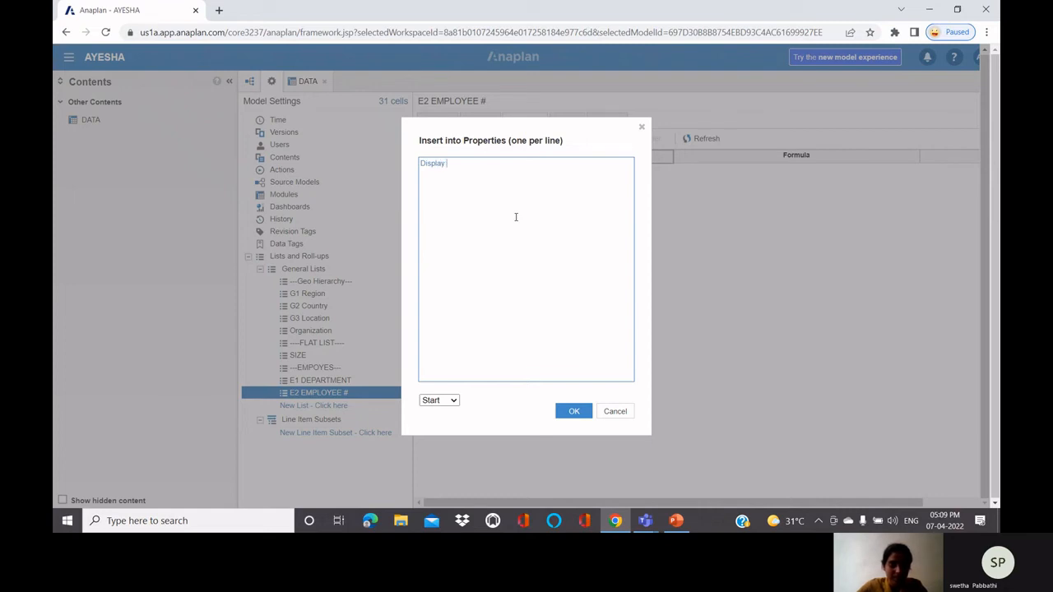
pyautogui.write(' Name')
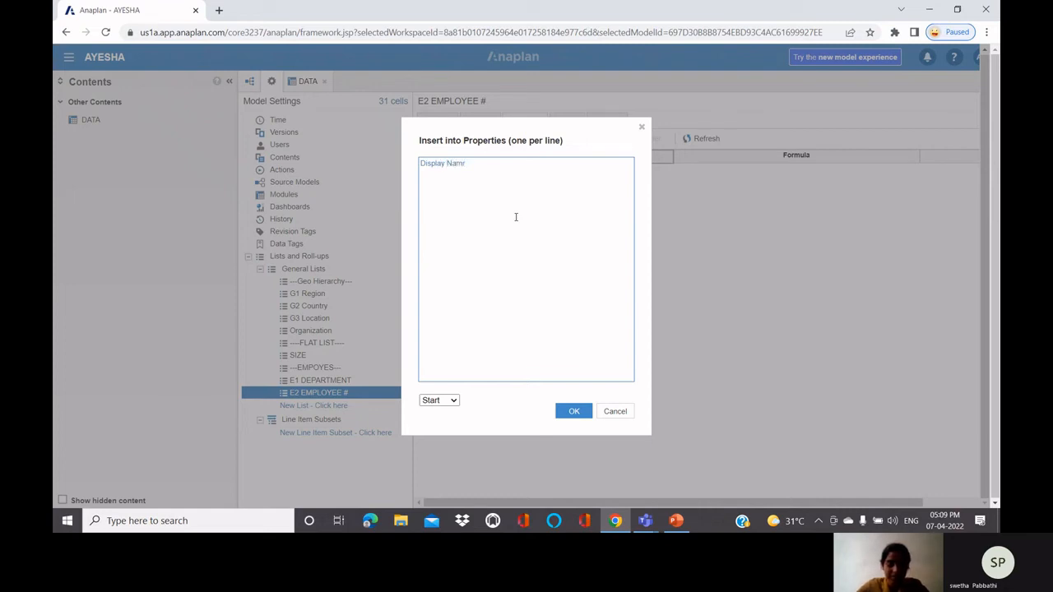
pyautogui.click(574, 413)
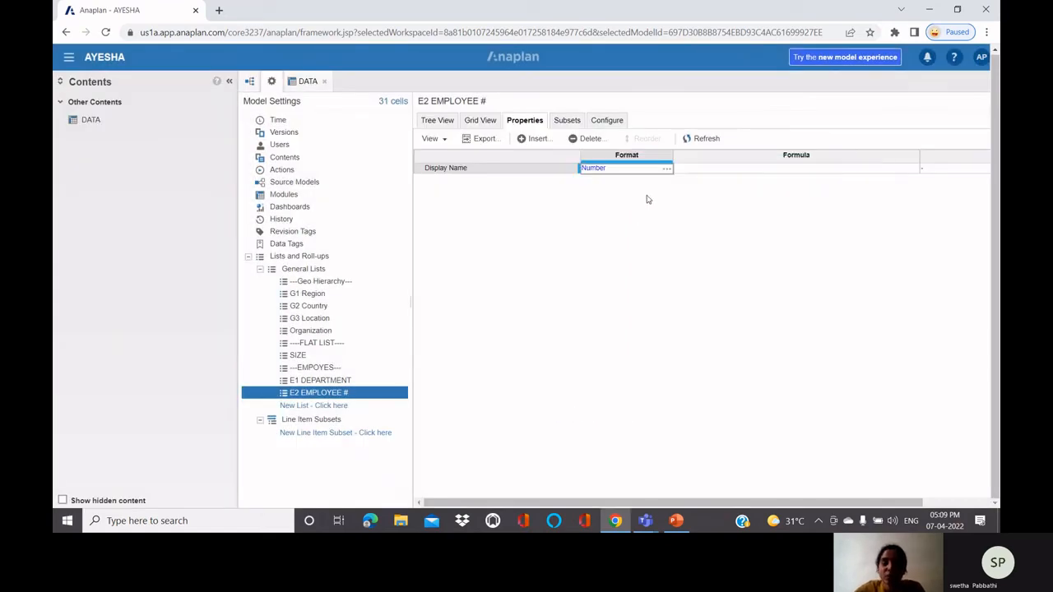
# Set the format of the Display Name property to Text, keeping the General text type
pyautogui.click(666, 171)
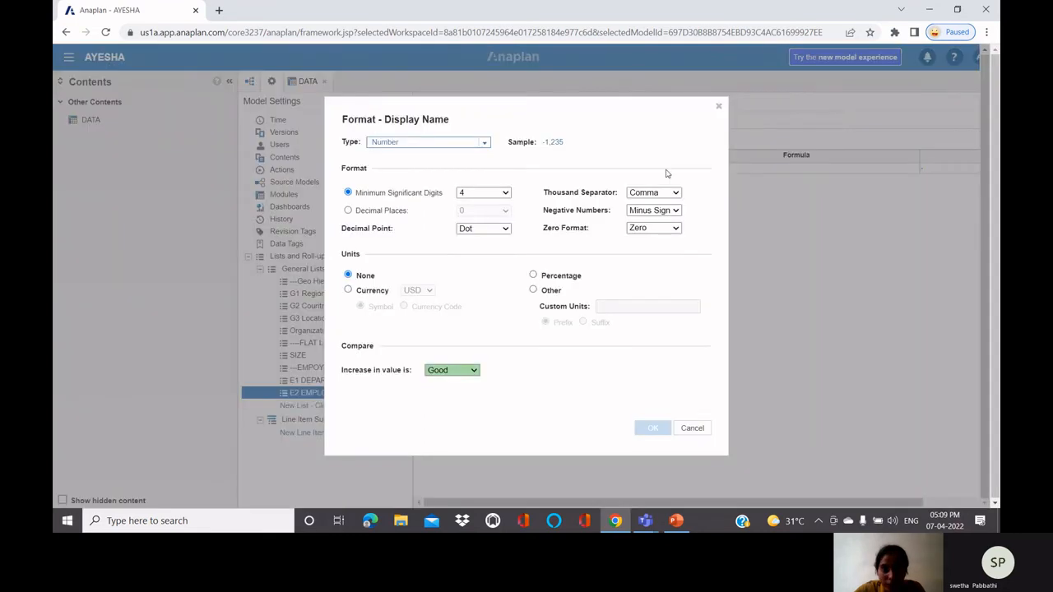
pyautogui.click(484, 143)
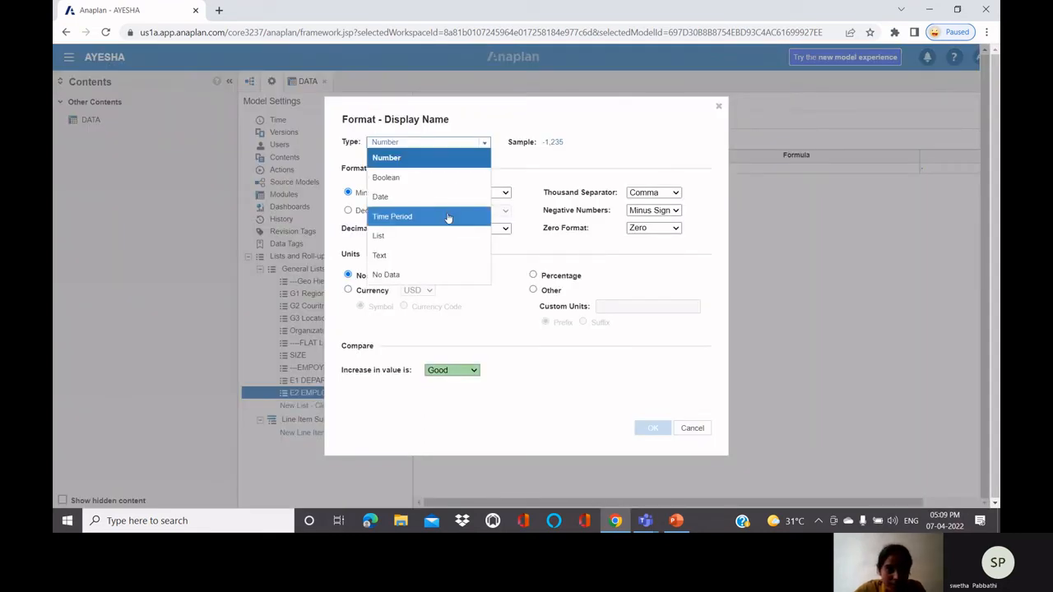
pyautogui.click(411, 255)
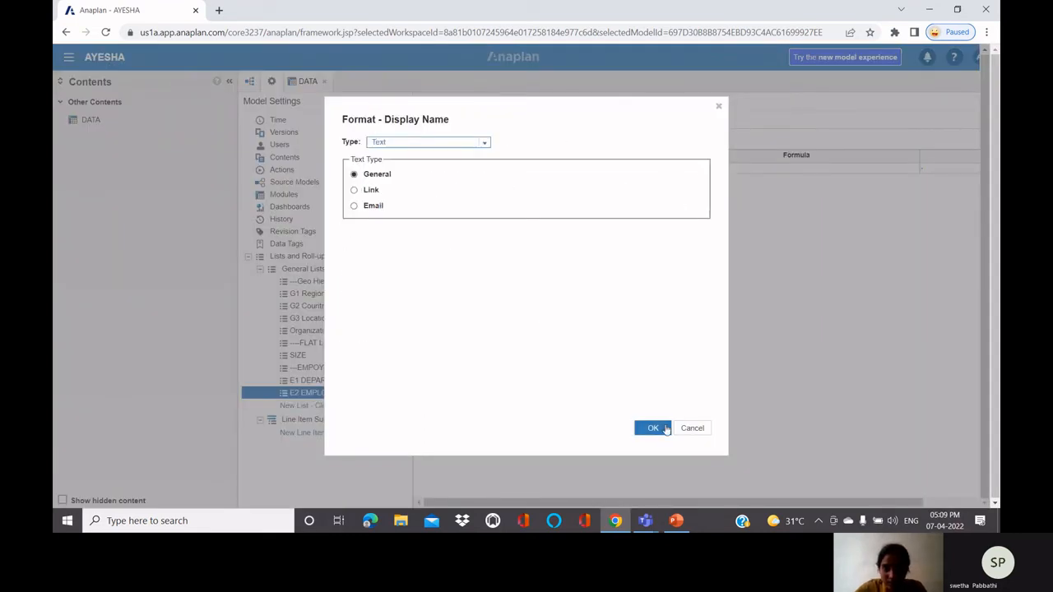
pyautogui.click(664, 428)
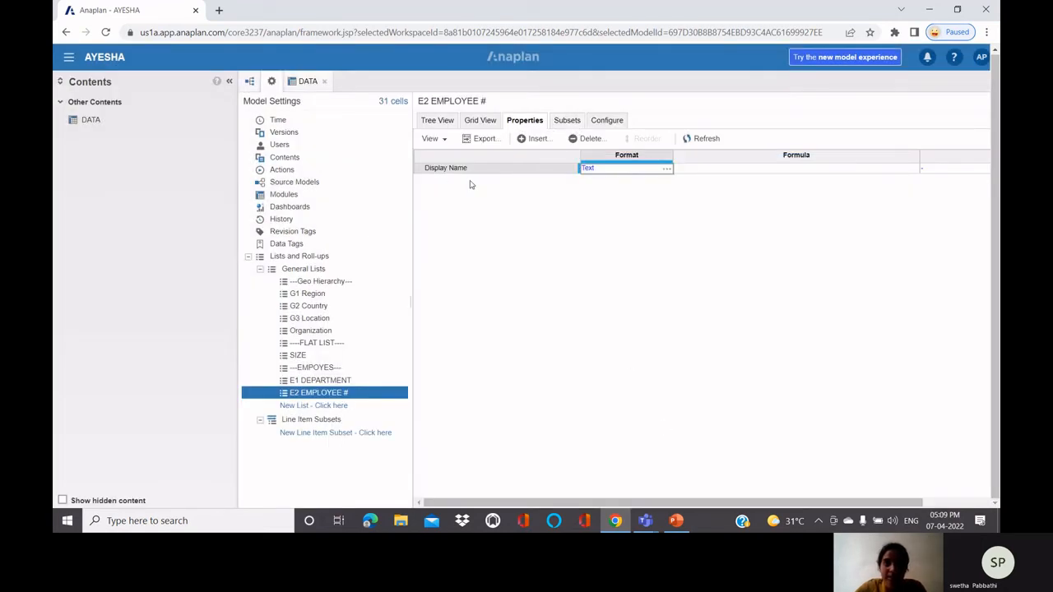
# Insert a subset named active#? into the E2 EMPLOYEE # list
pyautogui.click(565, 121)
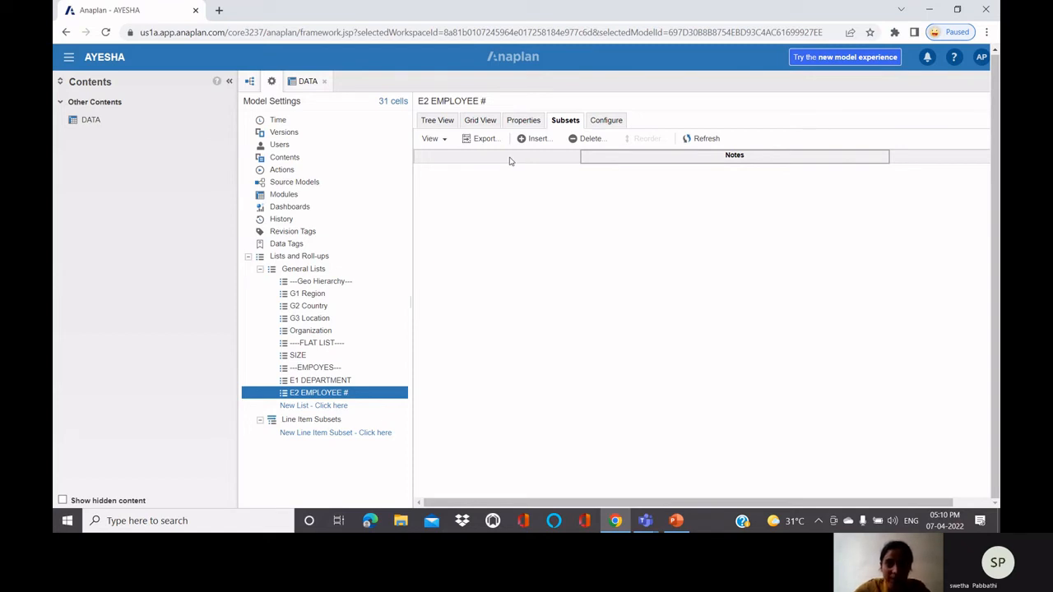
pyautogui.click(527, 140)
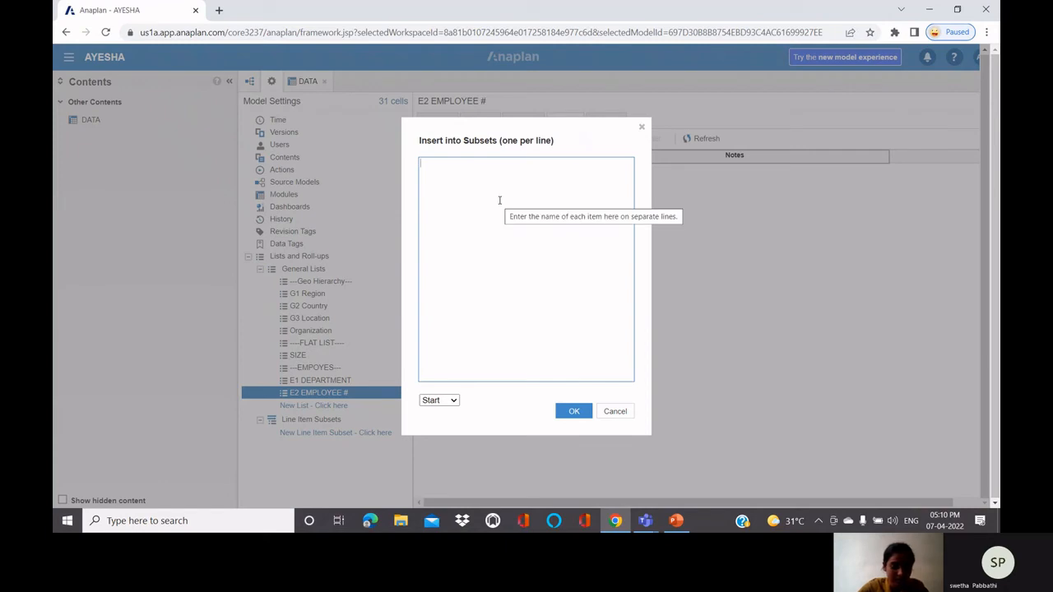
pyautogui.write('a')
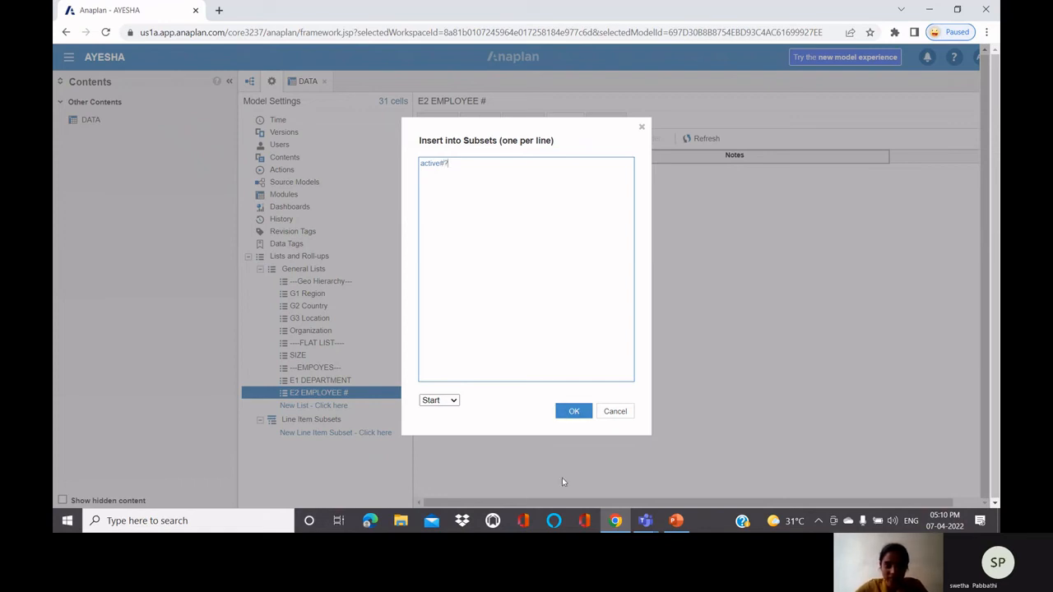
pyautogui.click(573, 410)
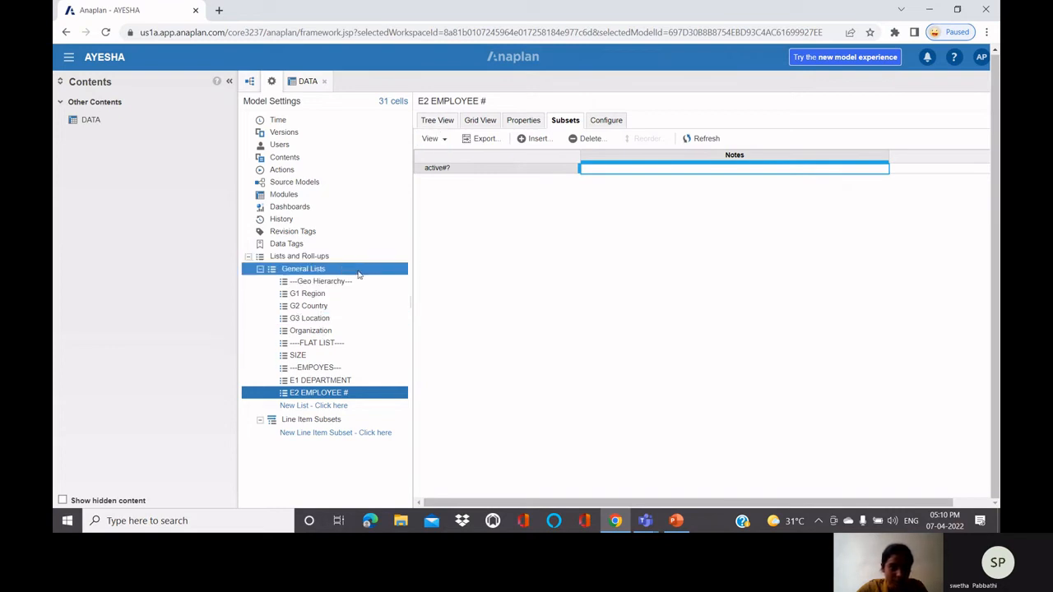
# In General Lists, set the Display Name Property of E2 EMPLOYEE # to Display Name
pyautogui.click(304, 269)
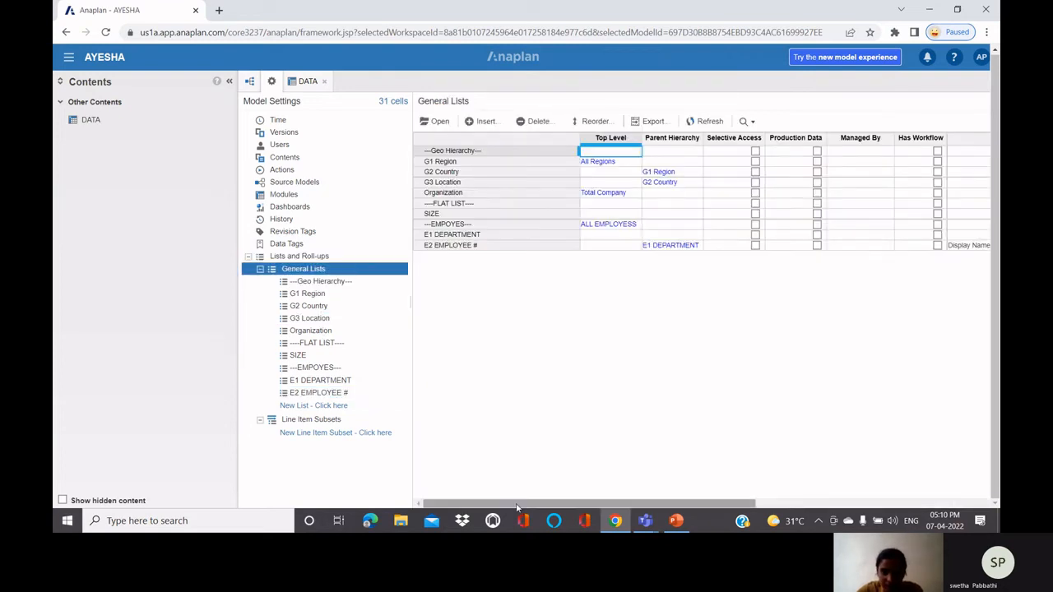
pyautogui.moveTo(518, 503); pyautogui.dragTo(574, 508)
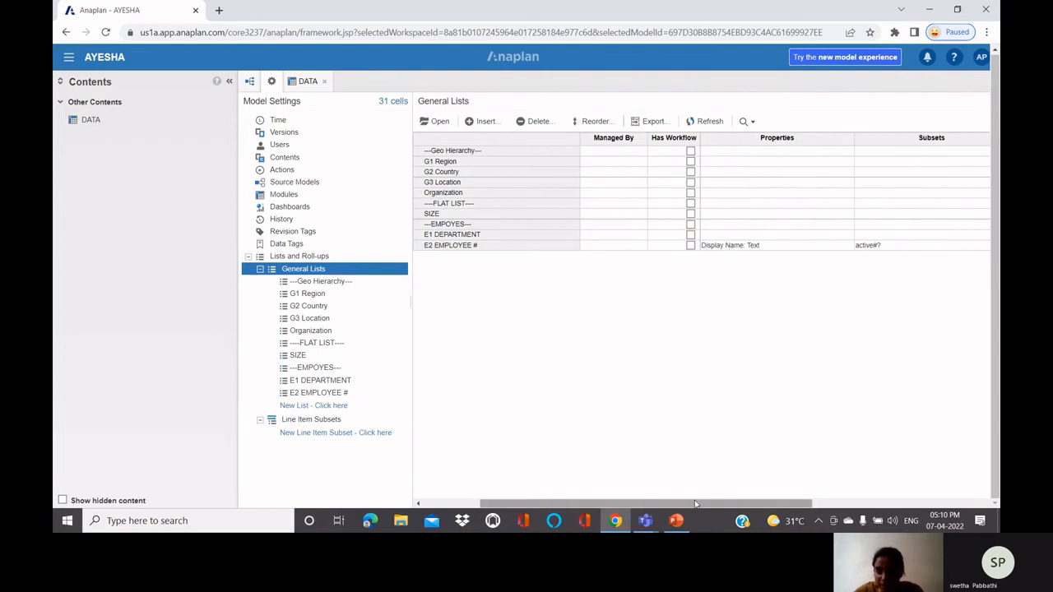
pyautogui.moveTo(696, 504); pyautogui.dragTo(738, 511)
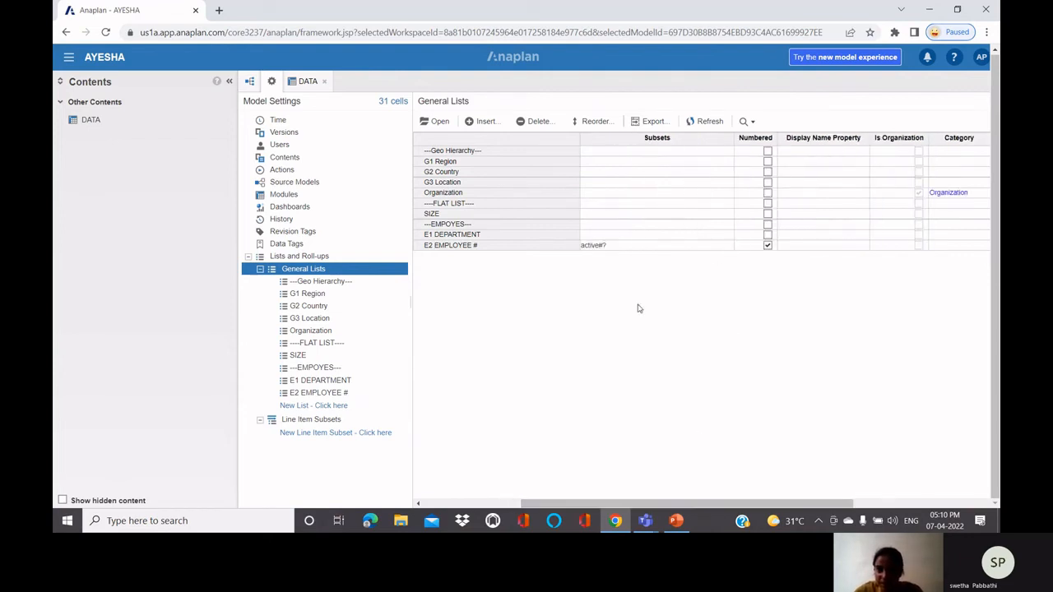
pyautogui.click(655, 506)
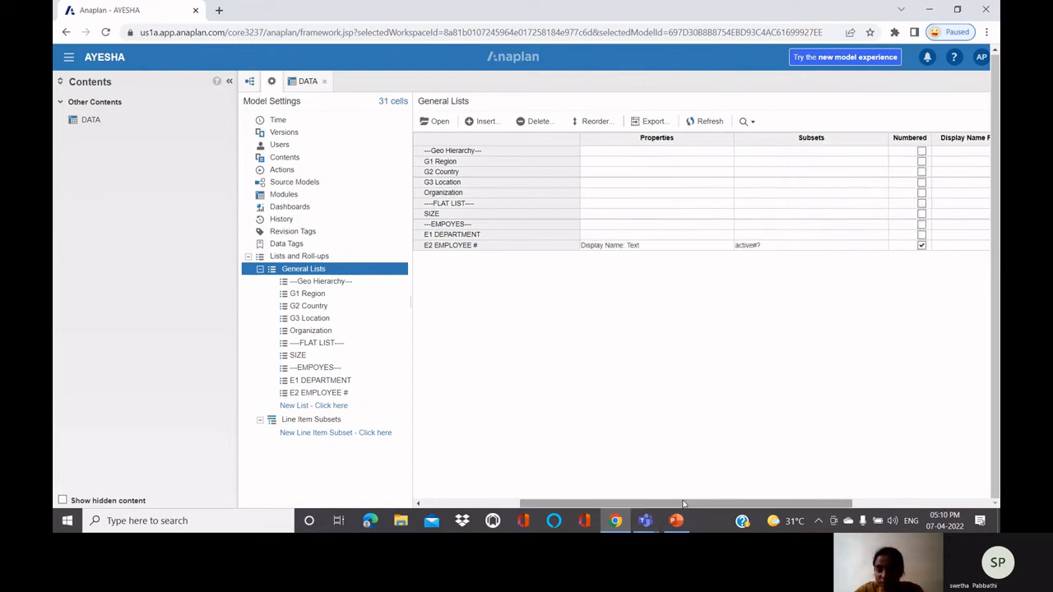
pyautogui.moveTo(700, 505); pyautogui.dragTo(708, 506)
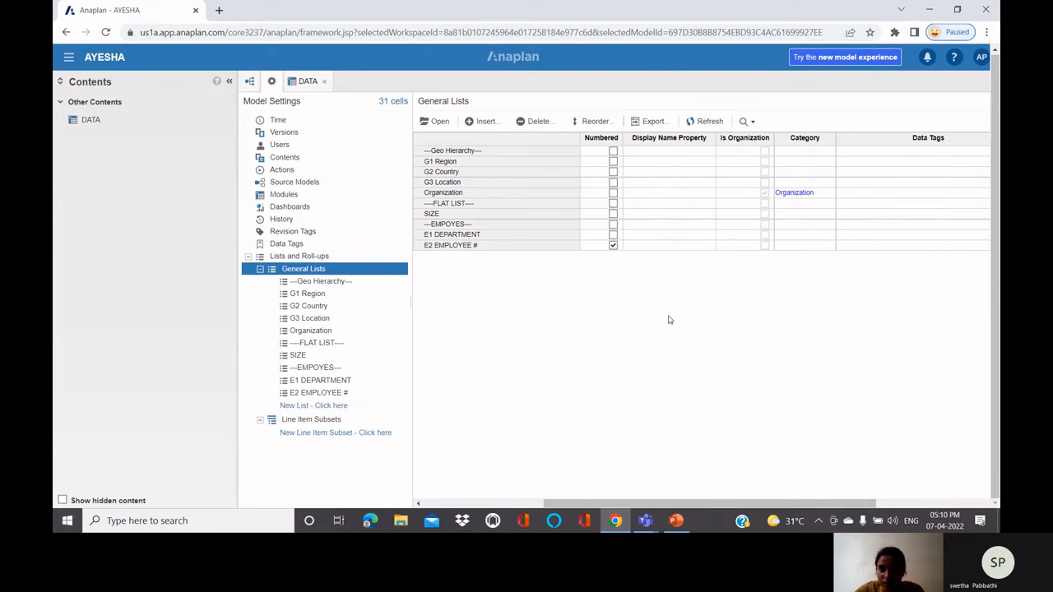
pyautogui.click(659, 247)
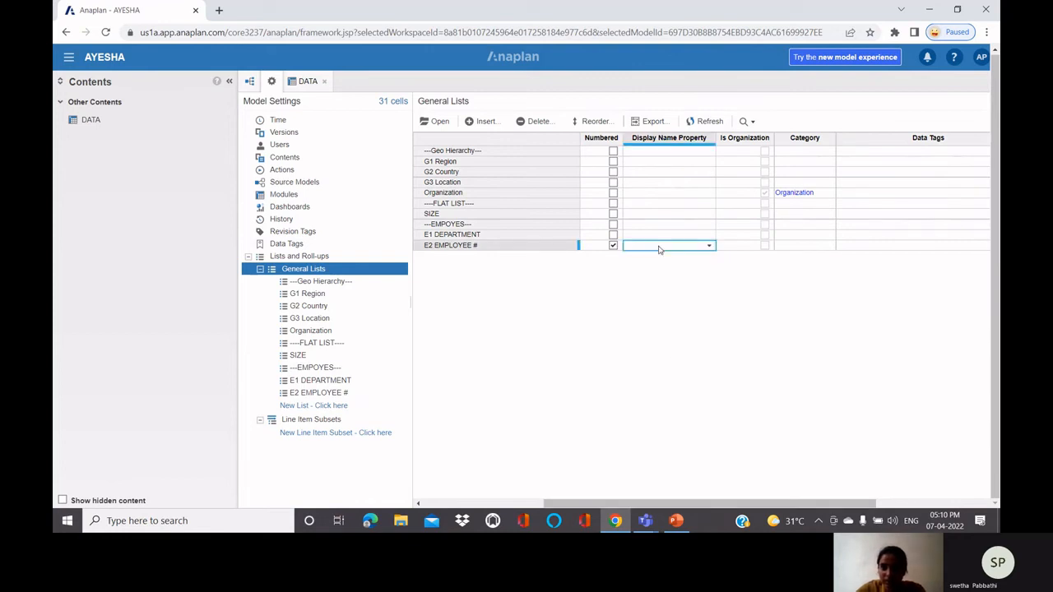
pyautogui.click(709, 246)
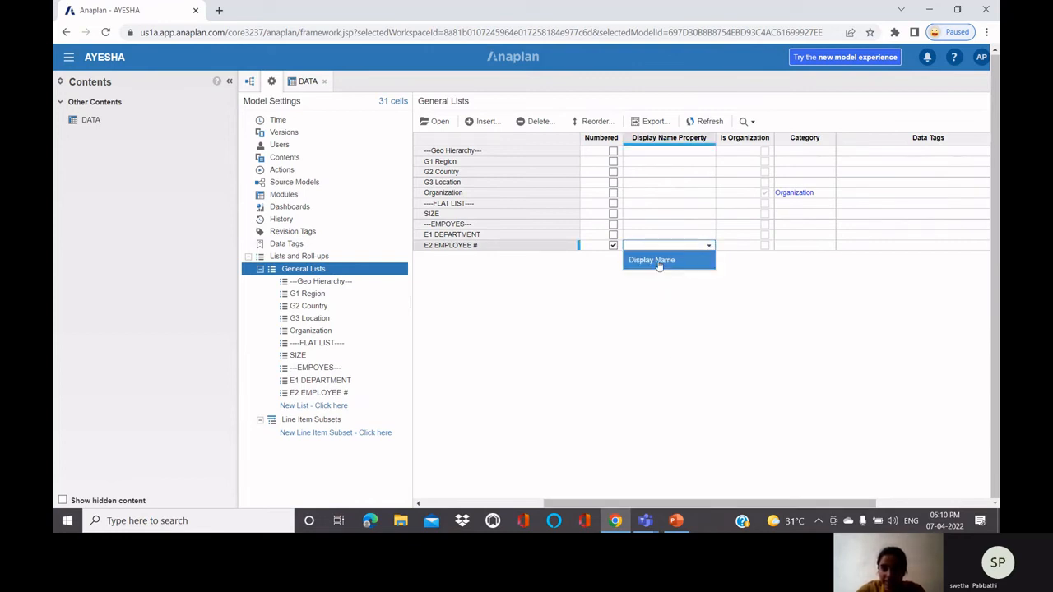
pyautogui.click(658, 262)
# Open the E1 DEPARTMENT list and upload the Departments file from Downloads as a new import source
pyautogui.click(581, 234)
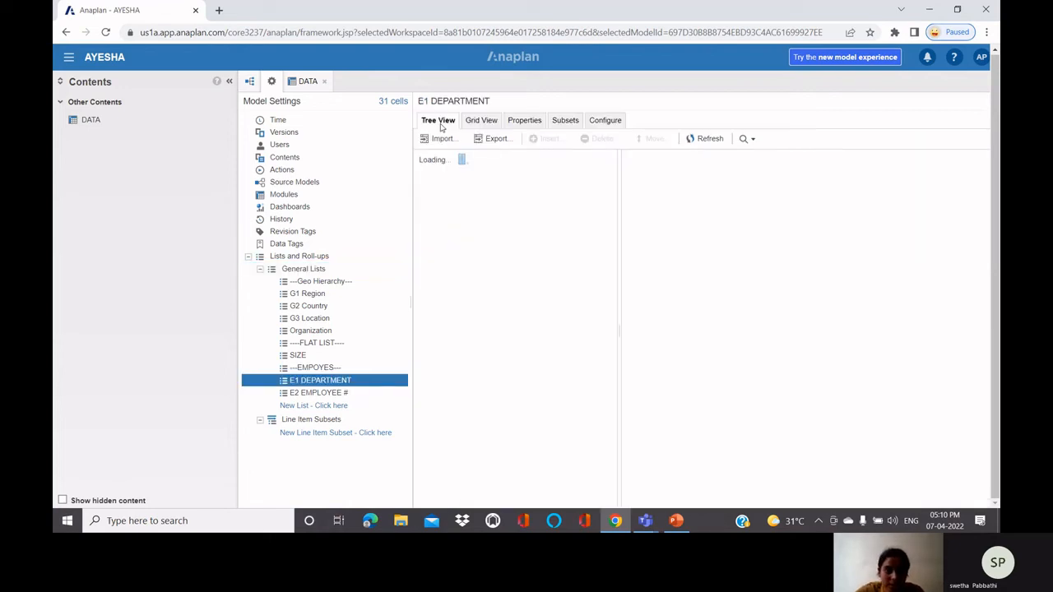
pyautogui.click(443, 140)
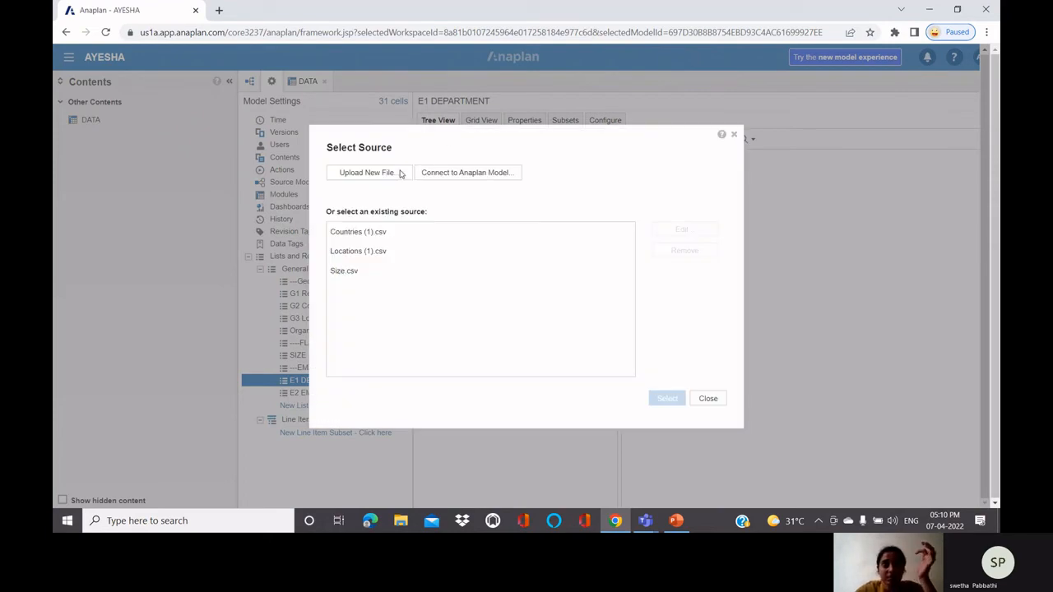
pyautogui.click(403, 172)
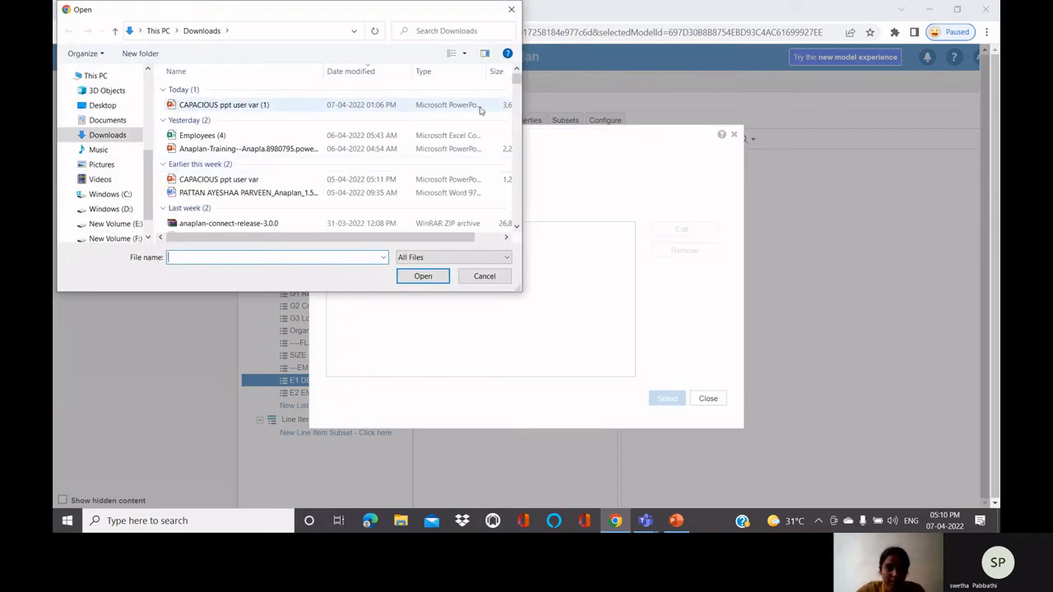
pyautogui.moveTo(517, 79); pyautogui.dragTo(522, 155)
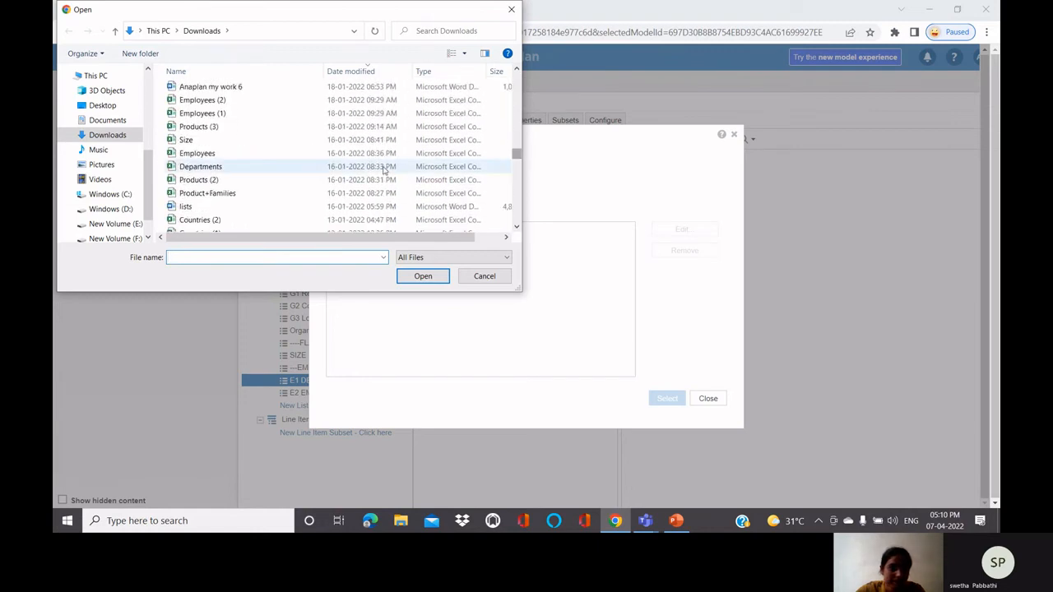
pyautogui.click(342, 168)
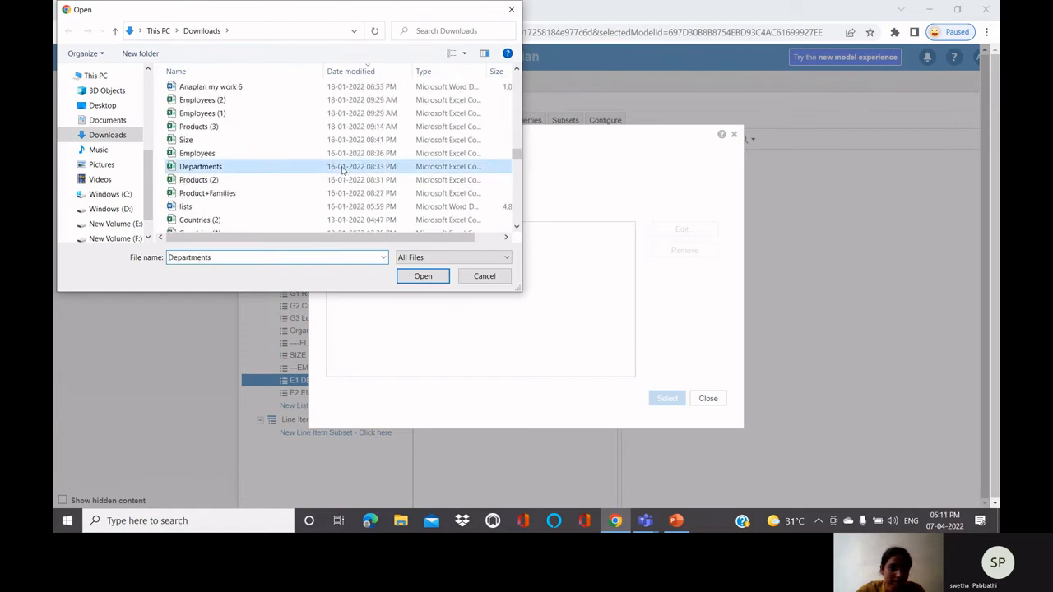
pyautogui.click(423, 278)
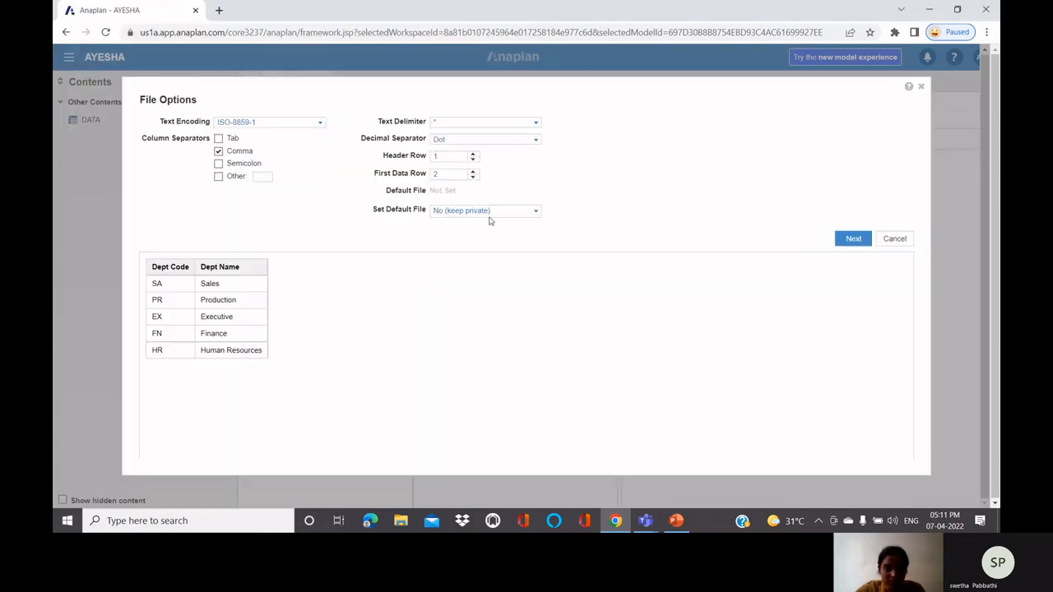
# Set the default file option of the Departments import to Admins Only and continue to the column mapping
pyautogui.click(533, 211)
pyautogui.click(525, 255)
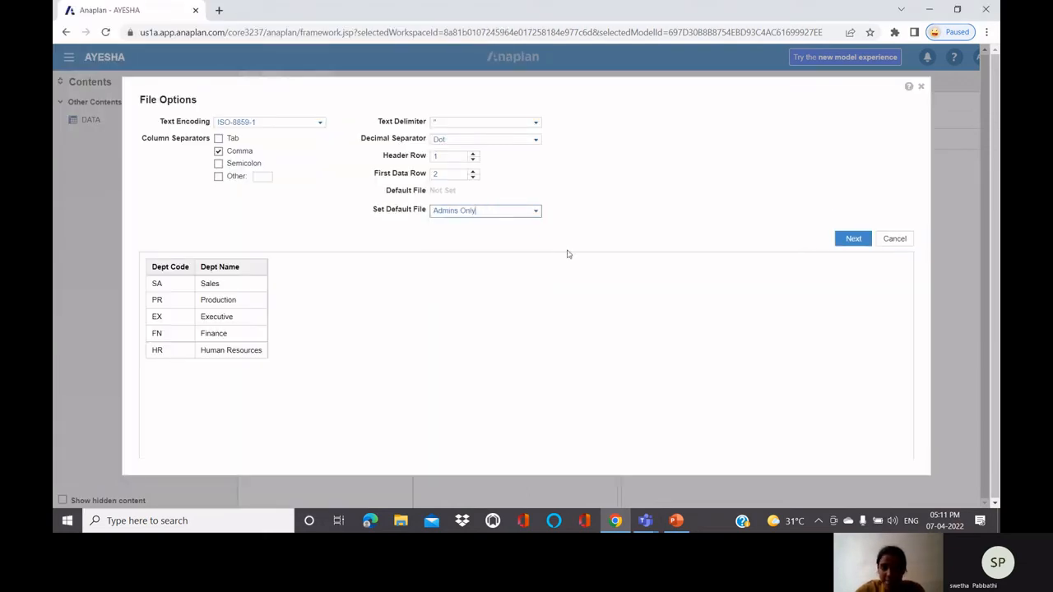
pyautogui.click(854, 240)
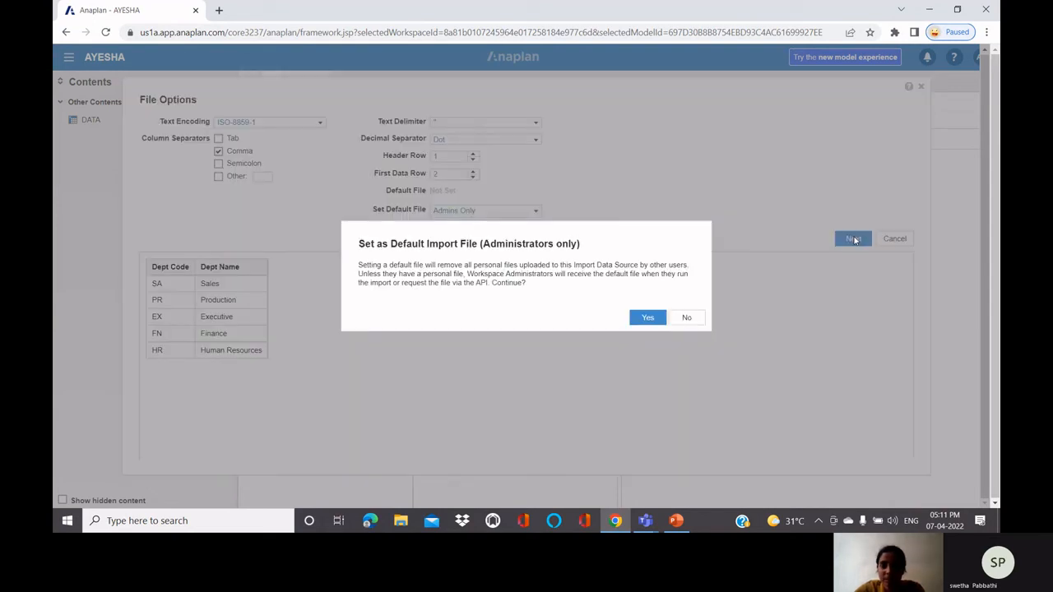
pyautogui.click(650, 317)
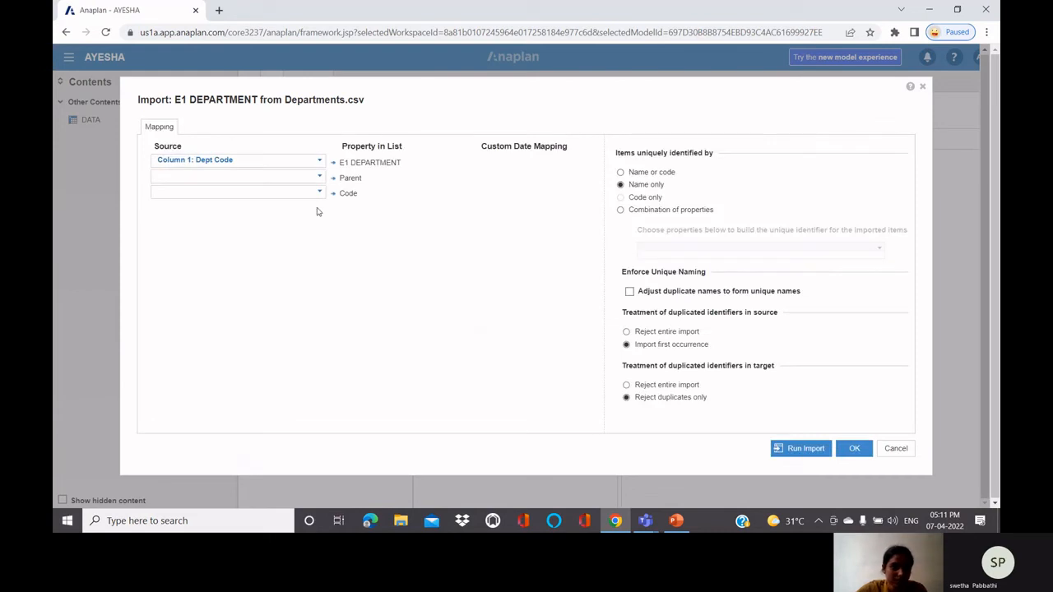
# Map Dept Name to E1 DEPARTMENT and Dept Code to Code, and run the Departments import
pyautogui.click(320, 164)
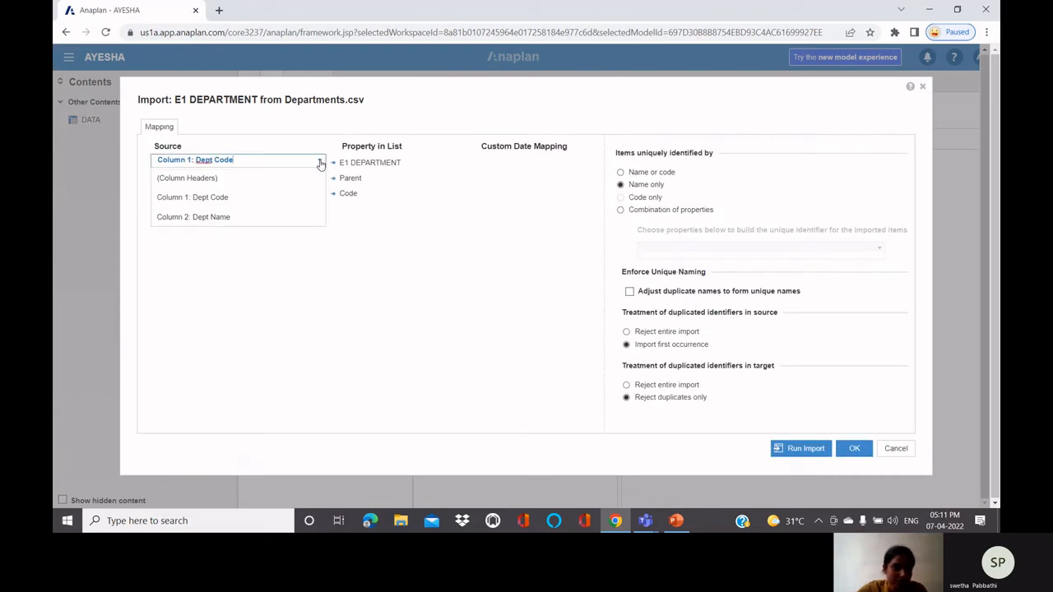
pyautogui.click(314, 222)
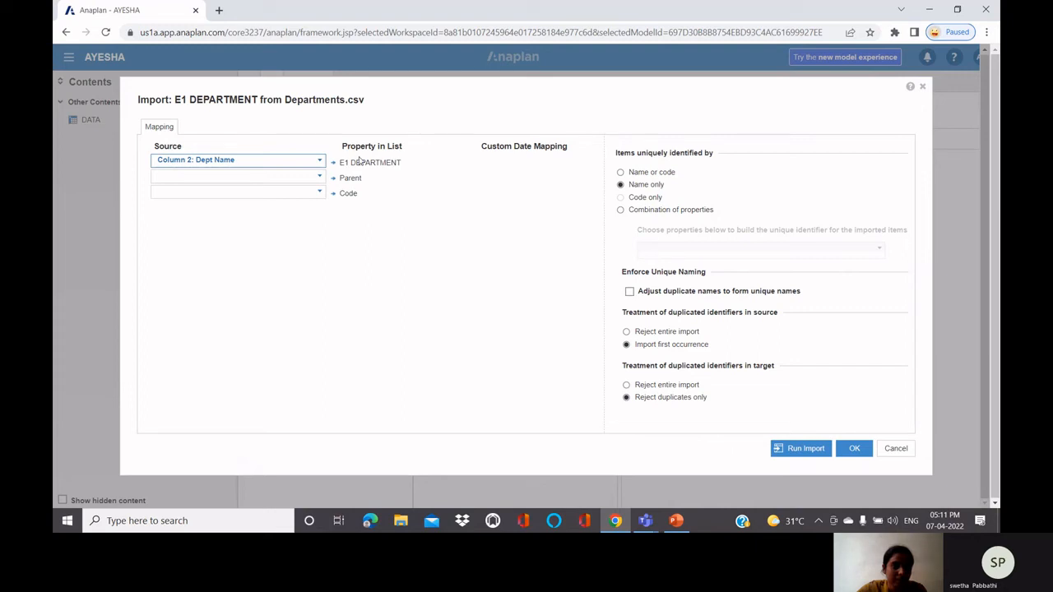
pyautogui.click(320, 193)
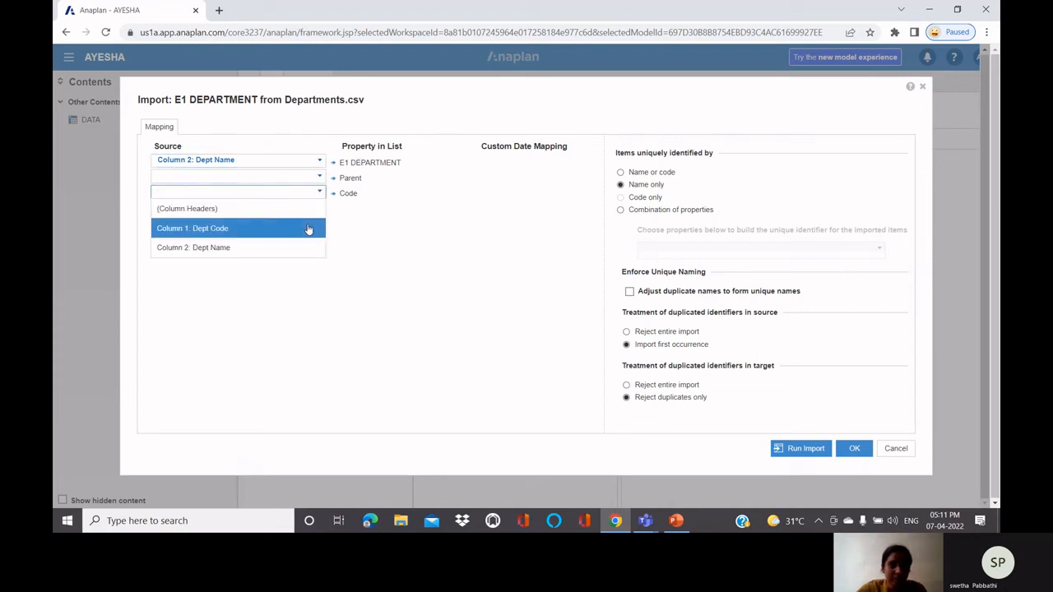
pyautogui.click(310, 228)
pyautogui.click(804, 447)
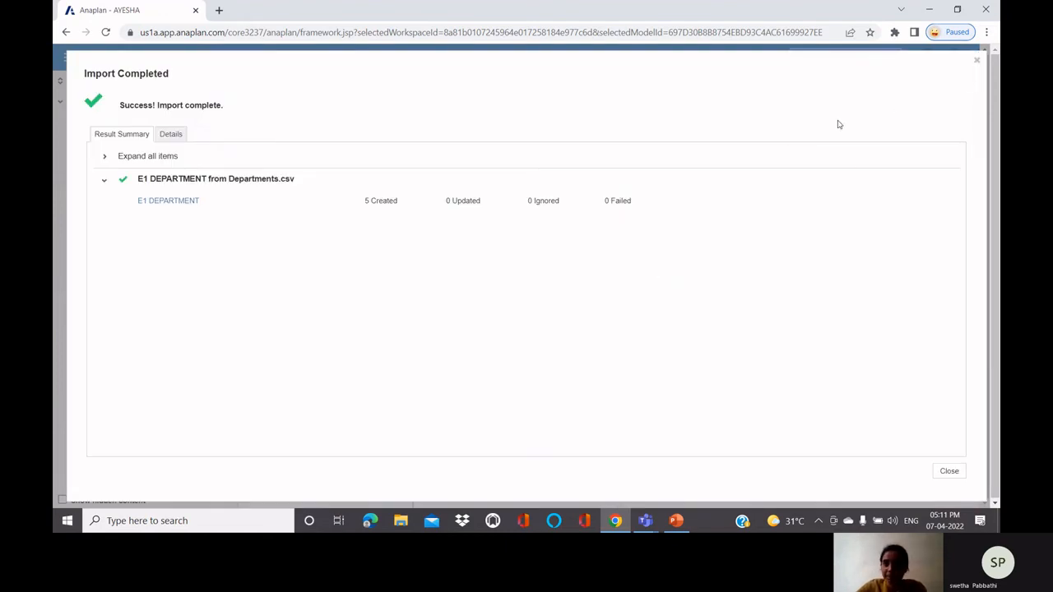
pyautogui.click(977, 64)
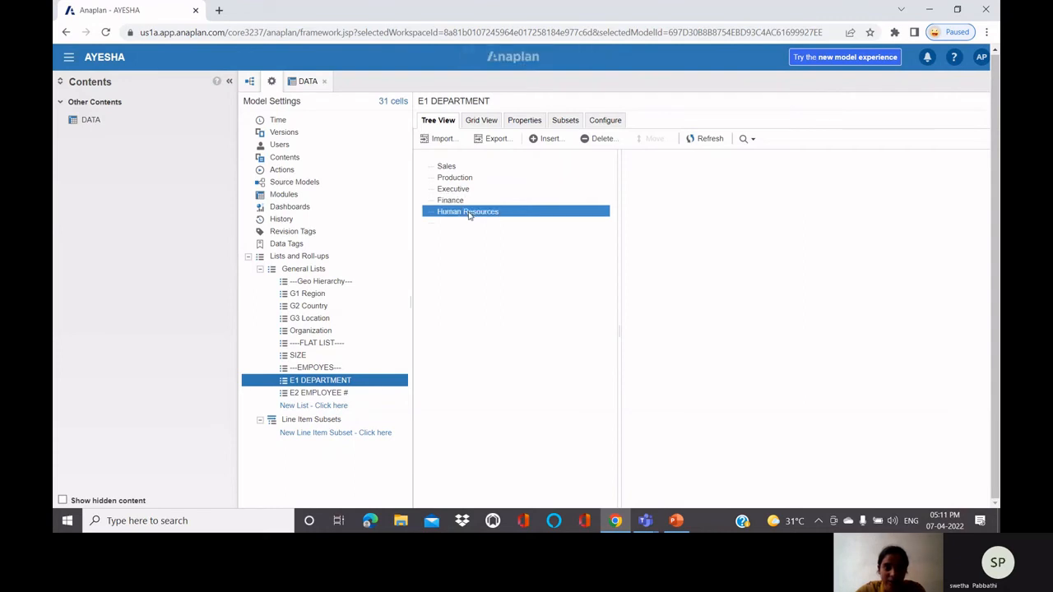
# Open the E2 EMPLOYEE # list and upload the Employees file from Downloads as a new import source
pyautogui.click(384, 394)
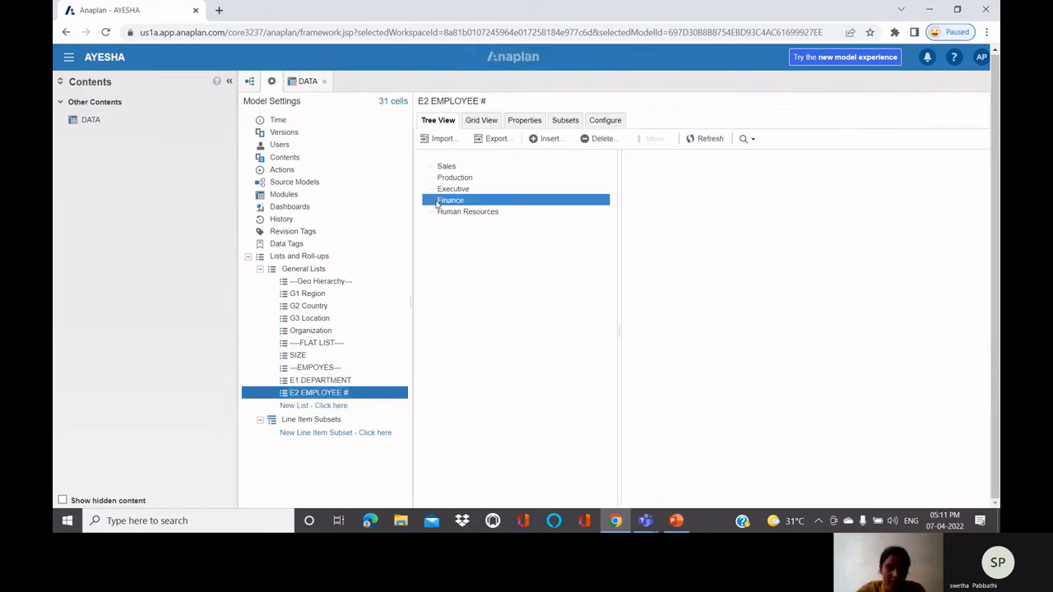
pyautogui.click(445, 141)
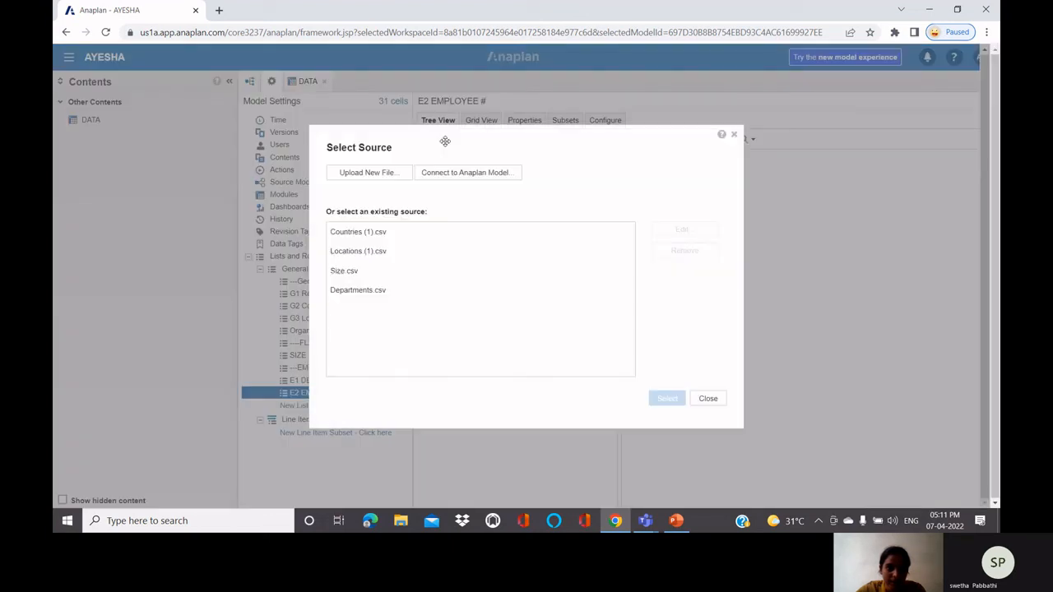
pyautogui.click(393, 174)
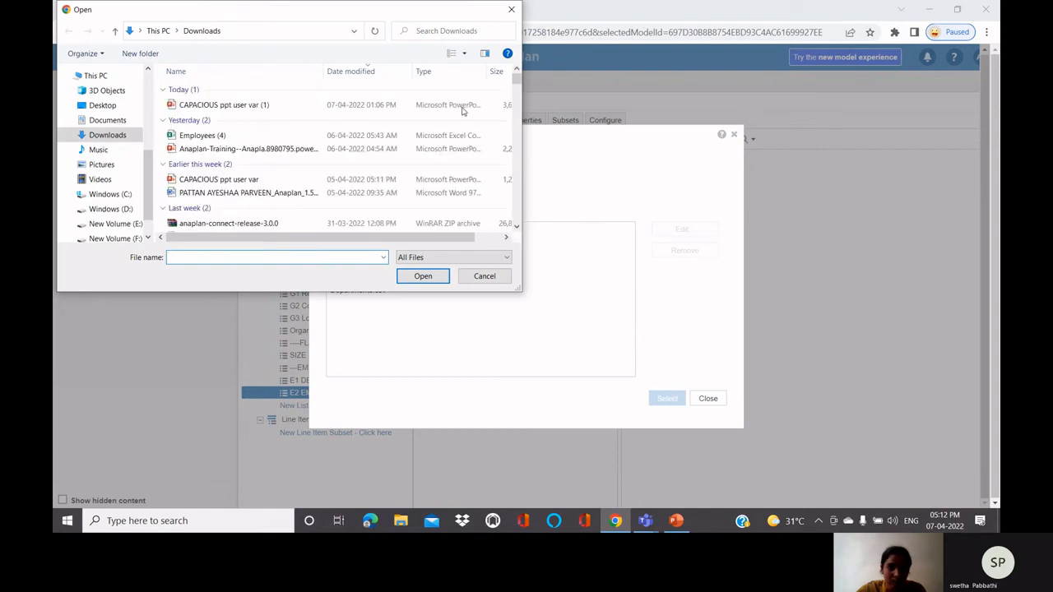
pyautogui.moveTo(516, 83); pyautogui.dragTo(518, 156)
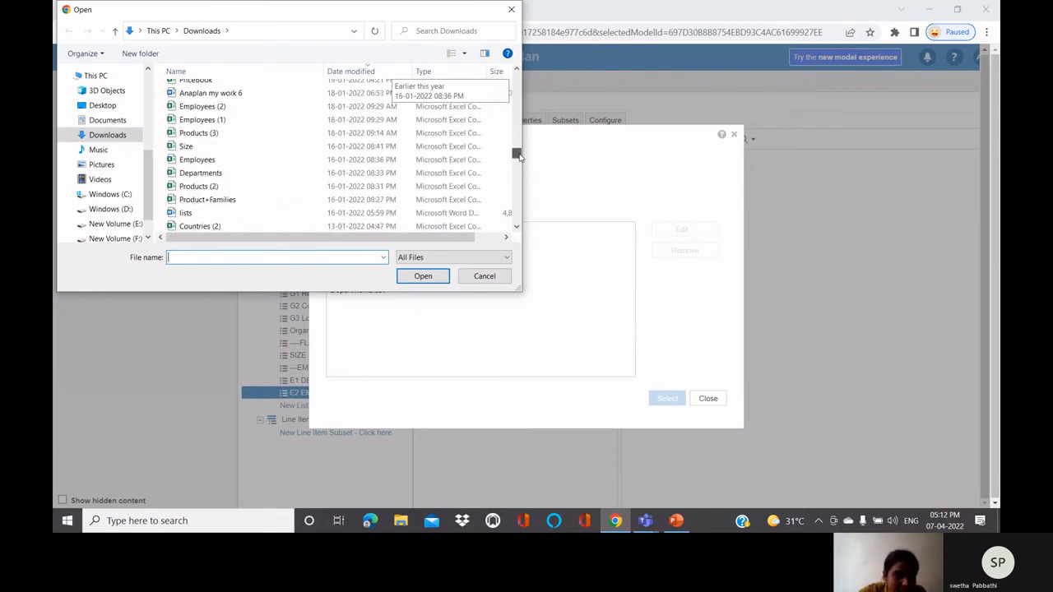
pyautogui.click(437, 159)
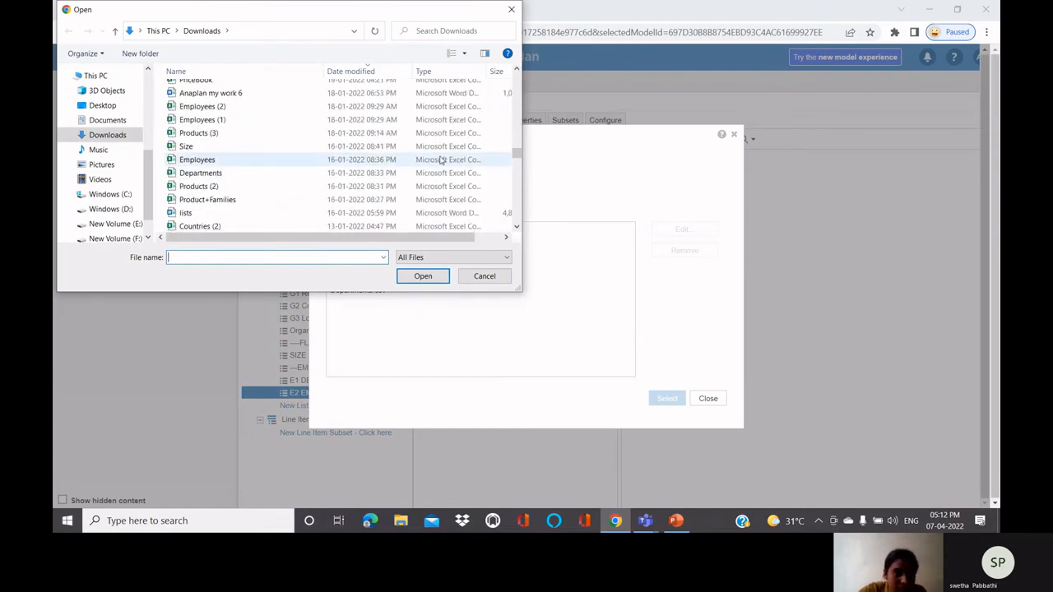
pyautogui.click(421, 276)
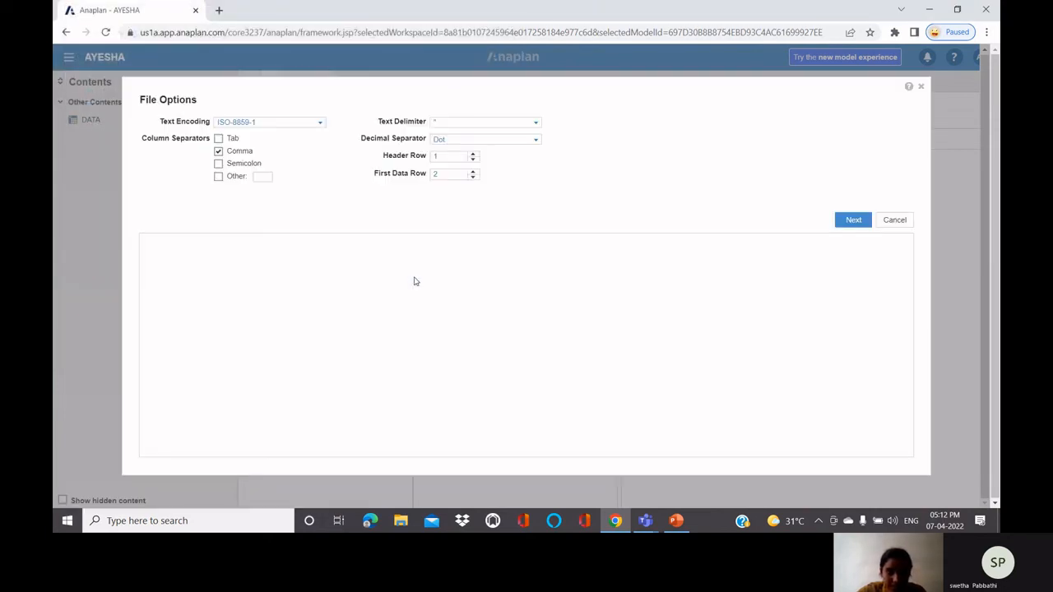
# Set the default file option of the Employees import to Admins Only and continue to the column mapping
pyautogui.click(536, 210)
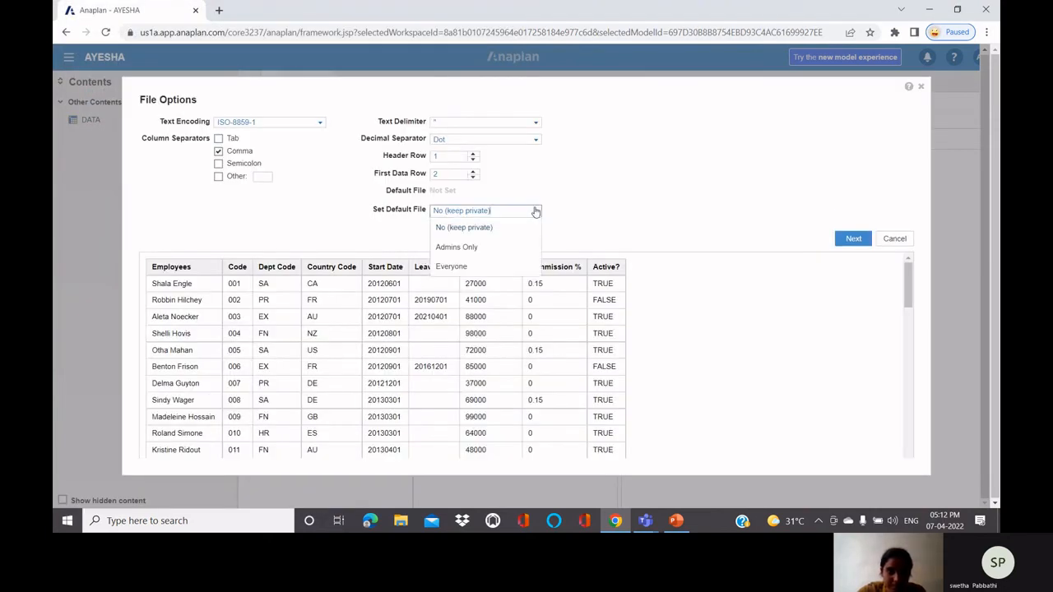
pyautogui.click(530, 246)
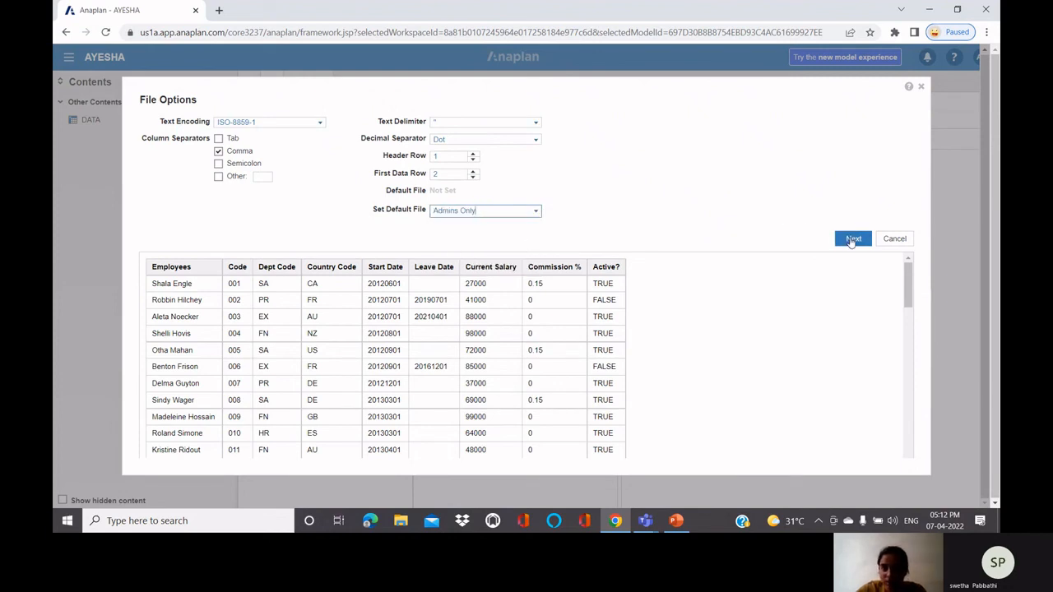
pyautogui.click(852, 240)
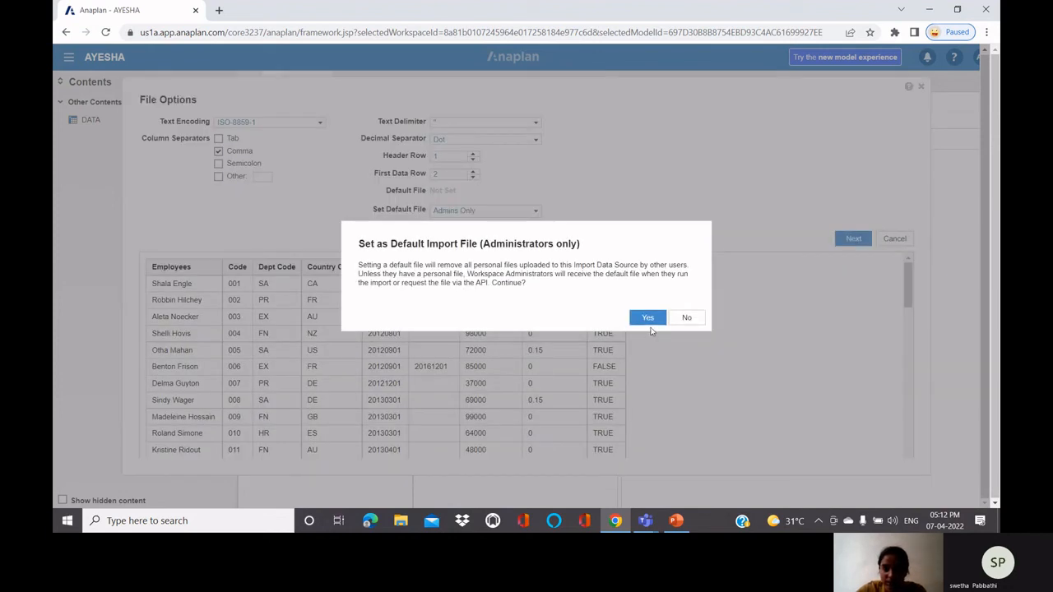
pyautogui.click(648, 318)
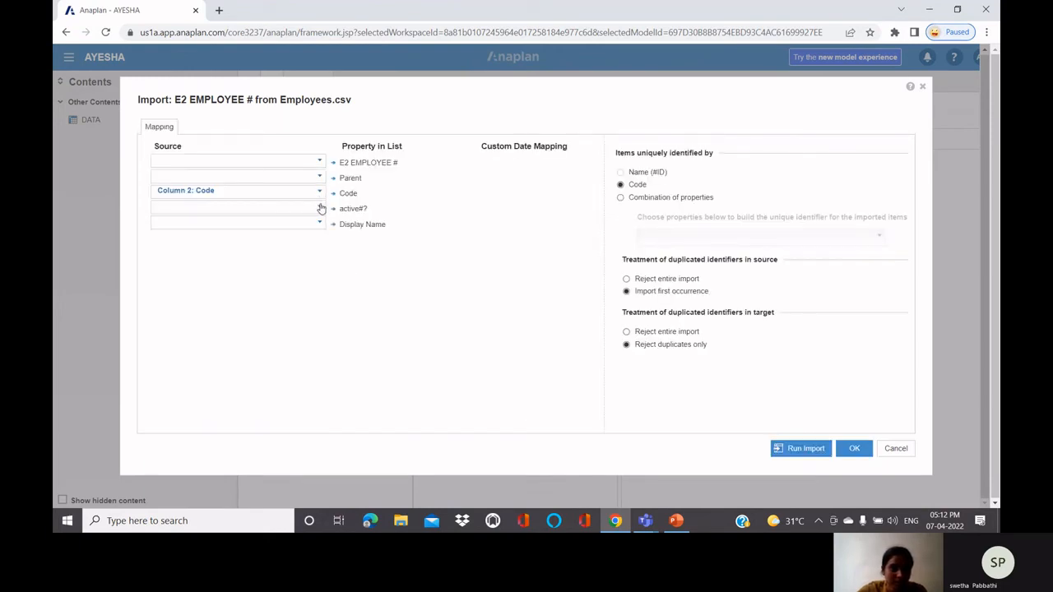
# Map Active? to active#? and Dept Code to Parent, and run the import into E2 EMPLOYEE #
pyautogui.click(321, 209)
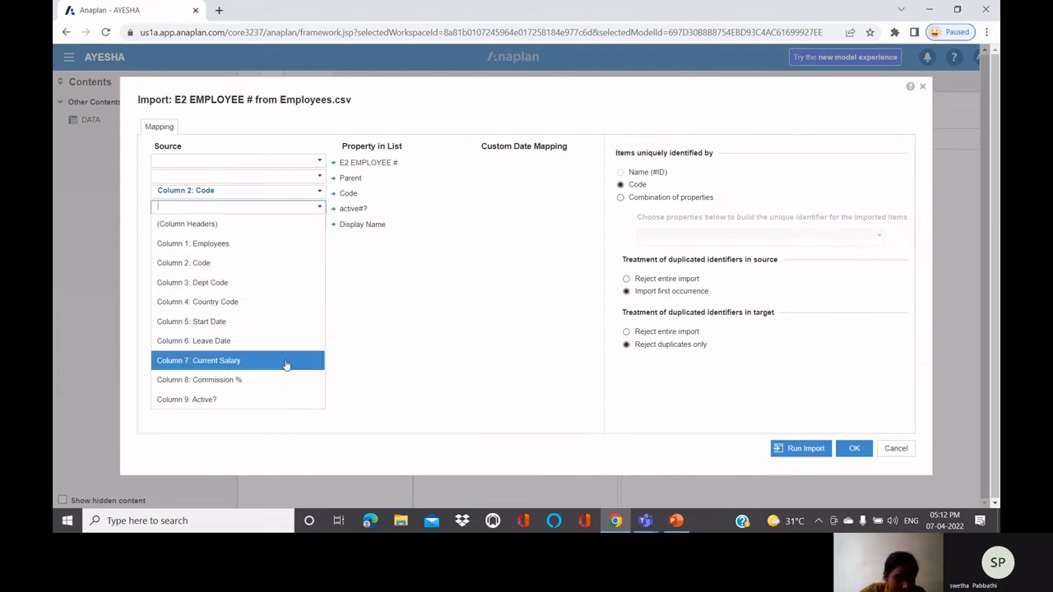
pyautogui.click(285, 400)
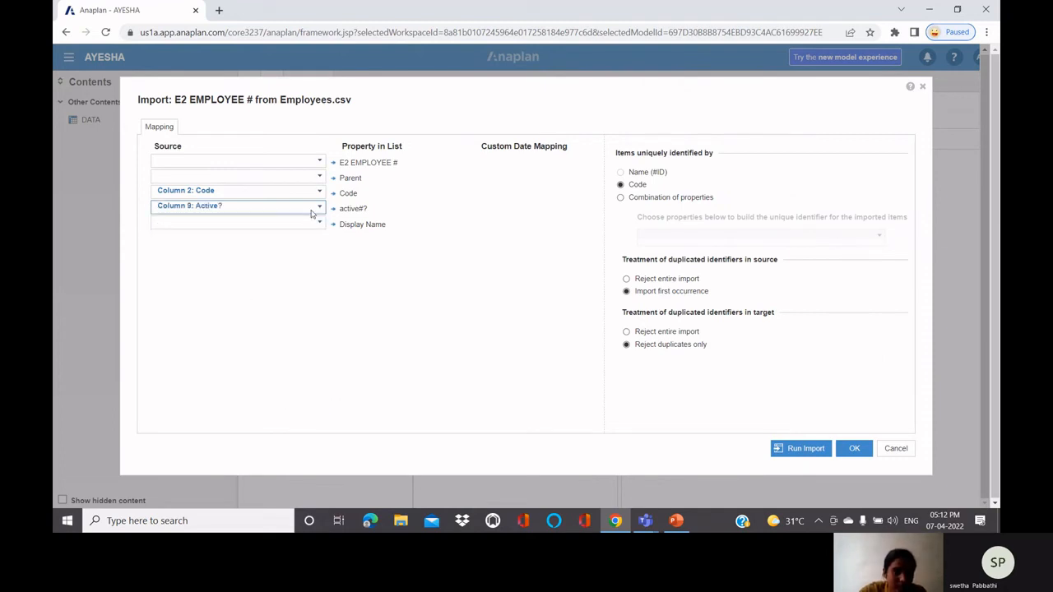
pyautogui.click(319, 176)
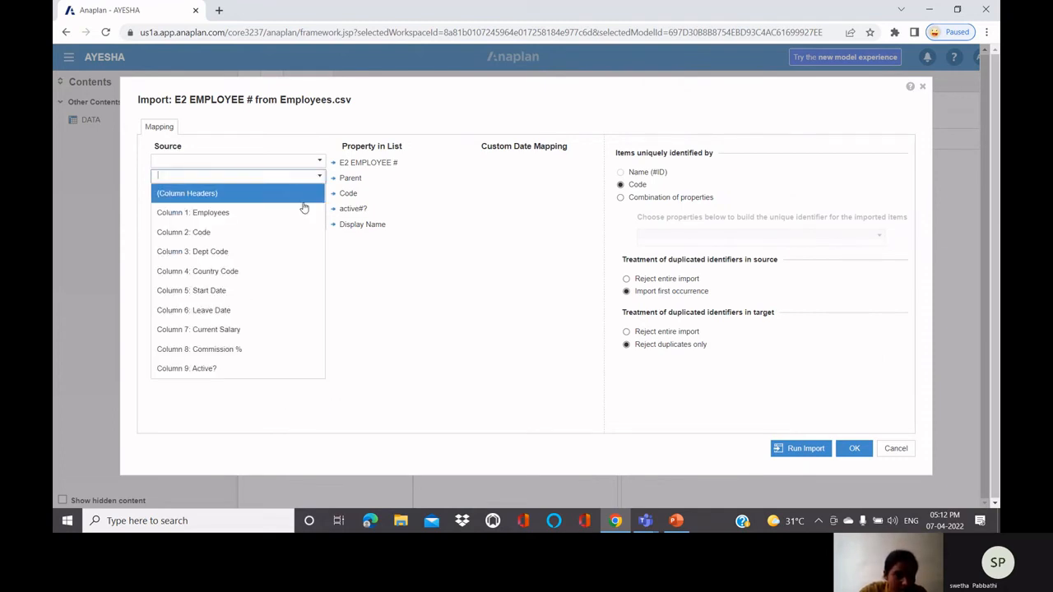
pyautogui.click(299, 254)
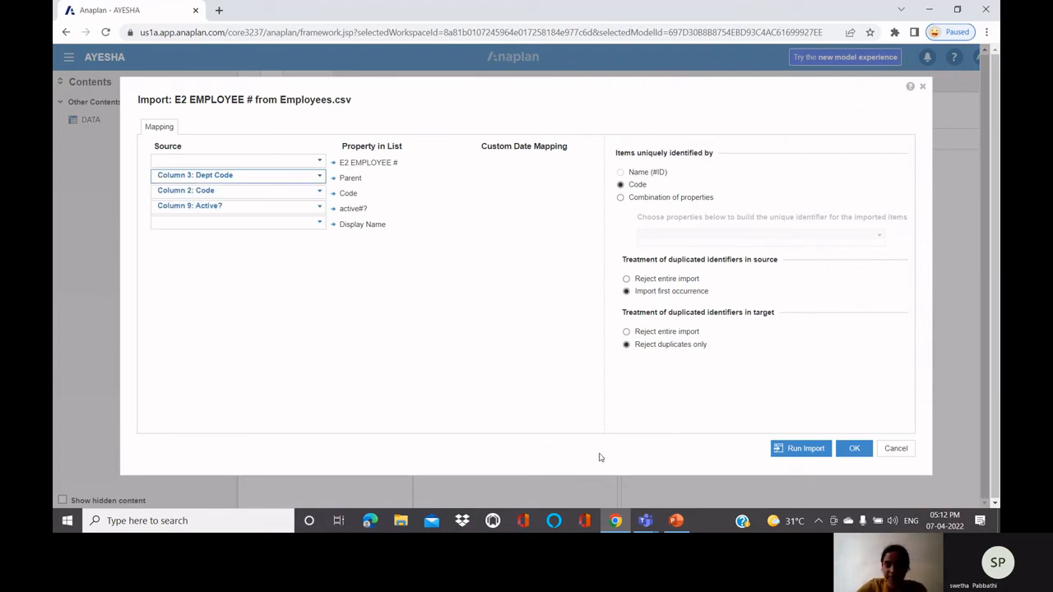
pyautogui.click(806, 447)
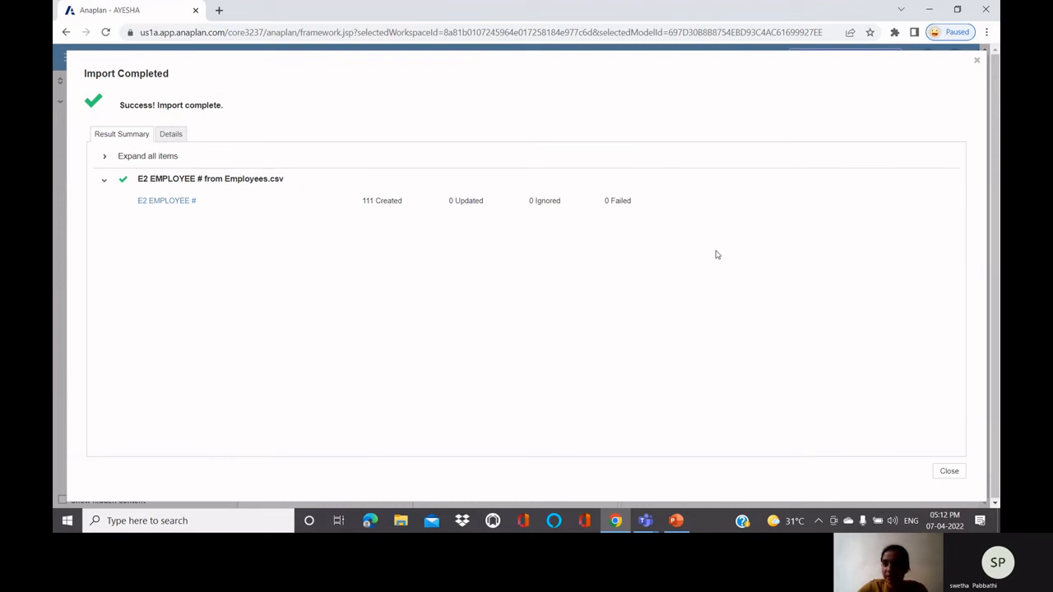
pyautogui.click(978, 61)
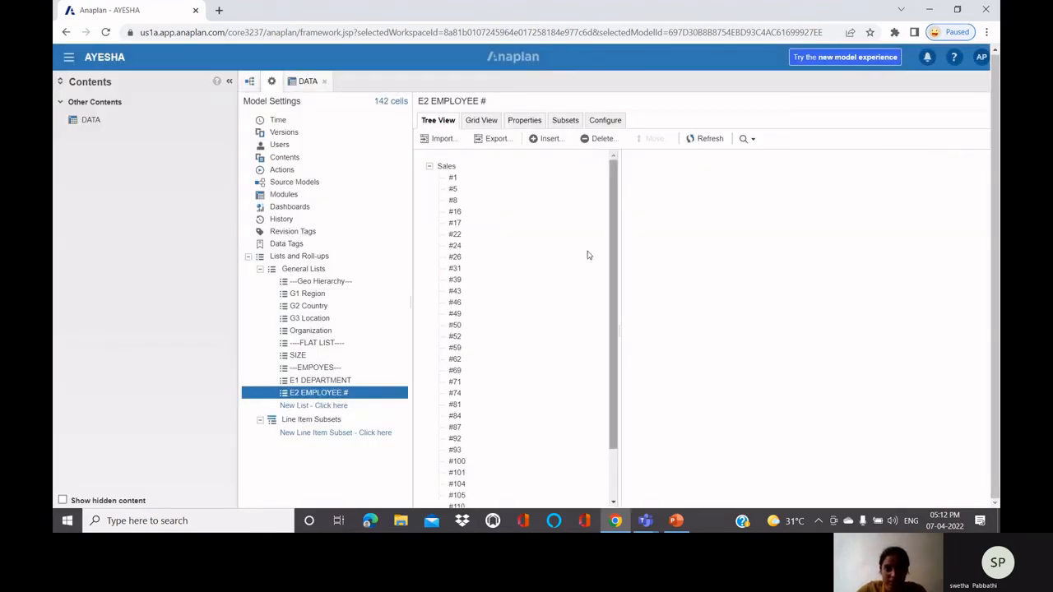
# Show the E2 EMPLOYEE # list as a grid and check the Display Name column for the first employee
pyautogui.click(481, 120)
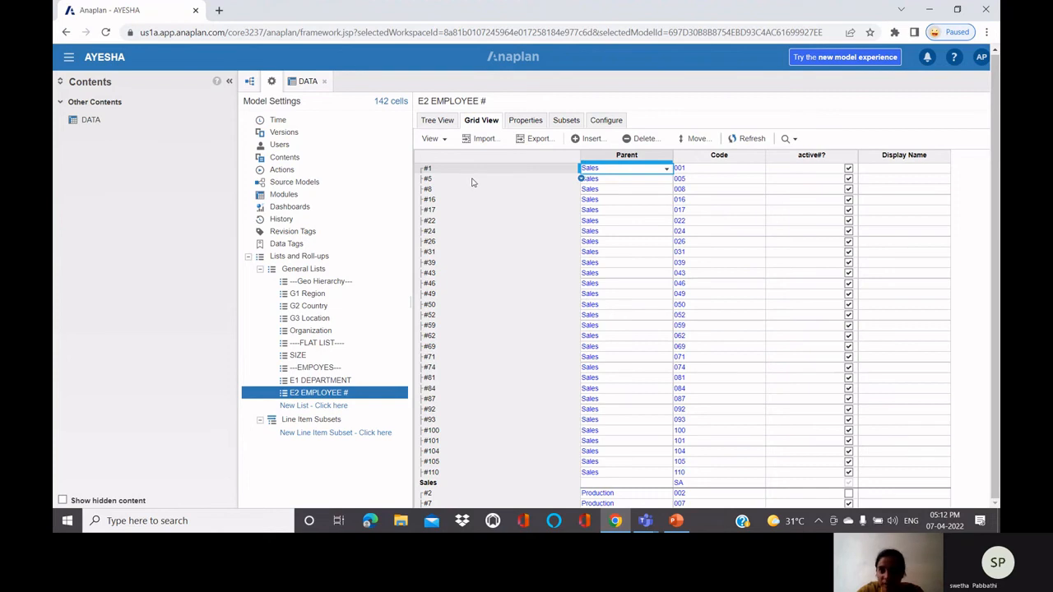
pyautogui.click(874, 172)
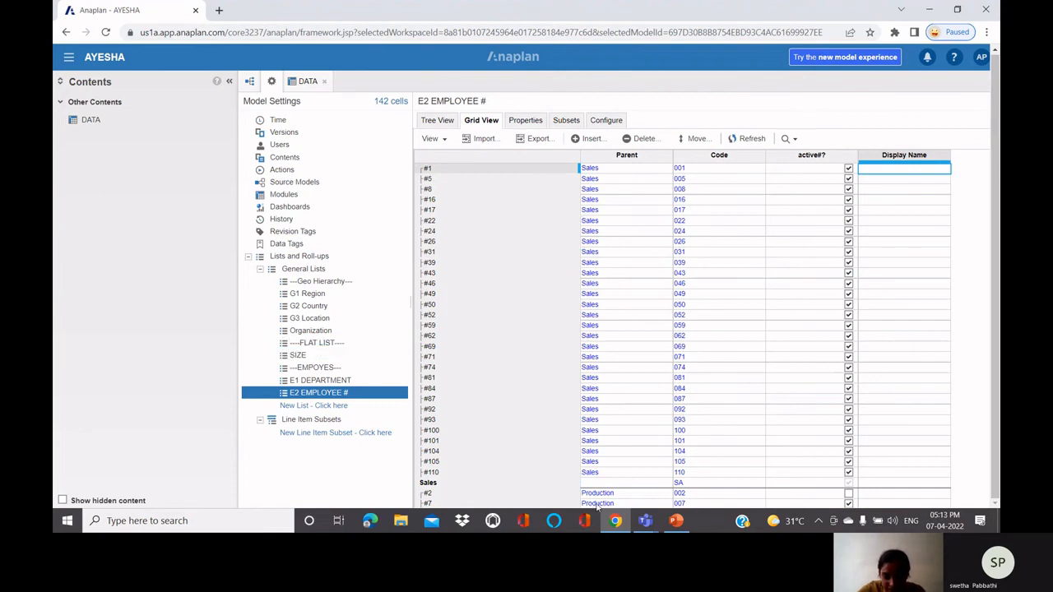
# Switch to the CAPACIOUS presentation in PowerPoint and review the slides on creating lists and the number list example
pyautogui.moveTo(677, 523)
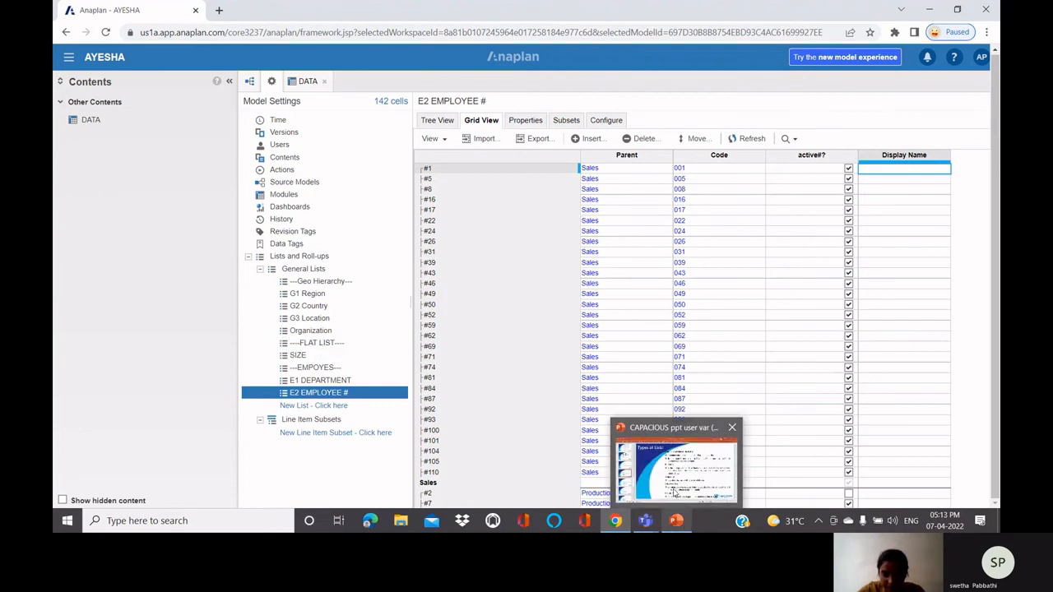
pyautogui.click(676, 492)
pyautogui.scroll(-1, 649, 432)
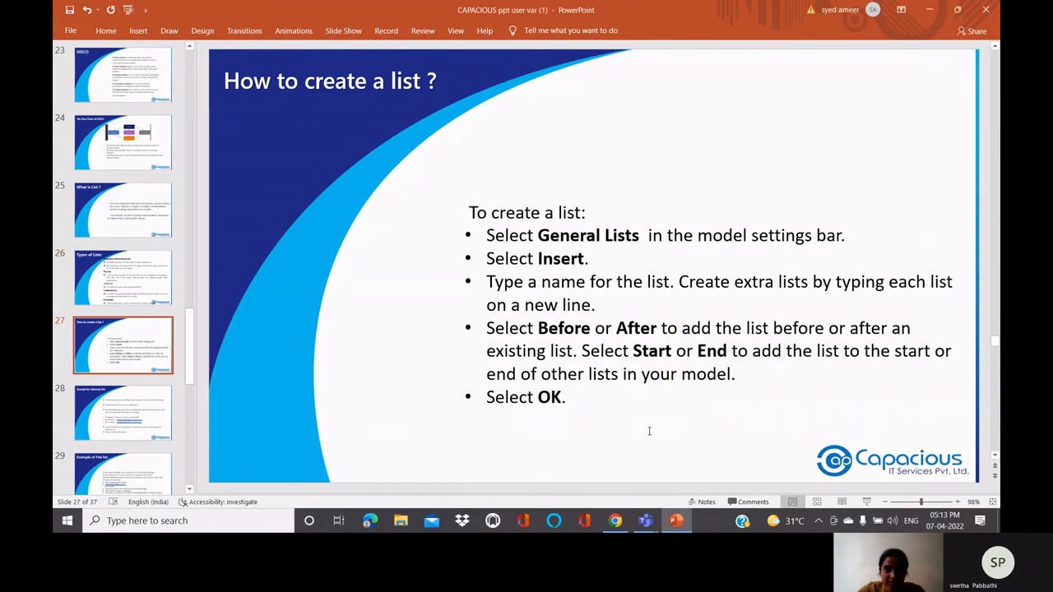
pyautogui.scroll(-1, 649, 432)
pyautogui.scroll(-2, 649, 432)
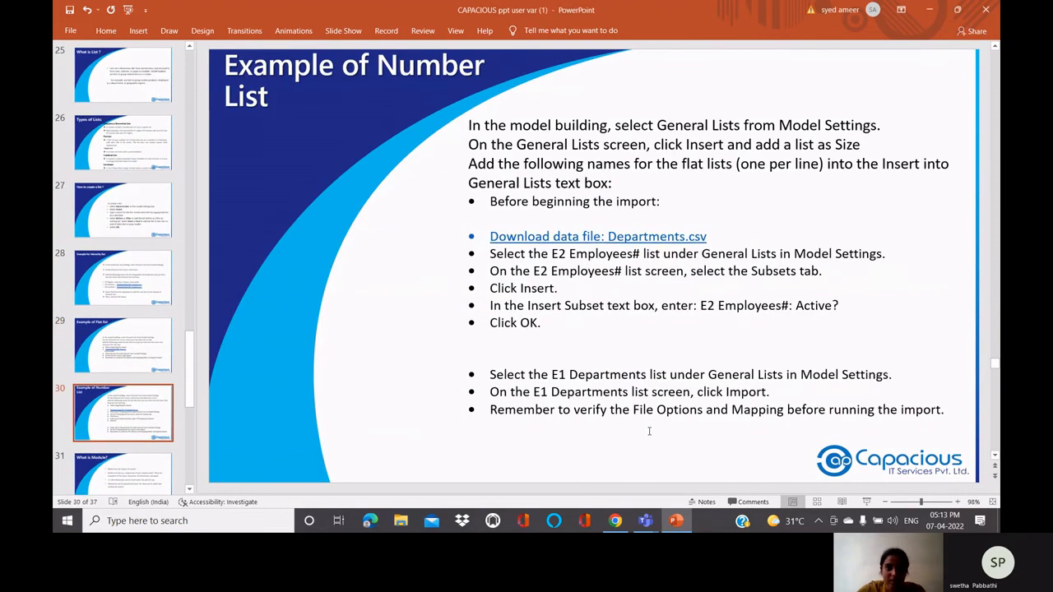
pyautogui.scroll(3, 649, 431)
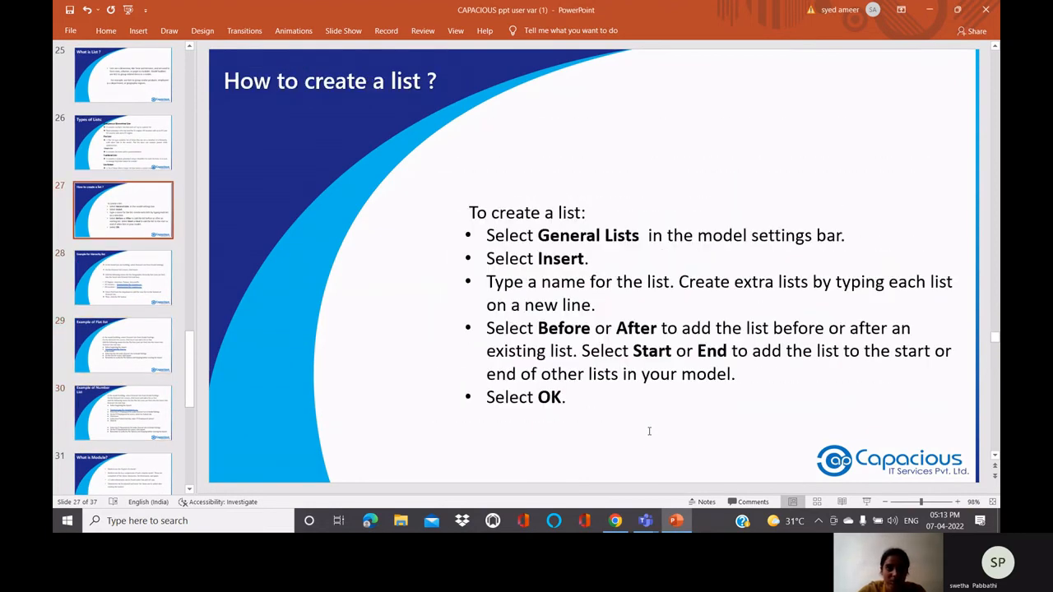